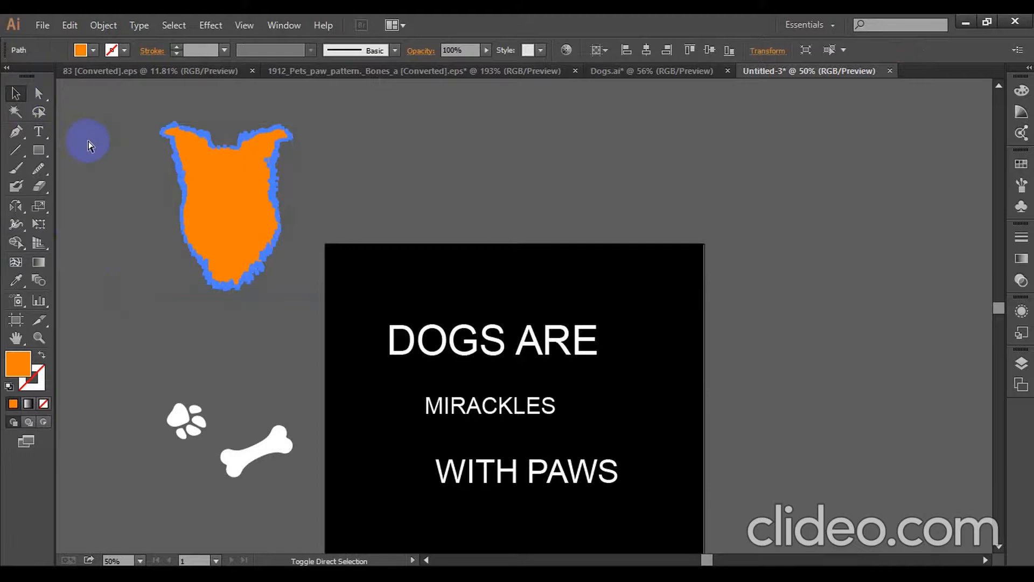
- Fill the white line art group of the dog head with black and cut it to the clipboard
left_click(98, 148)
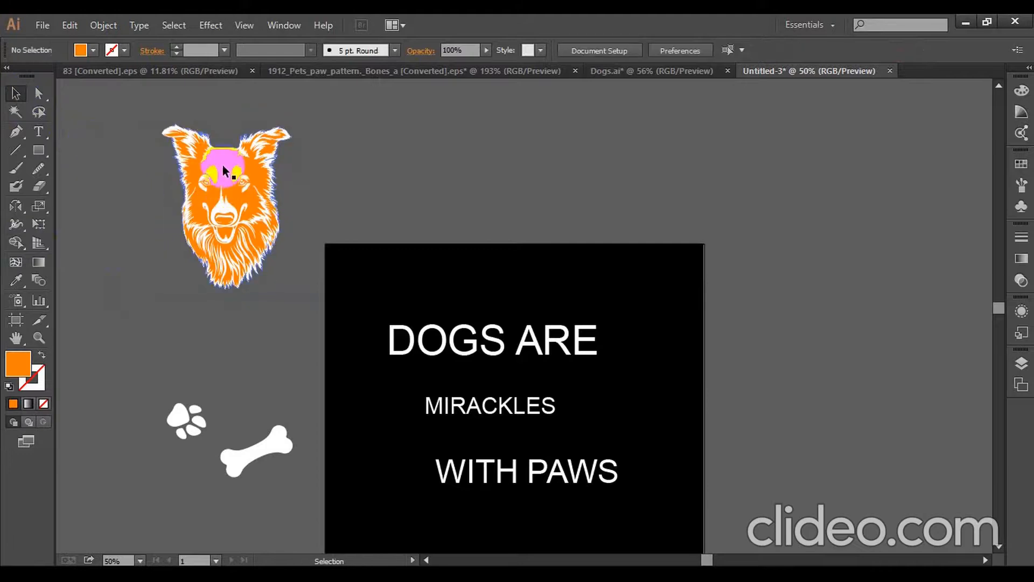
left_click(212, 174)
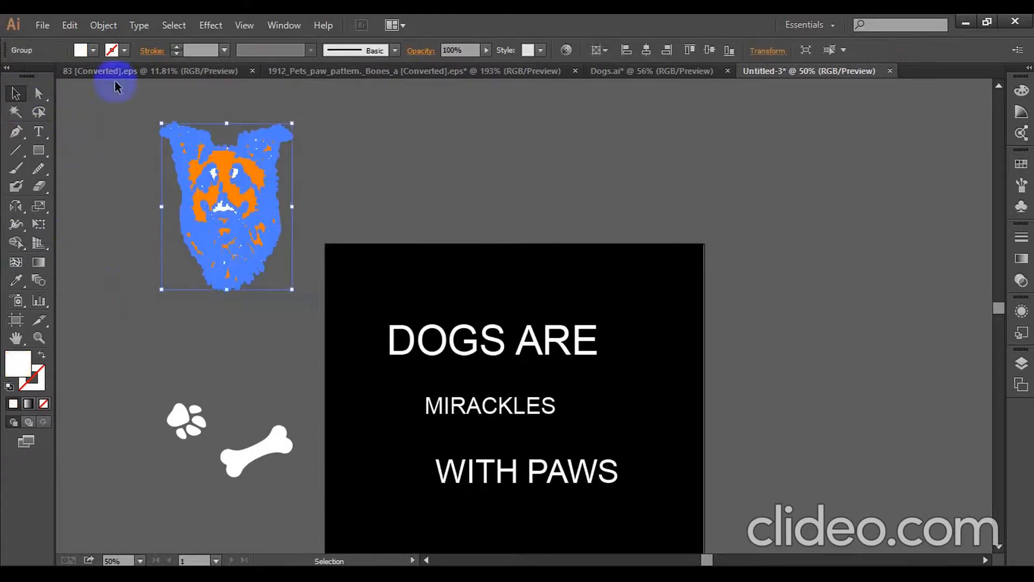
left_click(93, 50)
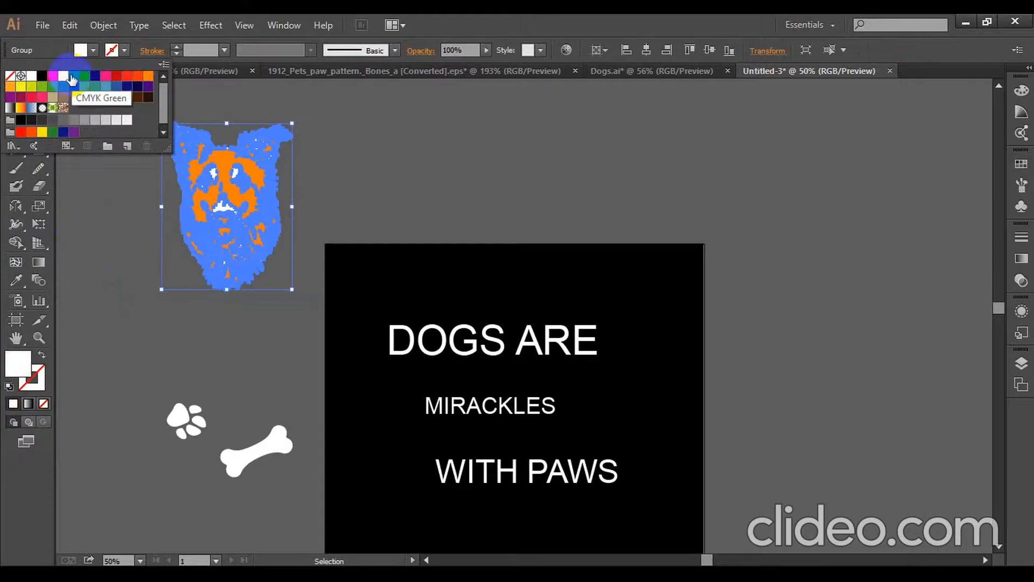
left_click(43, 76)
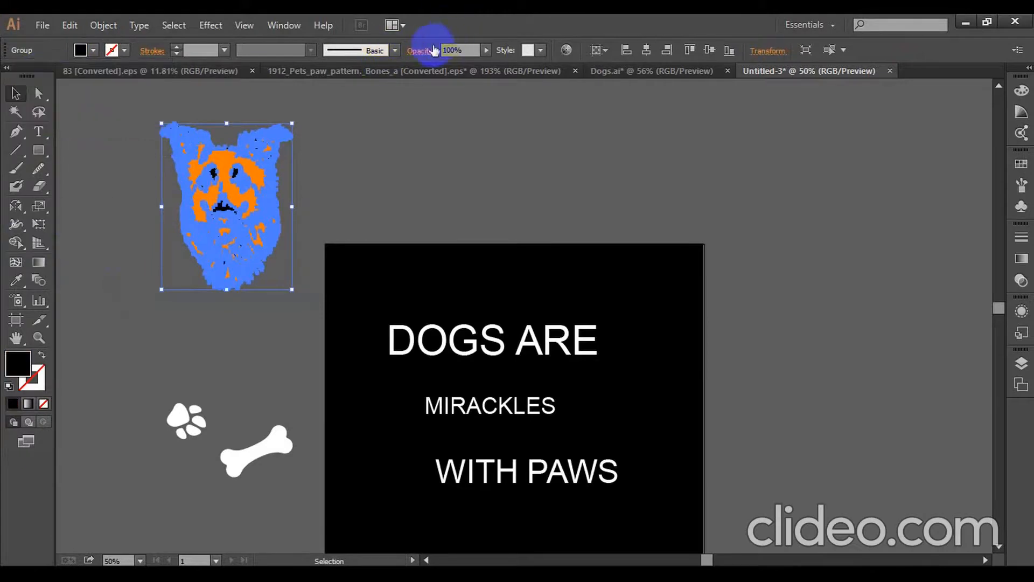
key("Delete")
- Create an opacity mask with Clip disabled on the orange dog silhouette and paste the black line art in front inside the mask
left_click(227, 167)
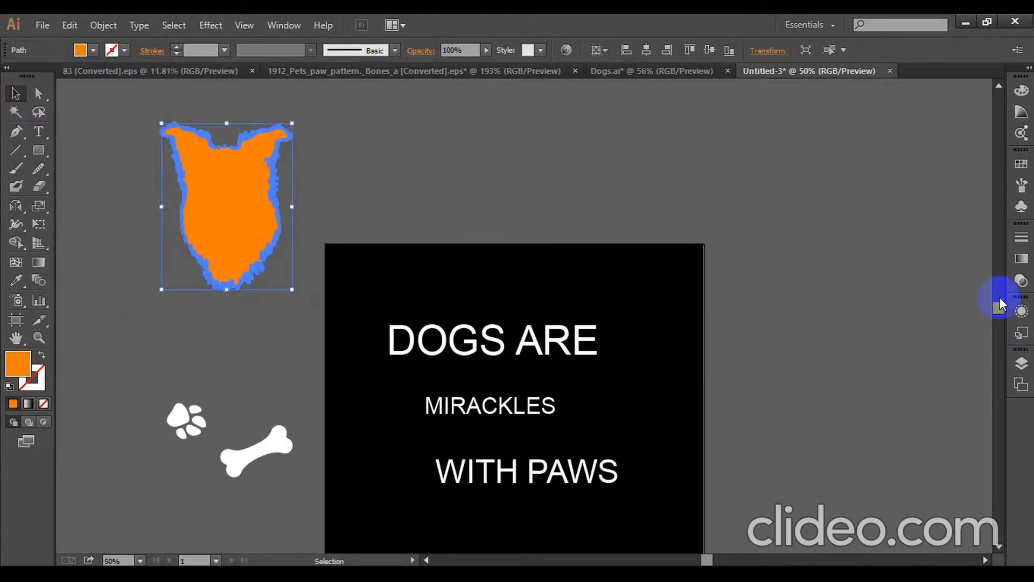
left_click(1018, 287)
double_click(917, 292)
left_click(954, 287)
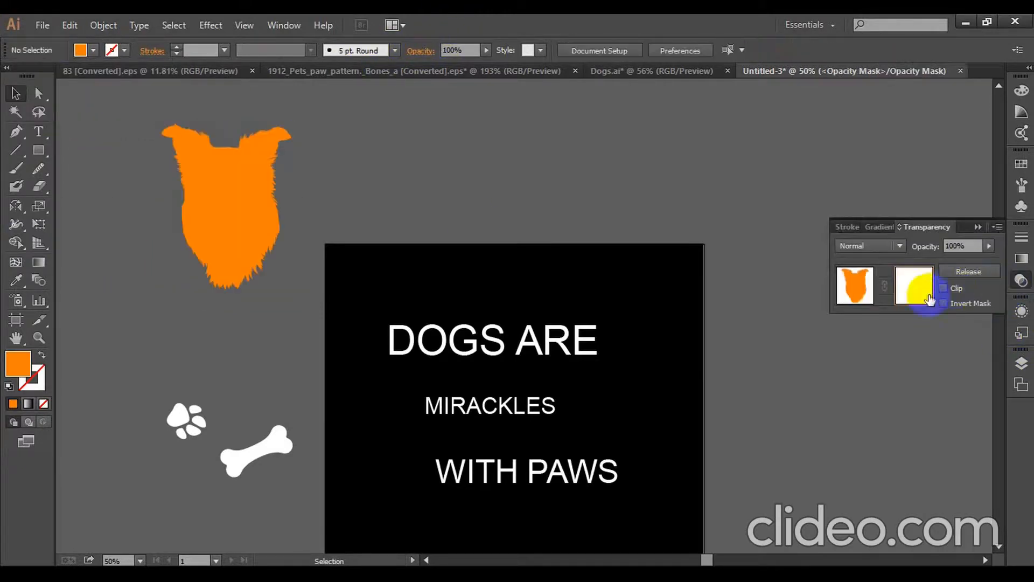
key("ctrl+f")
left_click(16, 280)
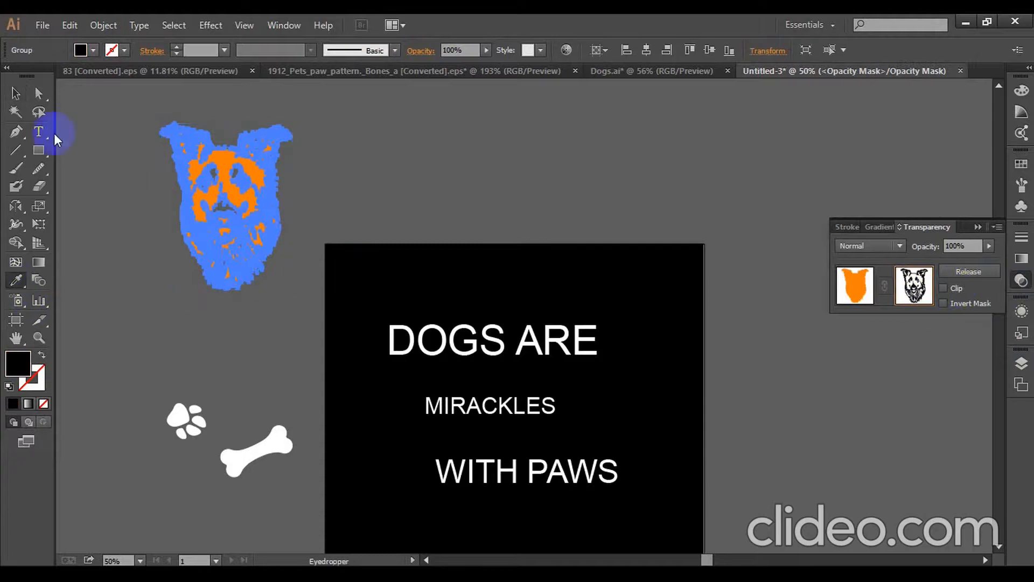
left_click(247, 179)
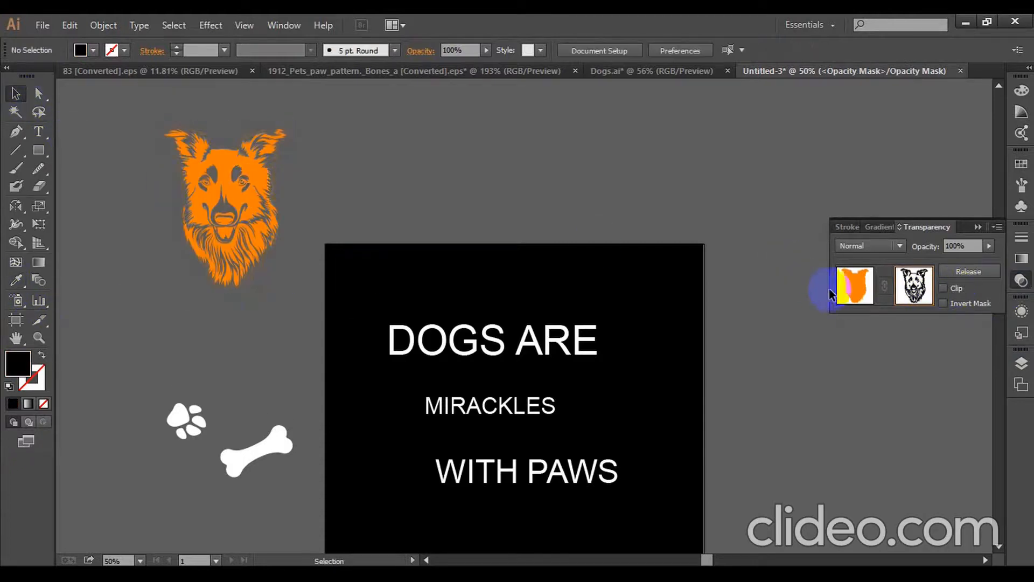
- Leave opacity mask editing and fill the masked dog silhouette with white
left_click(851, 288)
left_click(250, 170)
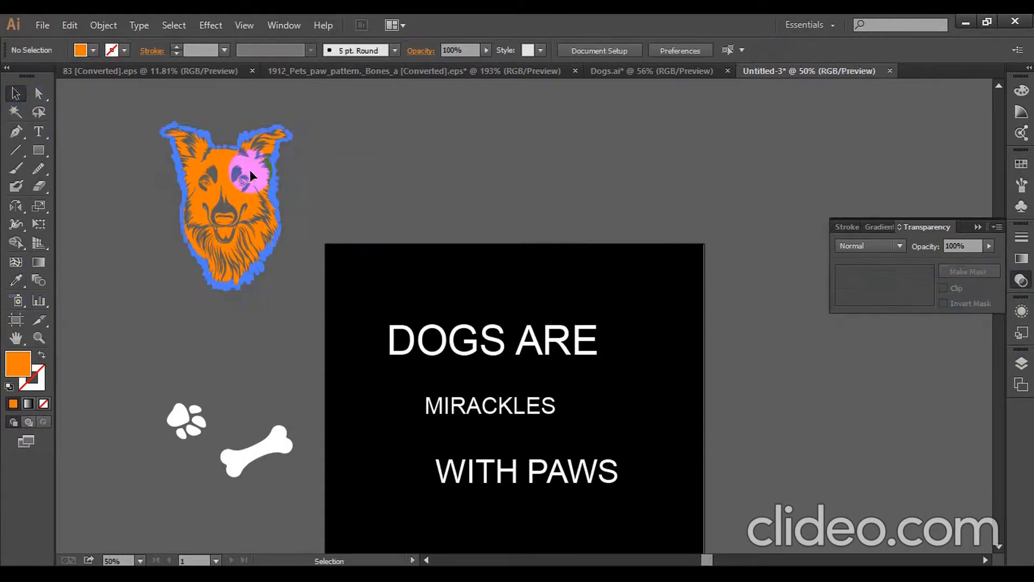
left_click(94, 50)
left_click(61, 75)
left_click(390, 107)
left_click(389, 173)
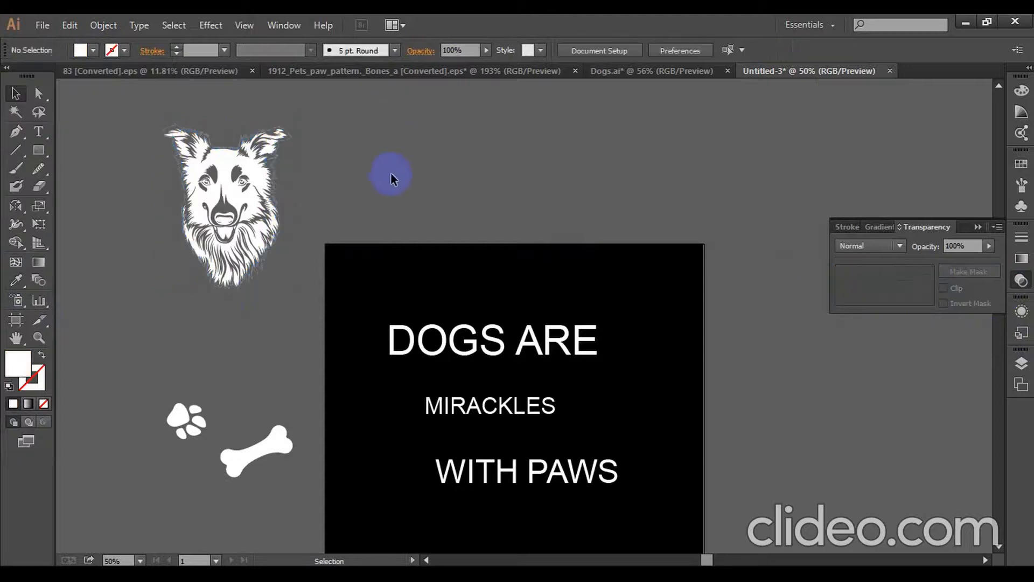
- Move the bone straight up so it sits above the paw print
scroll(323, 402, "down", 1)
left_click_drag(277, 422, 277, 351)
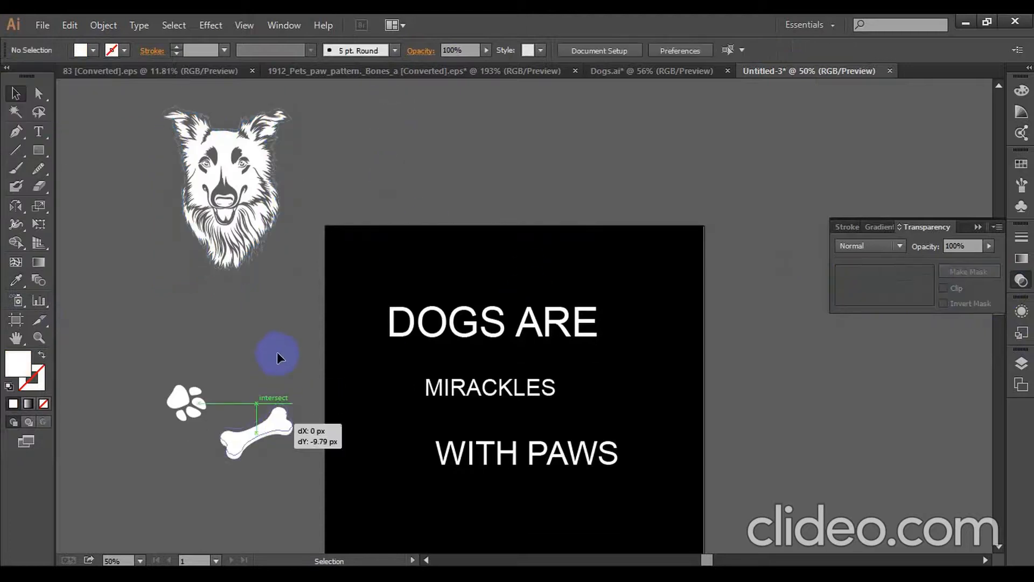
left_click(295, 410)
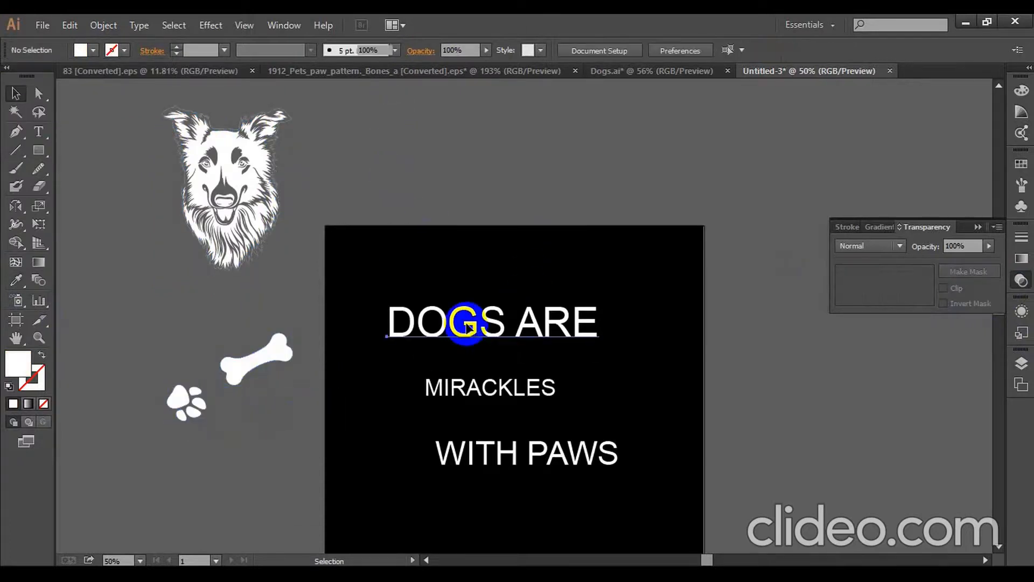
- Set the DOGS ARE text in Academy Filled 3D Regular, enlarge it and shift it slightly up and right
left_click(467, 324)
left_click(524, 50)
type("aca")
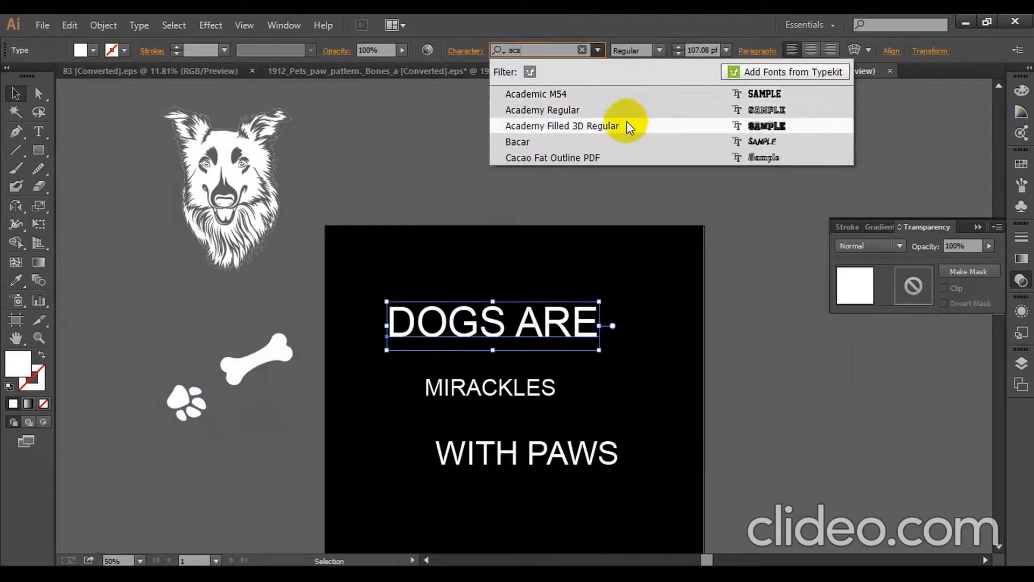
left_click(625, 125)
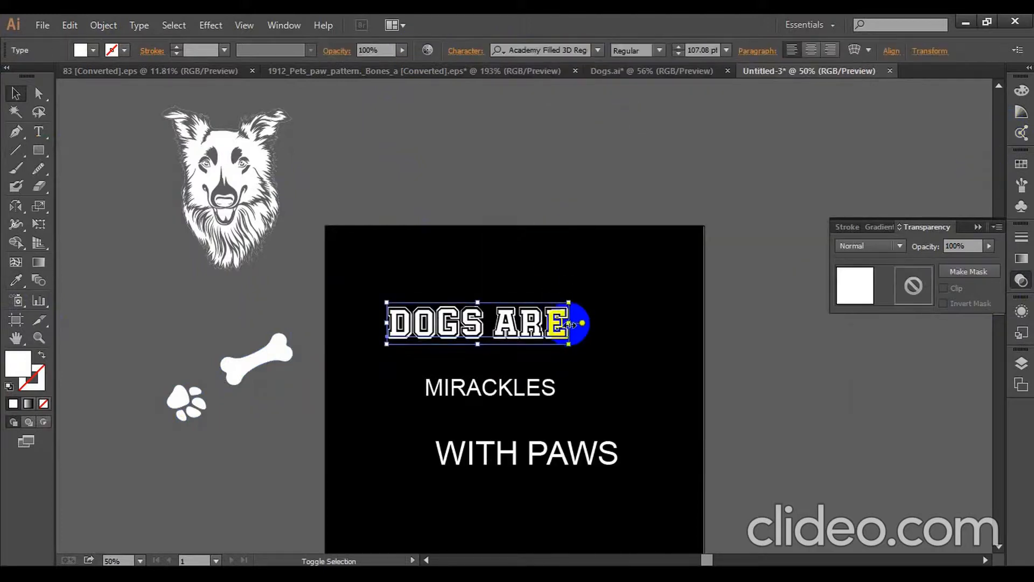
left_click_drag(569, 323, 607, 314)
left_click(613, 365)
left_click_drag(626, 371, 627, 372)
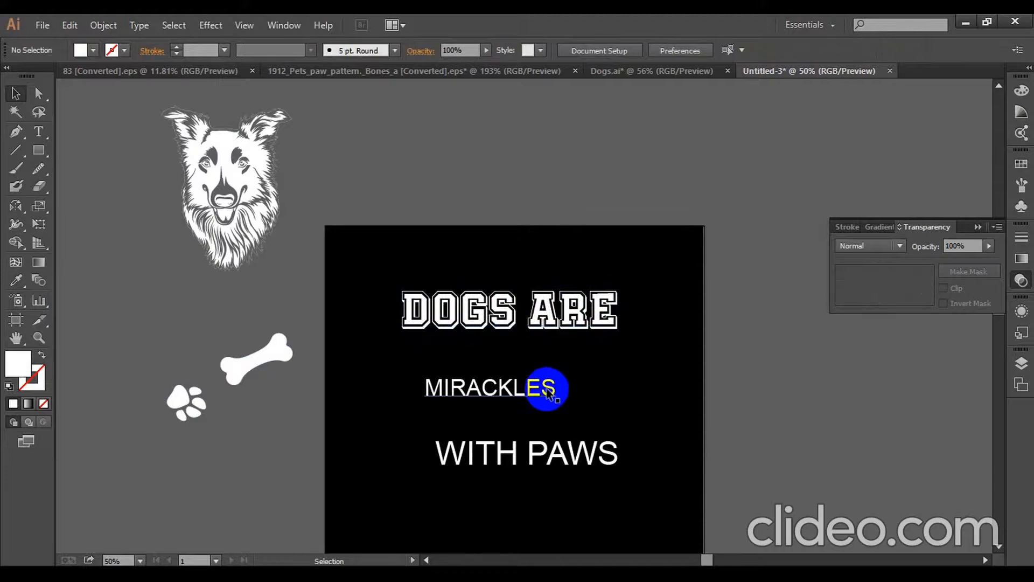
- Set the MIRACKLES text in the Gumbo DEMO Regular font and enlarge it
left_click(550, 387)
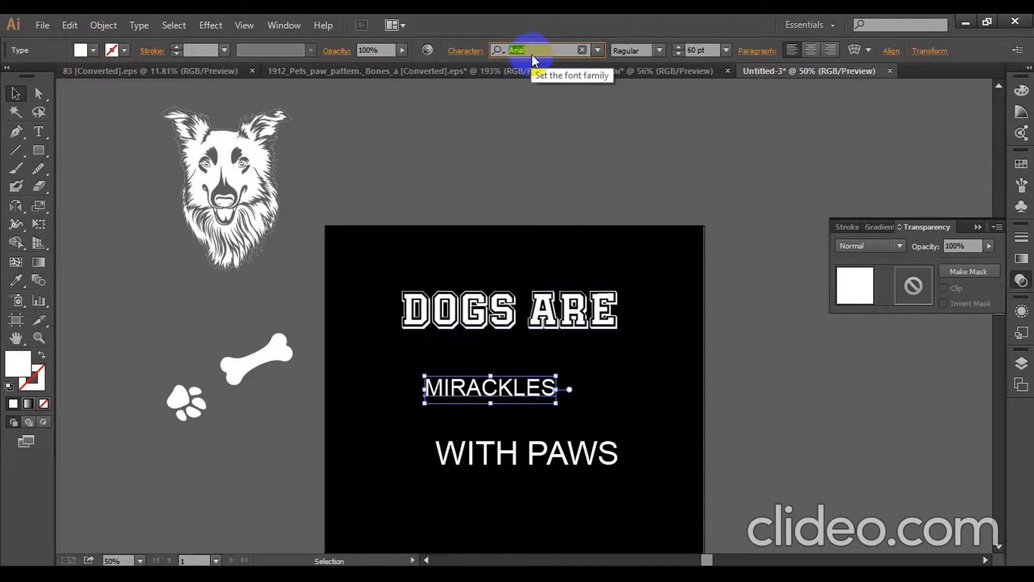
type("gu")
left_click(540, 95)
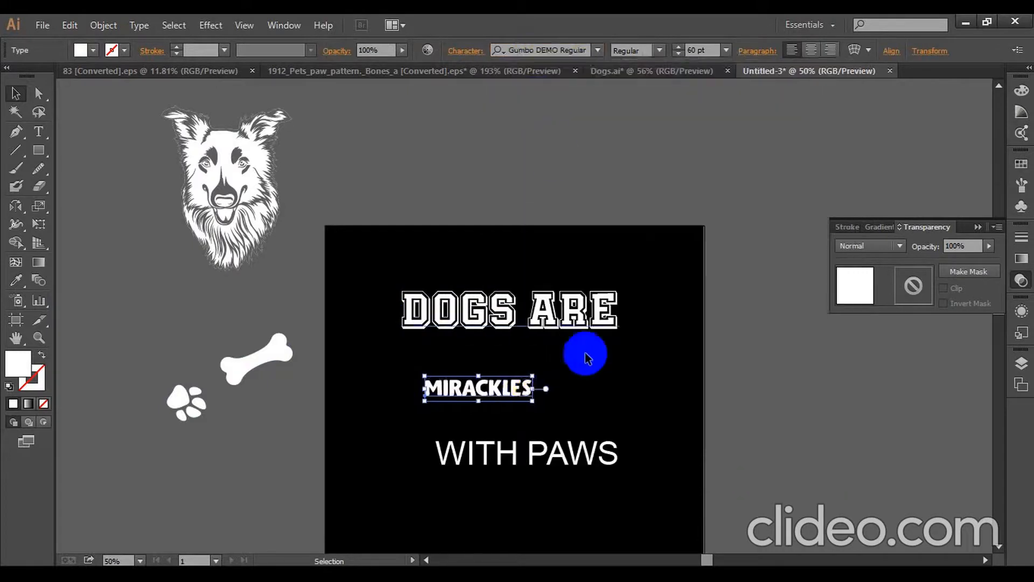
left_click(546, 396)
left_click(525, 389)
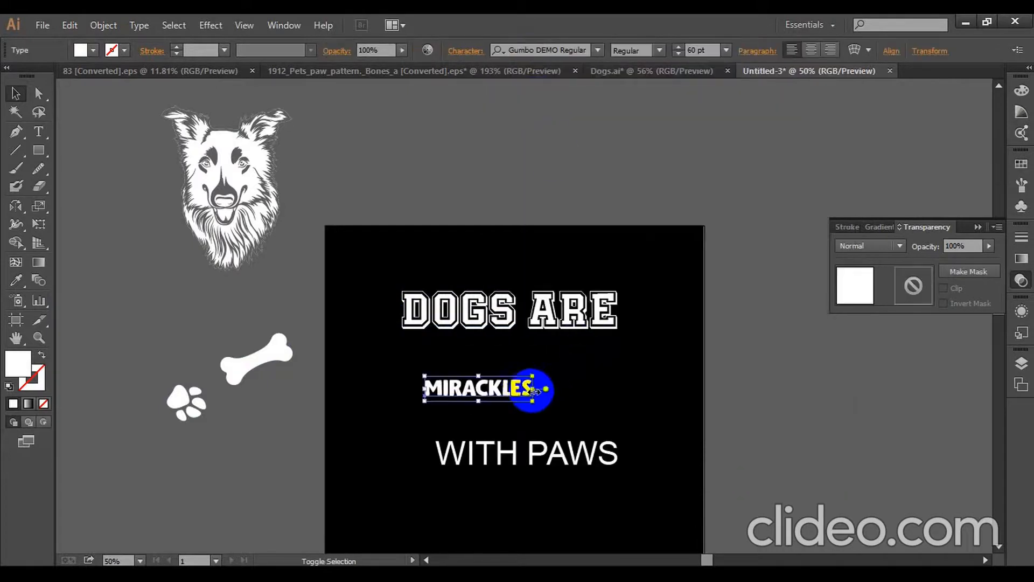
left_click(634, 411)
- Move the WITH PAWS text slightly up and left under MIRACKLES and set it in the Superstar M54 font
left_click_drag(560, 440, 548, 438)
left_click(541, 51)
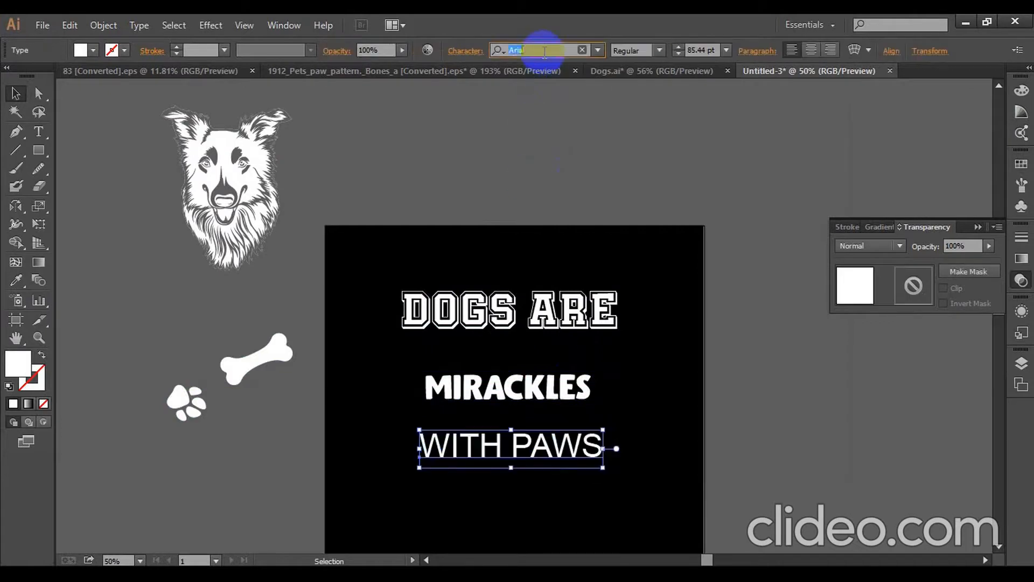
type("sup")
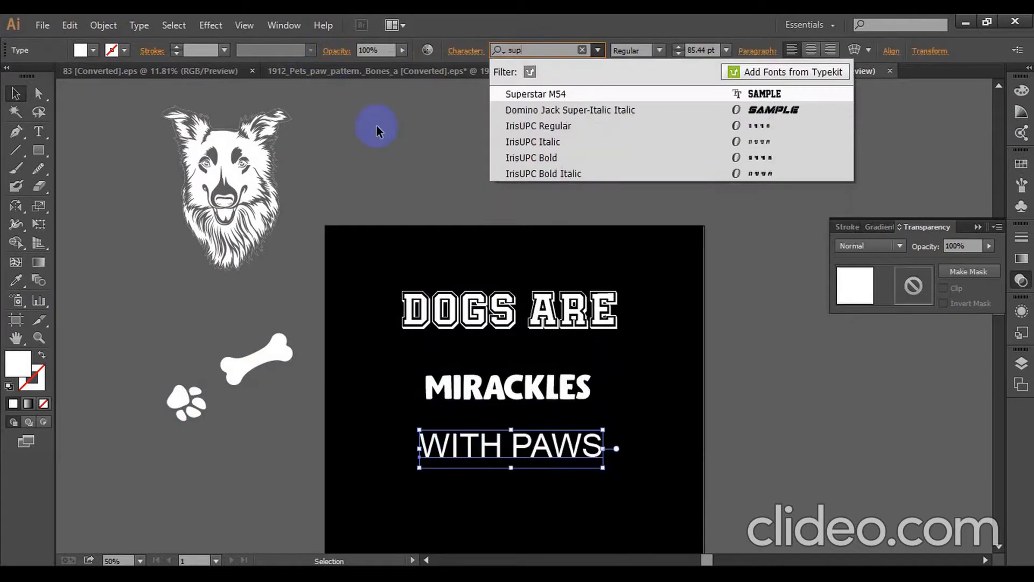
left_click(536, 95)
left_click(619, 429)
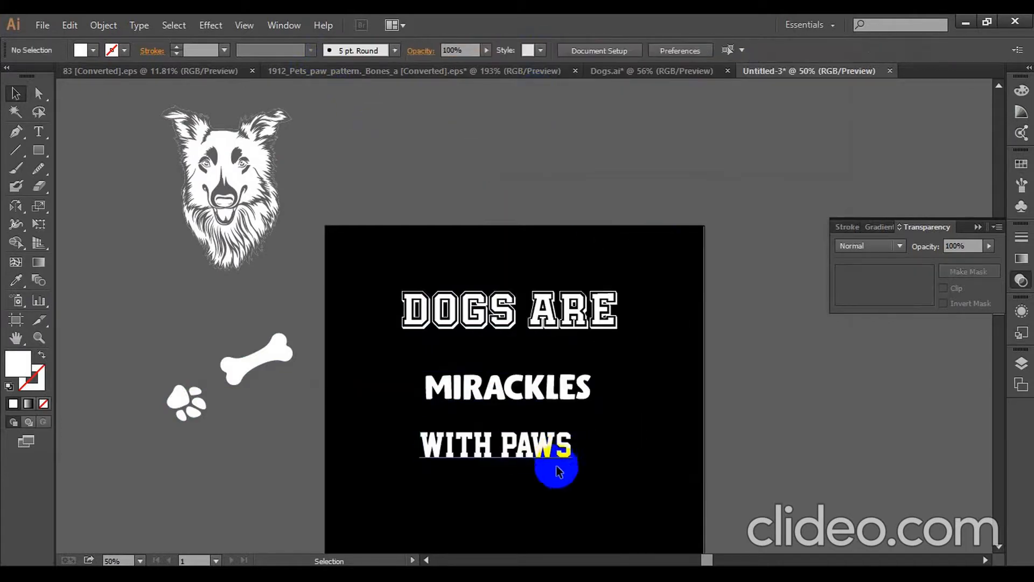
- Expand all three text lines on the black artboard into outlines
scroll(559, 474, "down", 1)
left_click(562, 305)
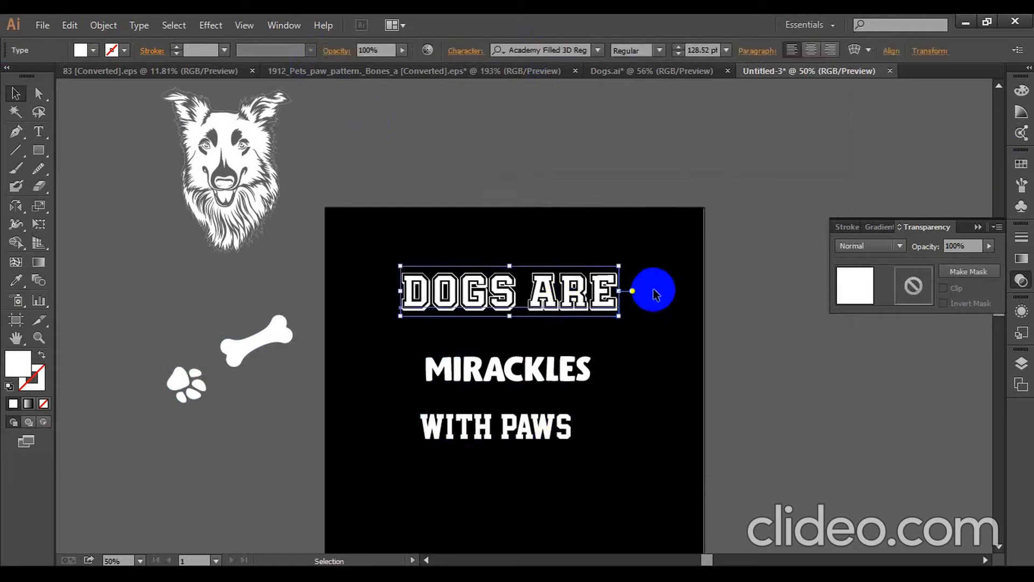
left_click_drag(617, 208, 477, 493)
left_click(100, 28)
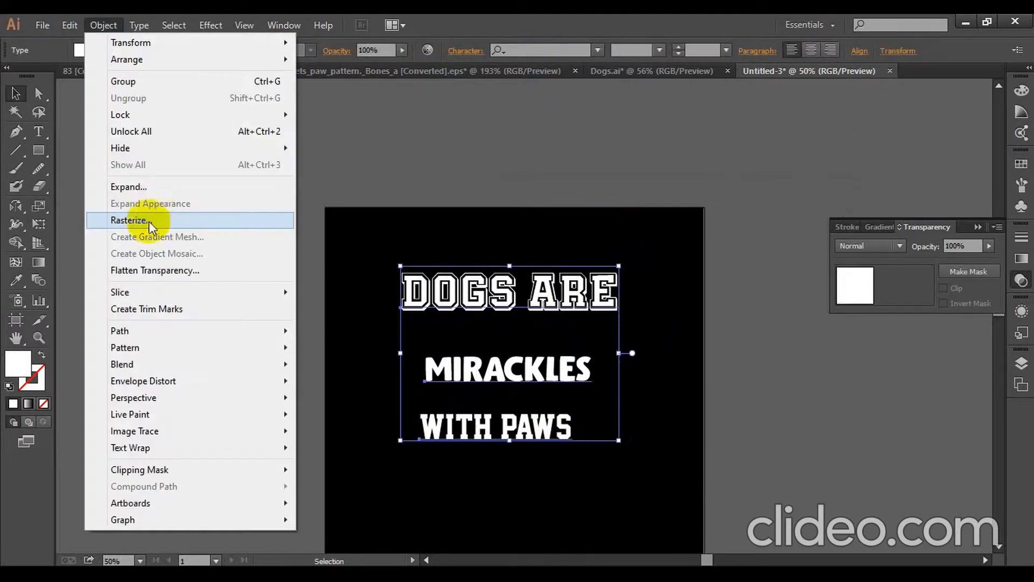
left_click(129, 183)
left_click(477, 380)
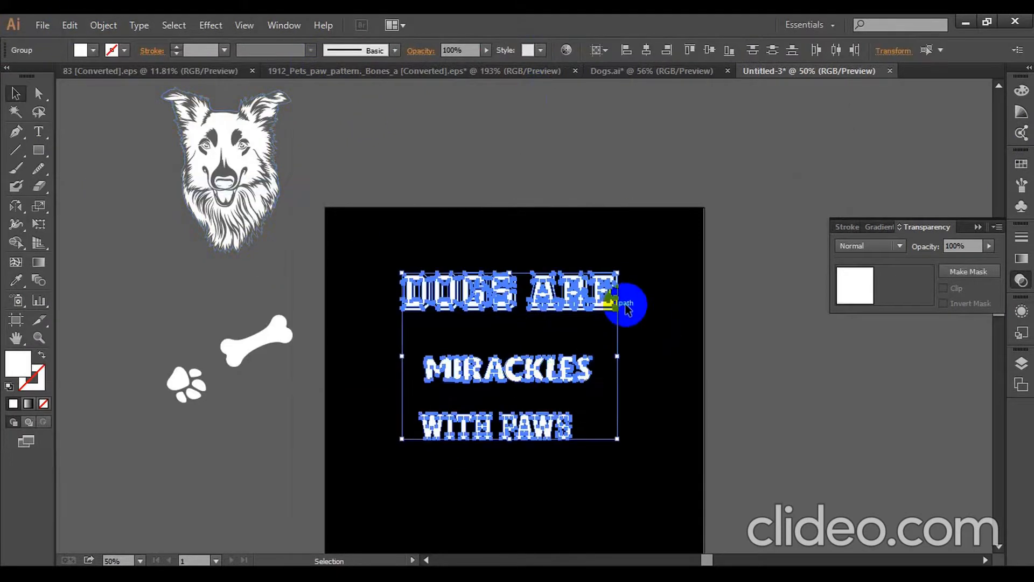
- Apply an Arc warp effect with a 50% horizontal bend to the DOGS ARE outlines
left_click(641, 302)
left_click(596, 298)
left_click(192, 28)
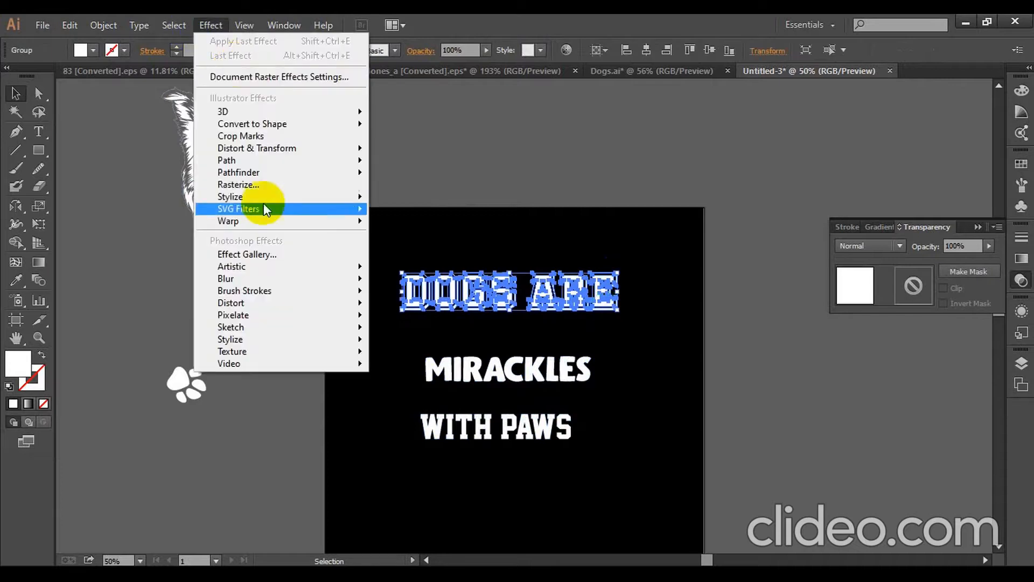
mouse_move(269, 222)
left_click(390, 224)
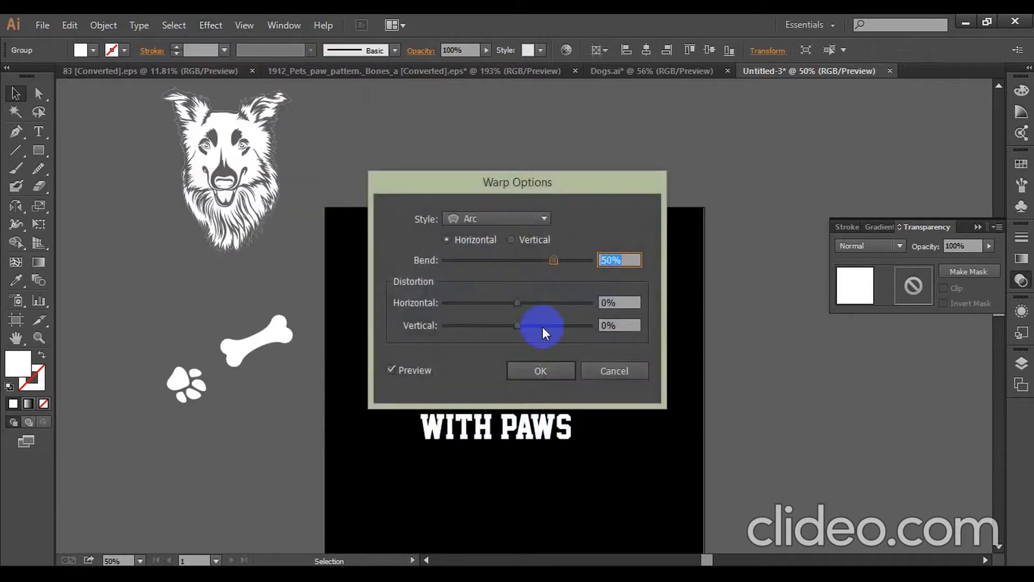
left_click(540, 366)
left_click(641, 332)
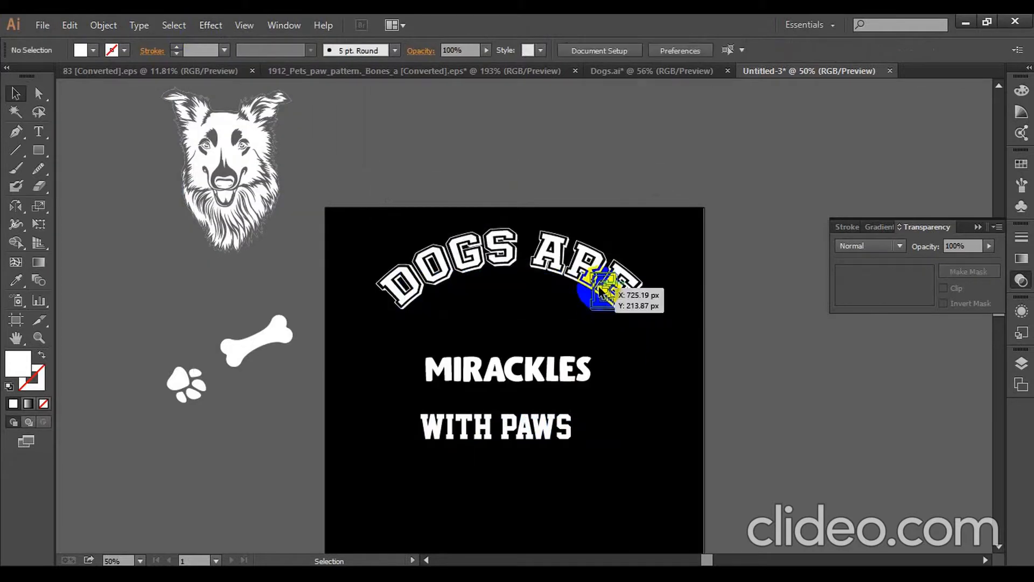
- Enlarge the MIRACKLES outlines until their right edge reaches the right end of the arched DOGS ARE
left_click(599, 291)
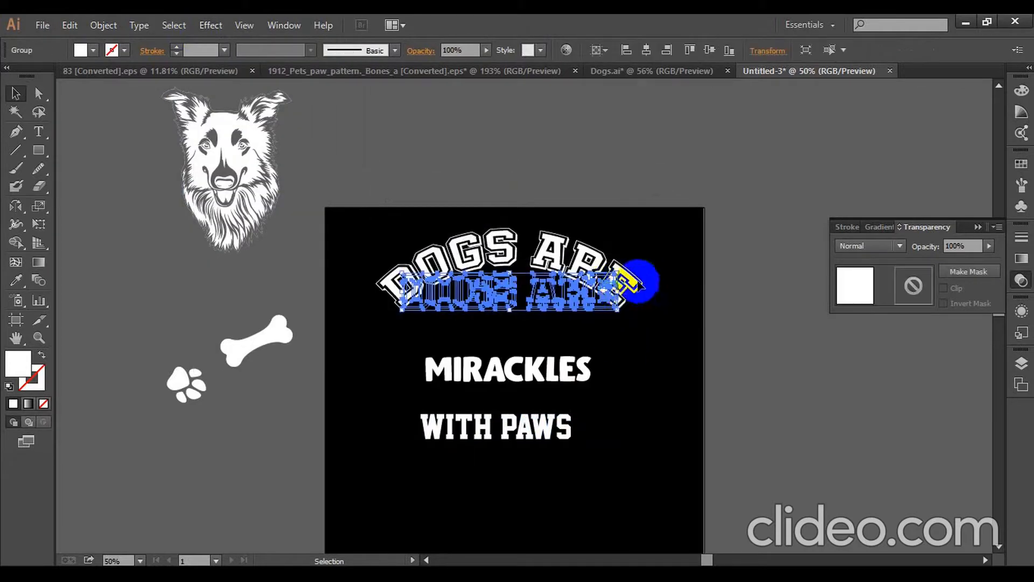
left_click(647, 387)
left_click(580, 374)
left_click_drag(597, 371, 648, 376)
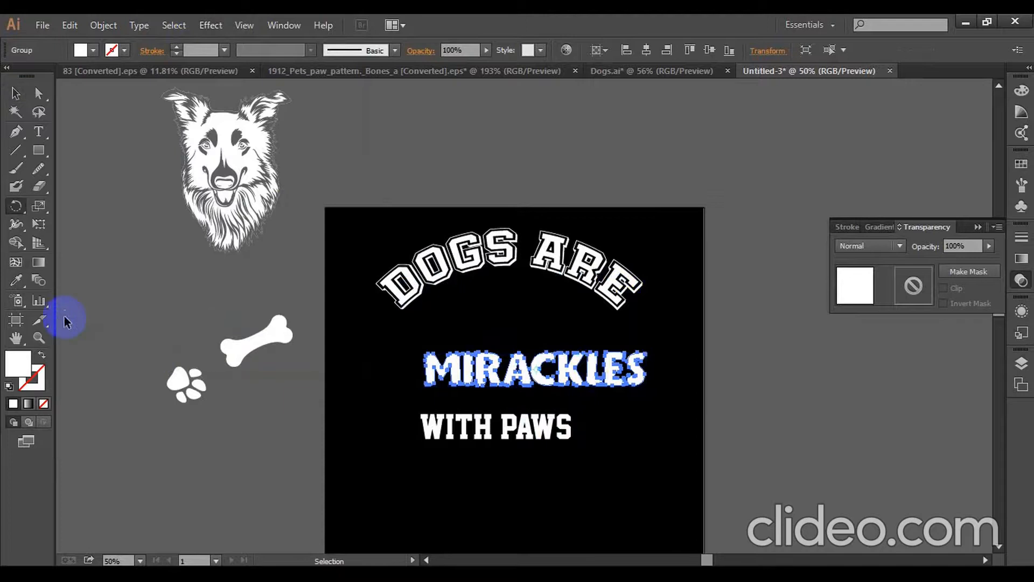
- Show the rulers and place vertical guides at the left and right ends of the arched DOGS ARE text
key("ctrl+r")
left_click_drag(67, 303, 644, 291)
left_click(122, 249)
left_click(16, 96)
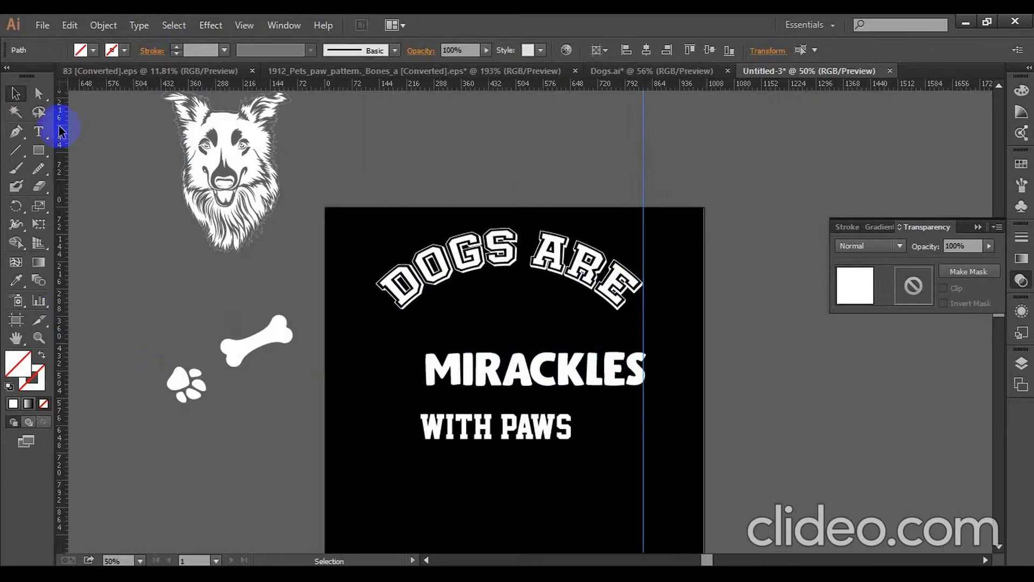
left_click_drag(64, 141, 364, 302)
- Scale the MIRACKLES outlines to span exactly between the two vertical guides
left_click(458, 370)
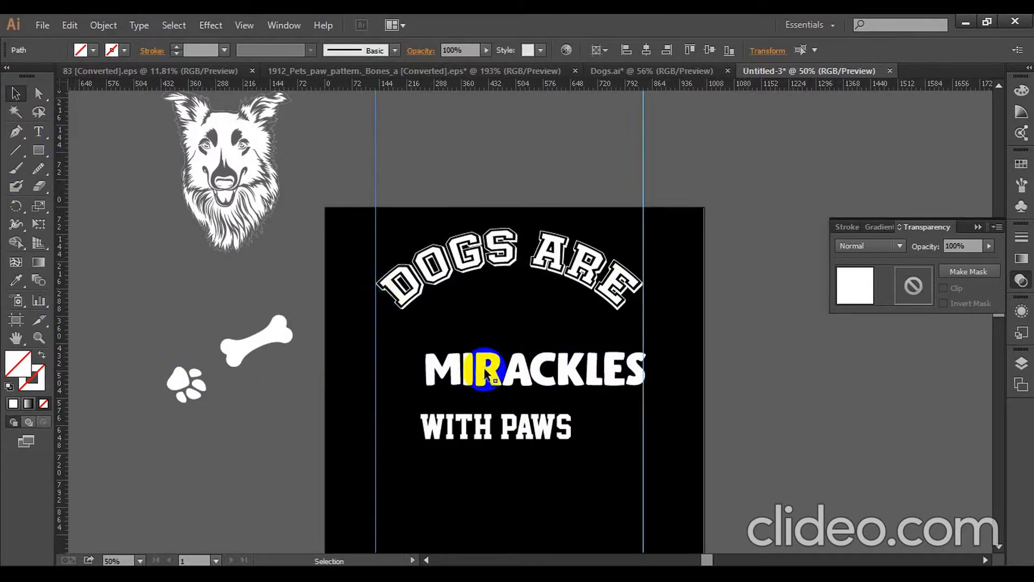
left_click_drag(646, 370, 643, 370)
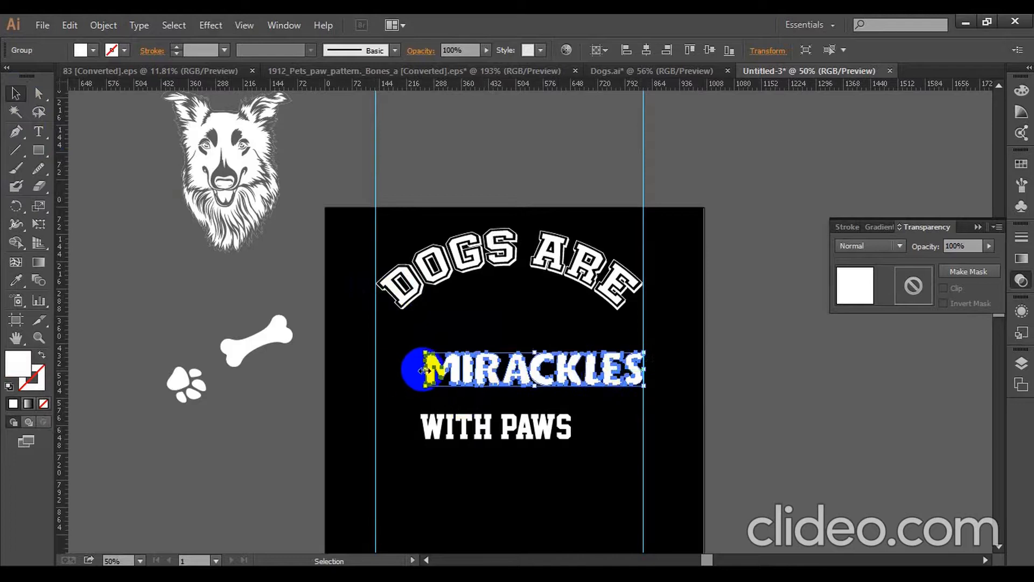
left_click_drag(425, 371, 376, 369)
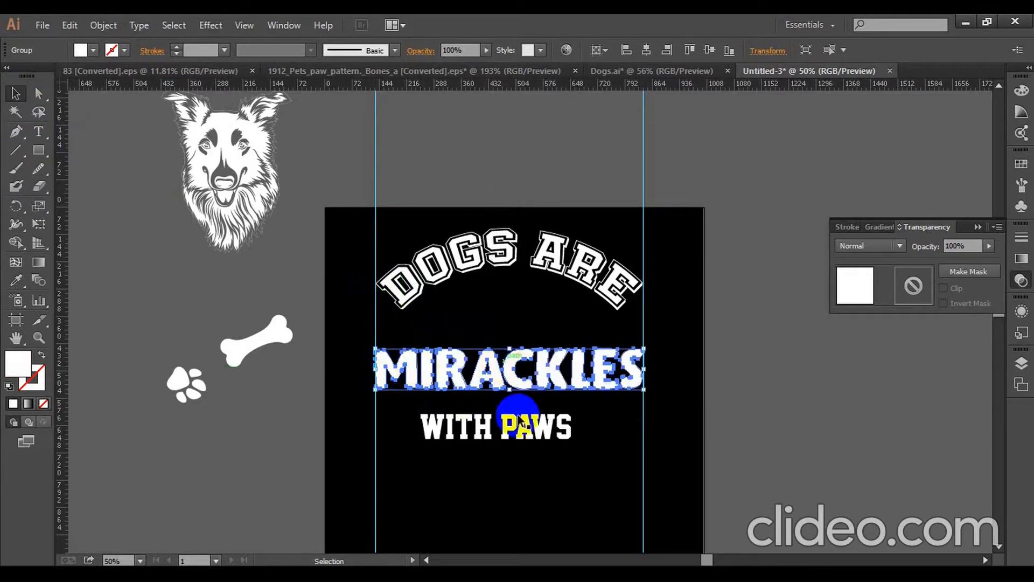
- Move MIRACKLES straight down so it sits just above WITH PAWS
mouse_move(512, 366)
left_mouse_down()
mouse_move(511, 402)
mouse_move(511, 385)
left_mouse_up()
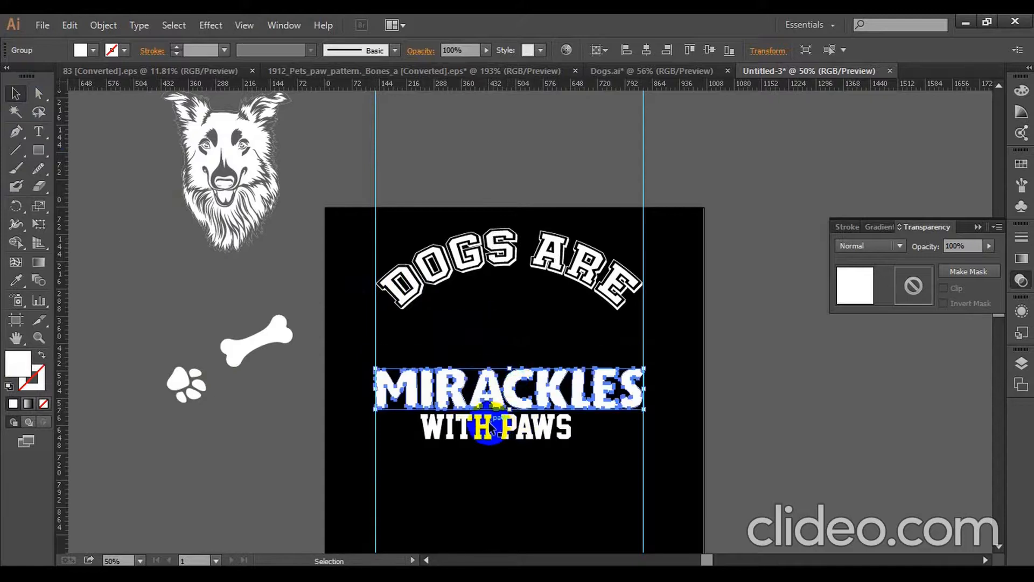
left_click(490, 426)
left_click(478, 350)
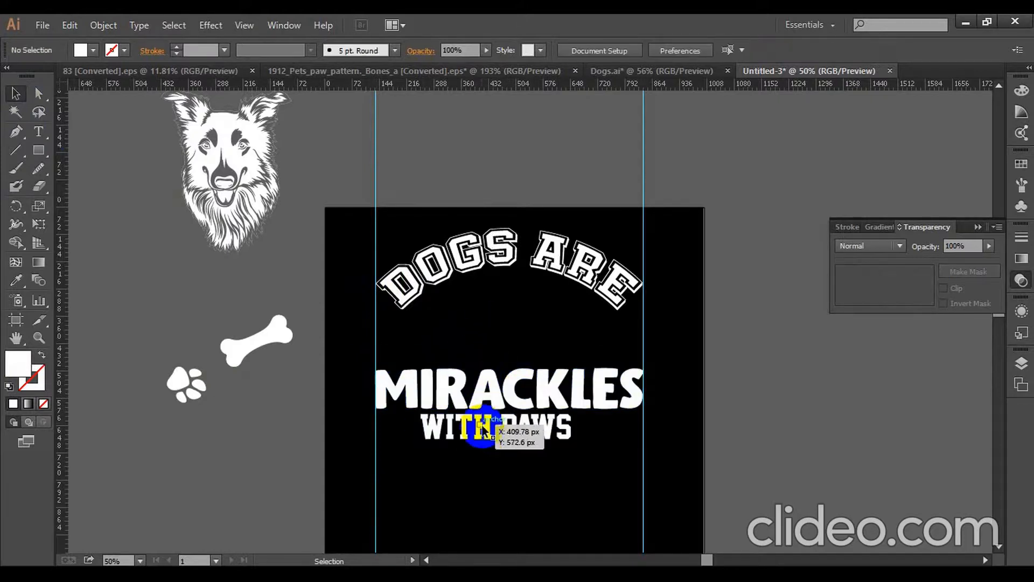
- Place the dog head beneath the arched DOGS ARE and scale it down so its neck overlaps the middle of MIRACKLES
left_click_drag(235, 178, 527, 367)
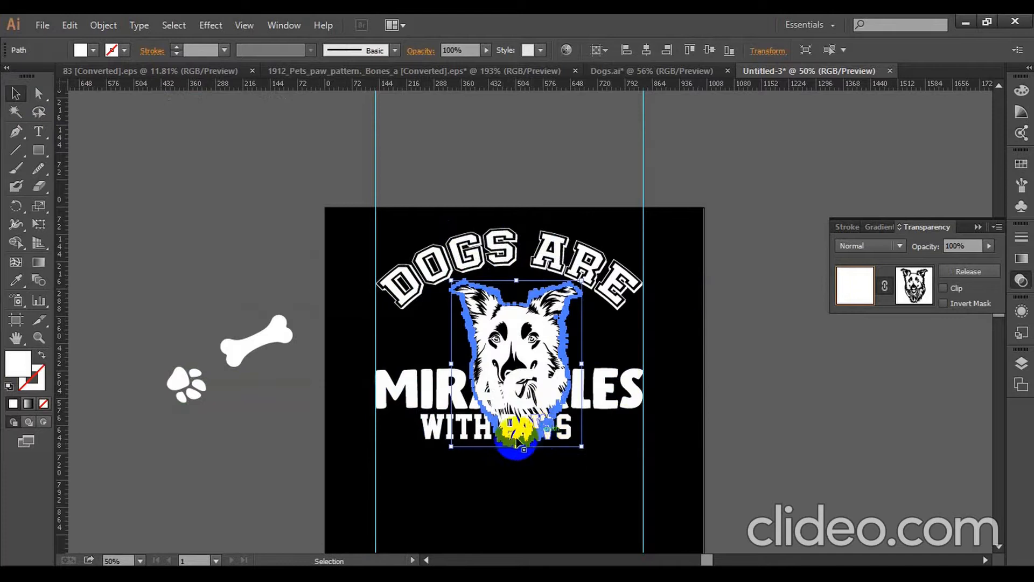
left_click_drag(517, 446, 517, 397)
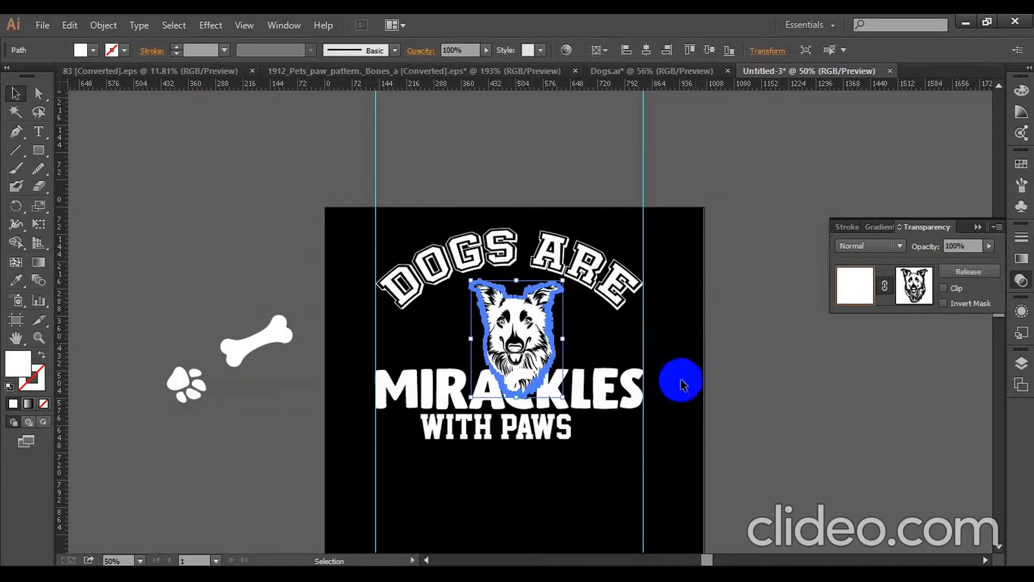
left_click_drag(518, 399, 518, 413)
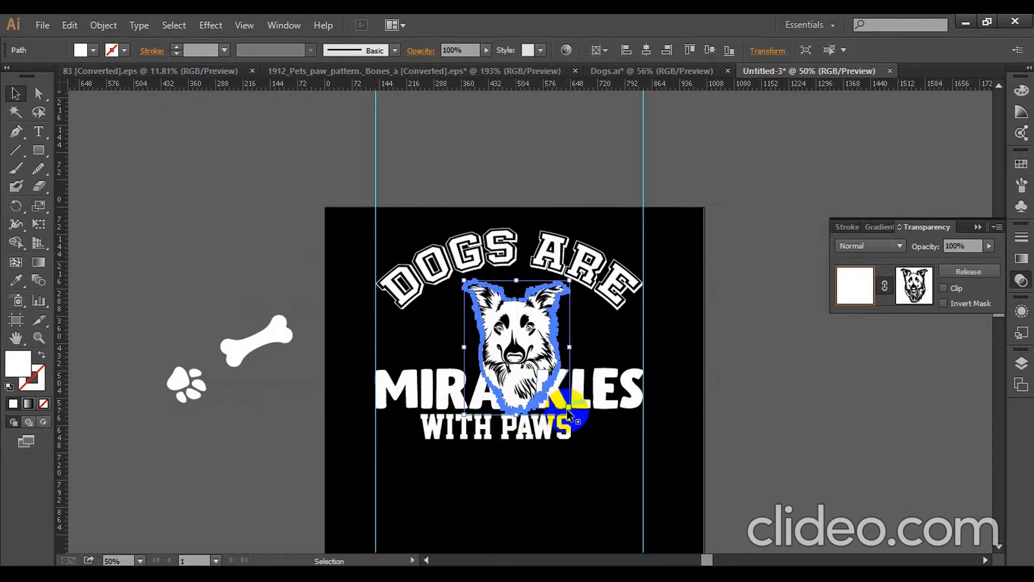
left_click_drag(567, 411, 512, 393)
key("Left")
key("Left")
key("Left")
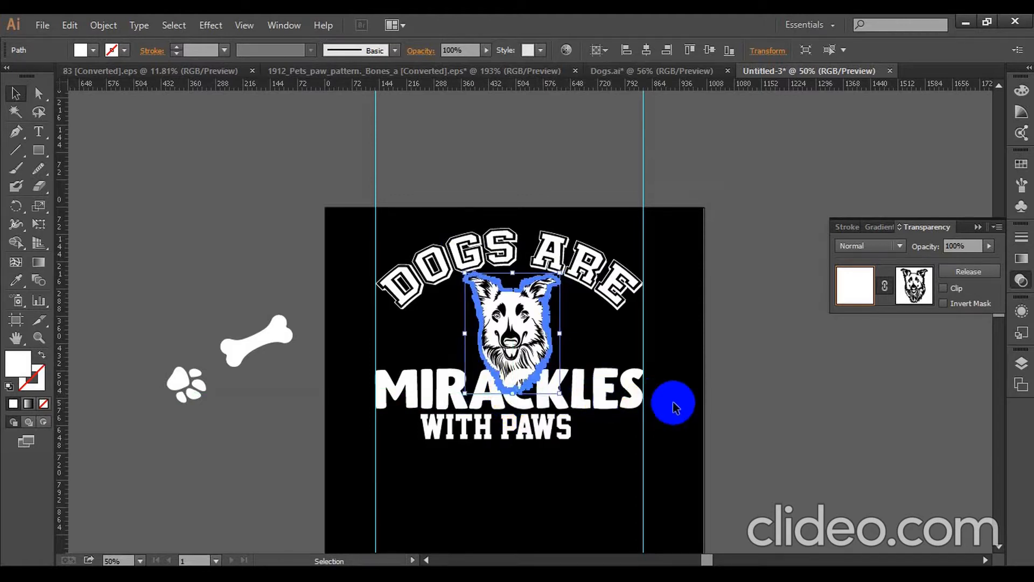
- Align the horizontal centers of the dog head and MIRACKLES
left_click(588, 393, "shift")
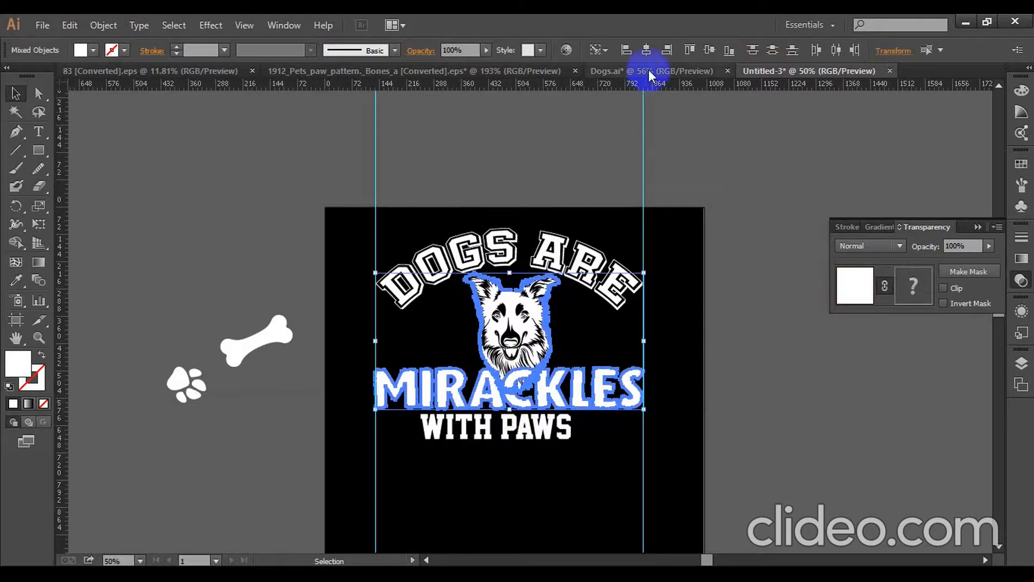
left_click(647, 50)
left_click(726, 190)
- Erase the lower part of the dog head in a straight line along the top edge of MIRACKLES
left_click(509, 325)
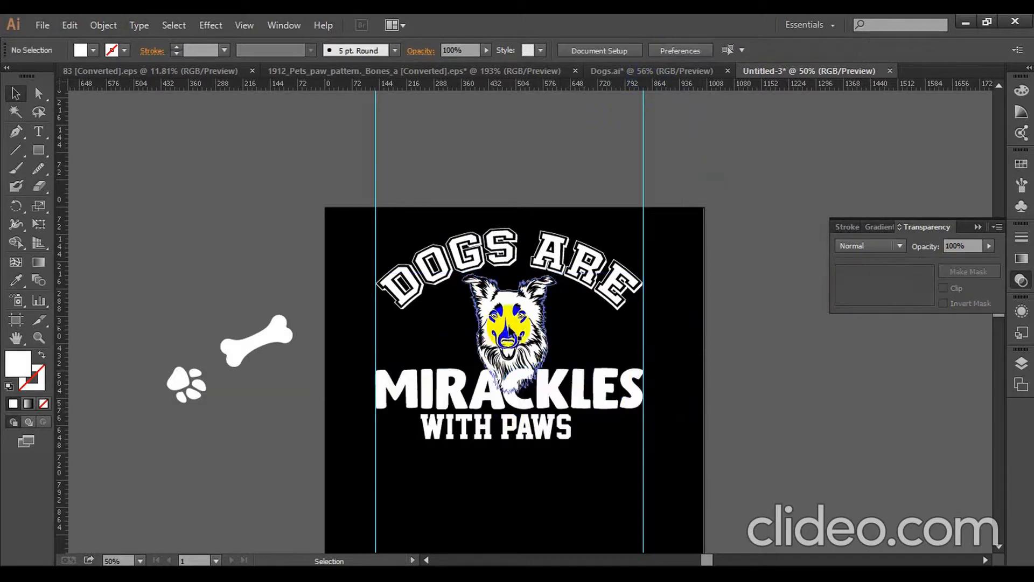
key("shift+e")
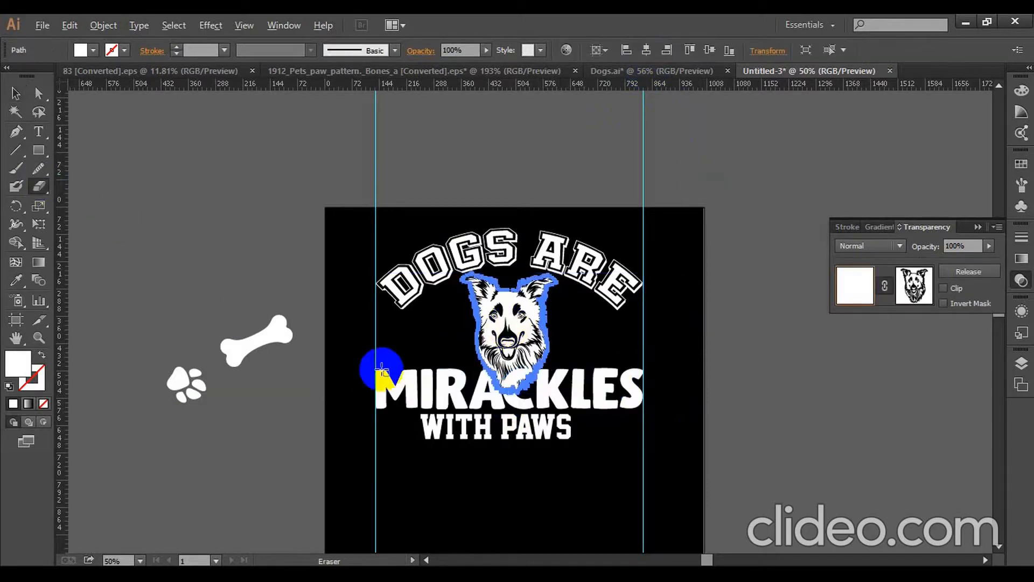
mouse_move(371, 367)
left_mouse_down()
mouse_move(516, 397)
mouse_move(613, 401)
mouse_move(635, 422)
left_mouse_up()
left_click(15, 95)
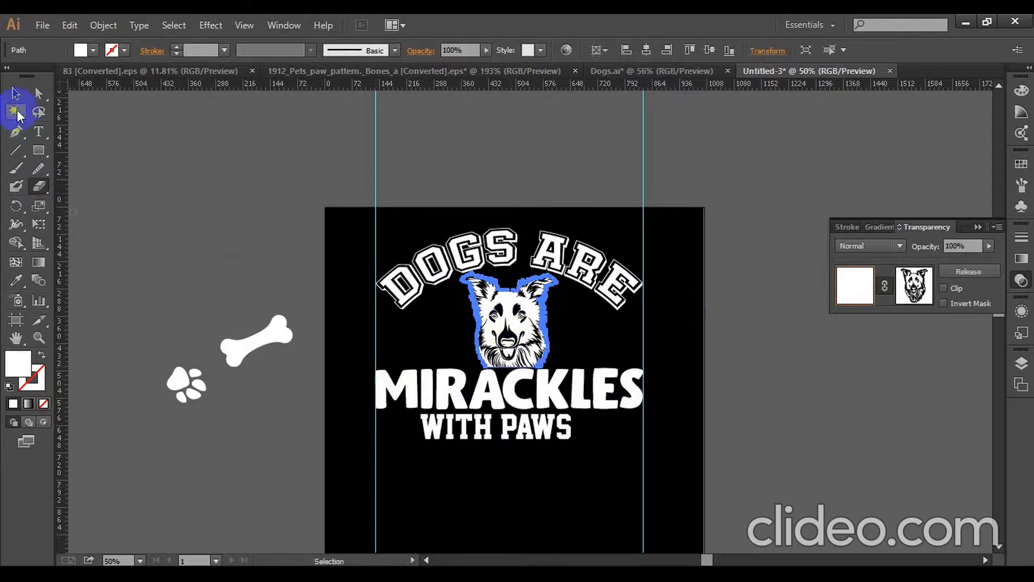
key("shift+e")
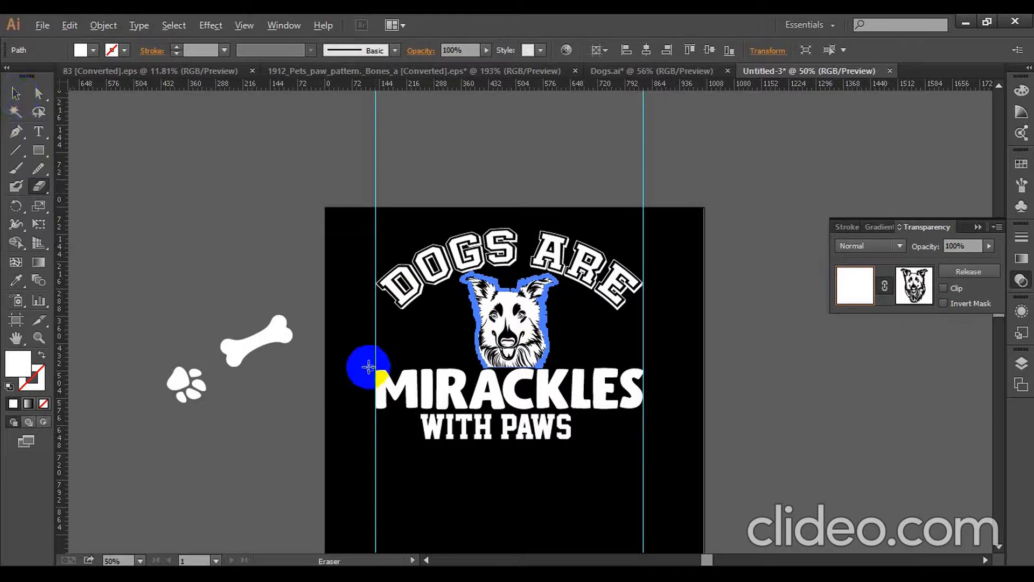
mouse_move(368, 366)
left_mouse_down()
mouse_move(450, 399)
mouse_move(696, 446)
left_mouse_up()
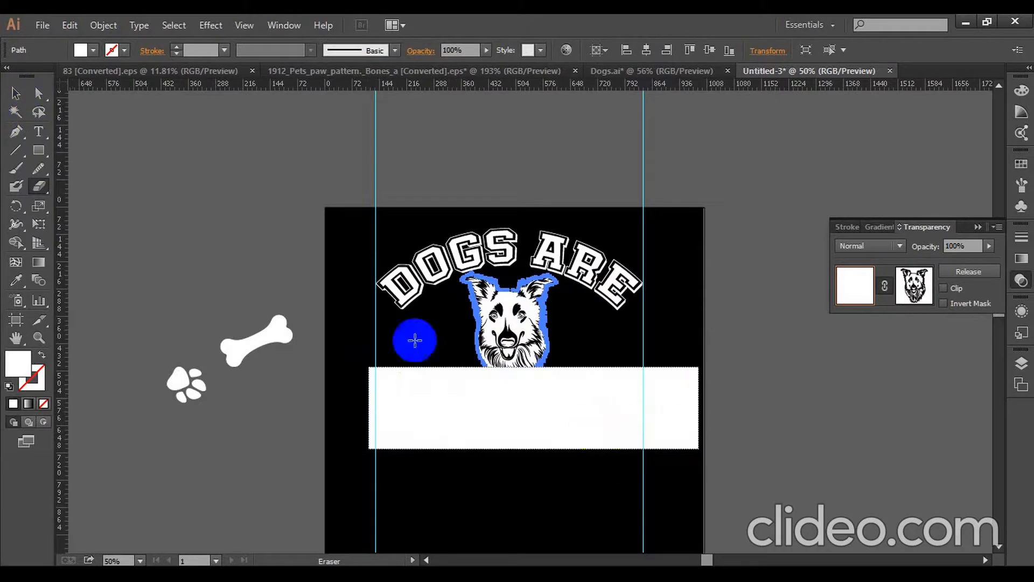
left_click_drag(415, 340, 409, 334)
left_click(28, 97)
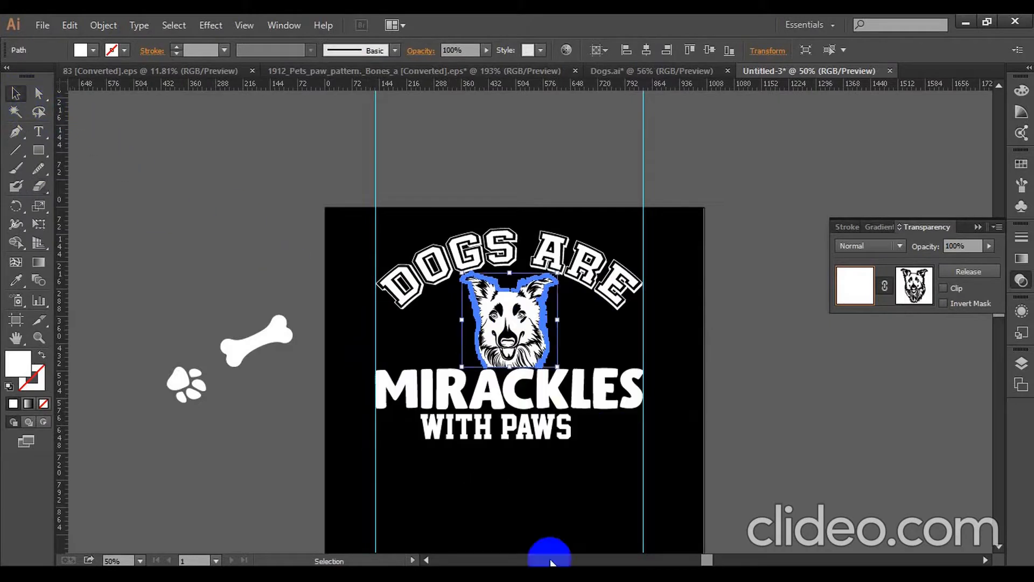
- Nudge MIRACKLES and WITH PAWS down together to leave a small gap below the dog head
left_click(549, 478)
left_click_drag(577, 484, 447, 416)
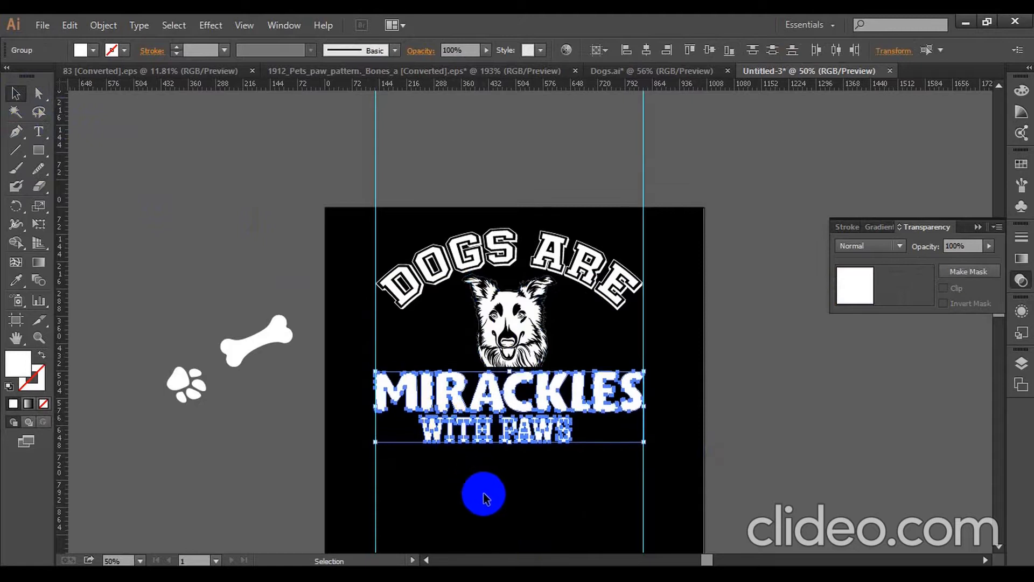
left_click(485, 495)
left_click_drag(548, 477, 478, 396)
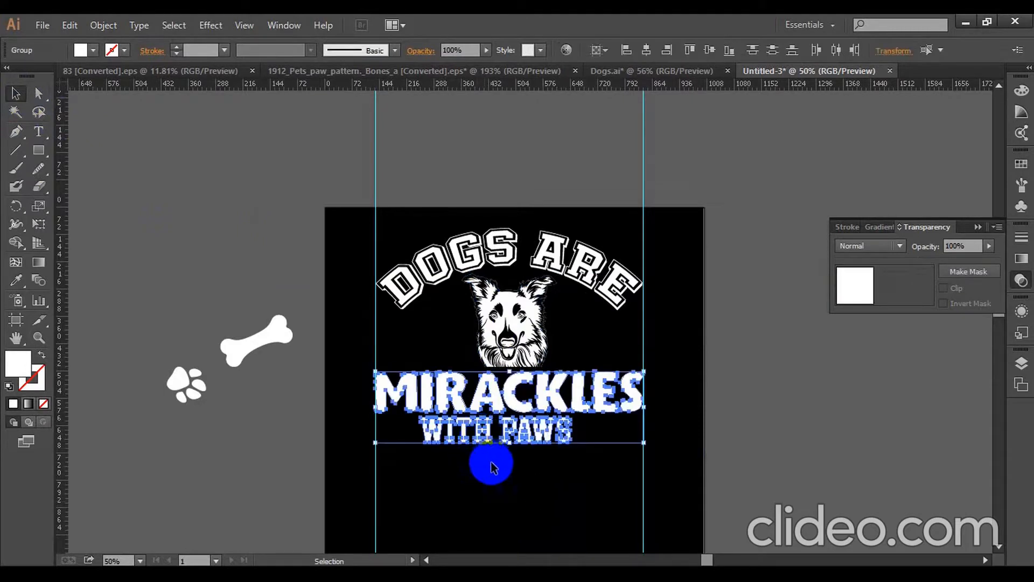
left_click(492, 508)
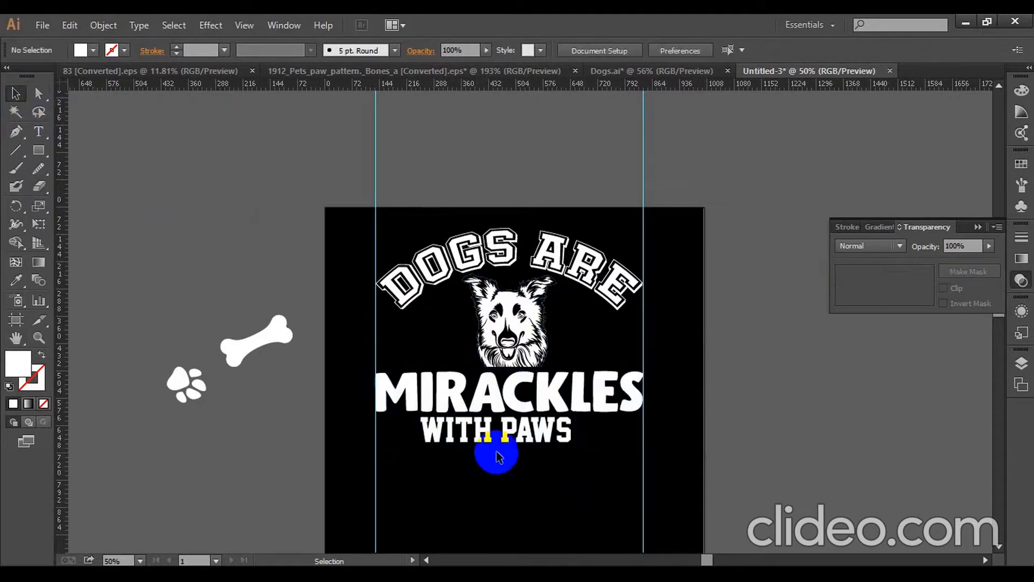
- Ungroup WITH PAWS, group the letters of each word separately, and move PAWS below WITH
right_click(486, 437)
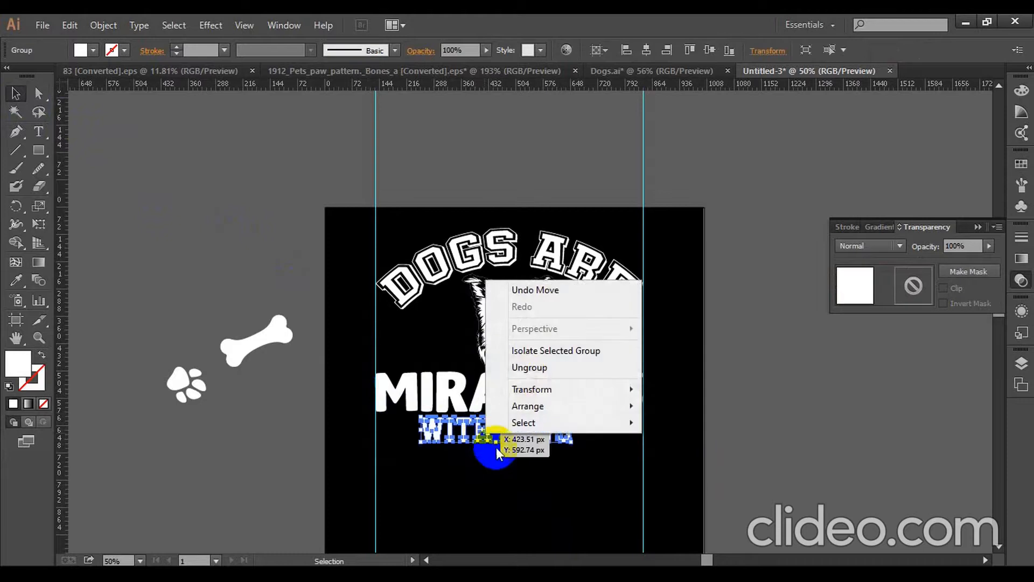
left_click(517, 364)
left_click_drag(477, 460, 485, 462)
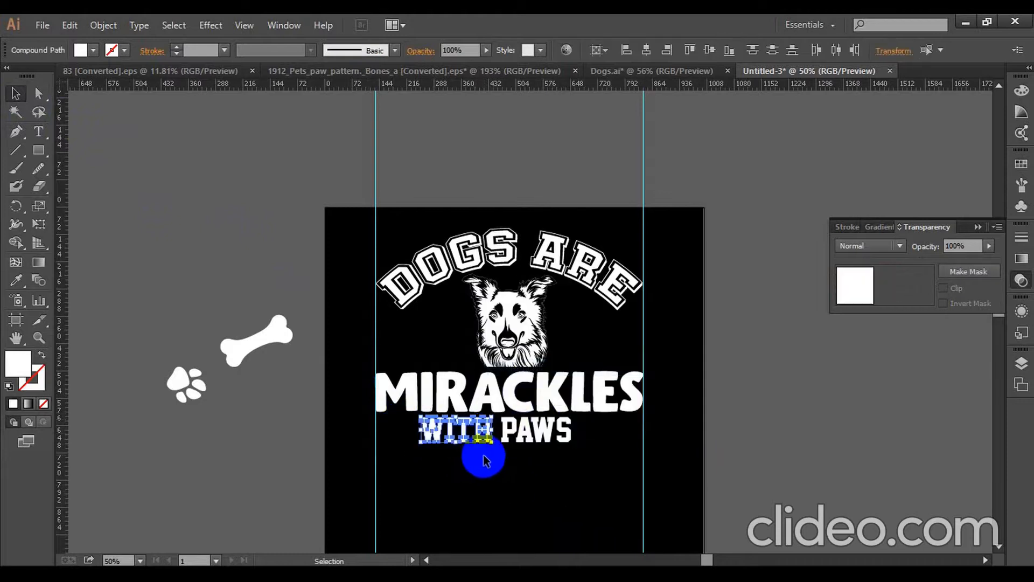
key("ctrl+g")
left_click_drag(579, 447, 535, 481)
key("ctrl+g")
- Center WITH horizontally under MIRACKLES
left_click(515, 483)
left_click(484, 431)
left_click(520, 407, "shift")
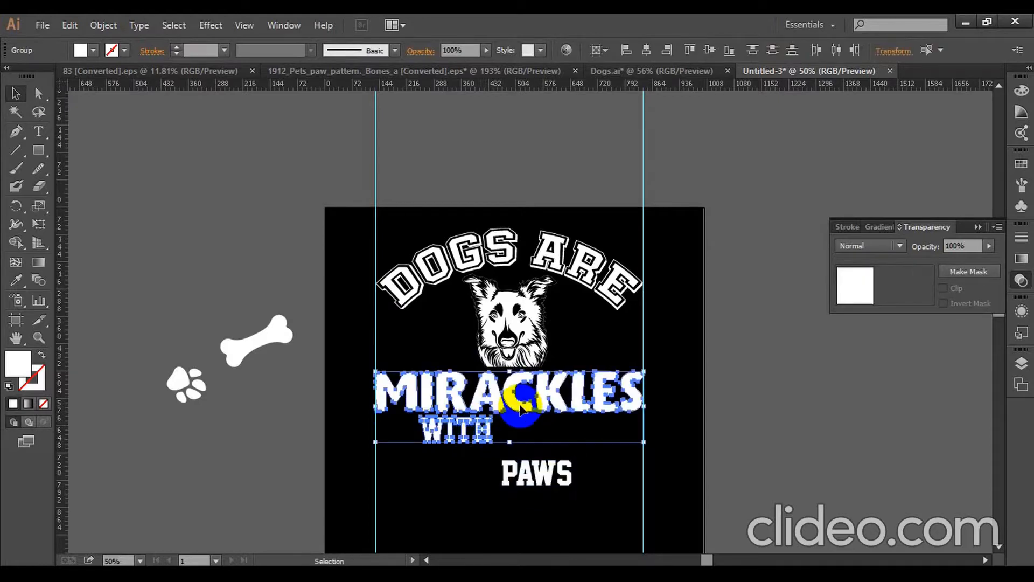
left_click(642, 52)
left_click(736, 347)
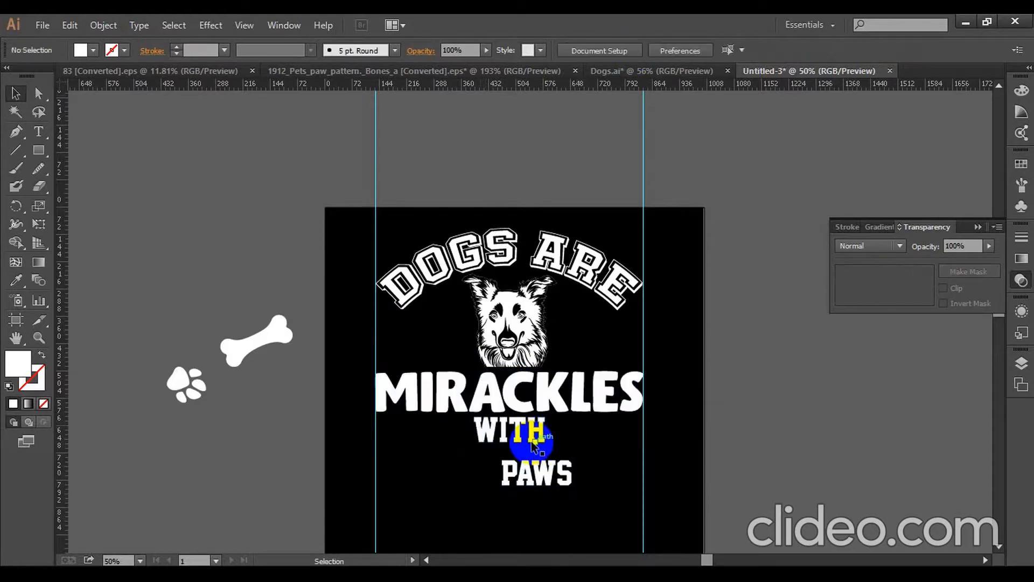
- Enlarge WITH proportionally and center it horizontally on MIRACKLES again
left_click(539, 436)
left_click_drag(549, 431, 582, 432)
left_click(591, 445)
left_click(562, 433)
left_click(584, 386, "shift")
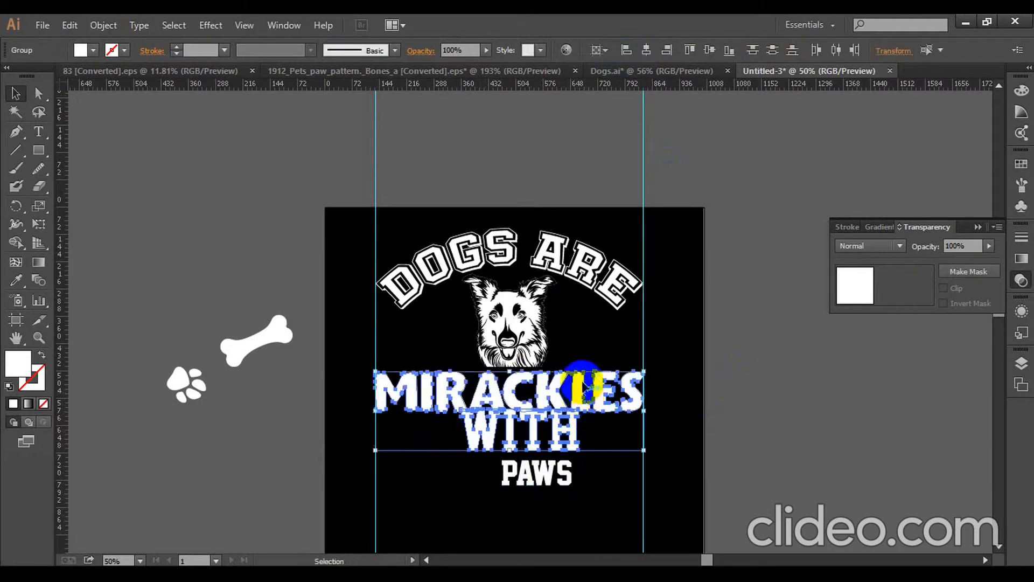
left_click(646, 50)
left_click(590, 445)
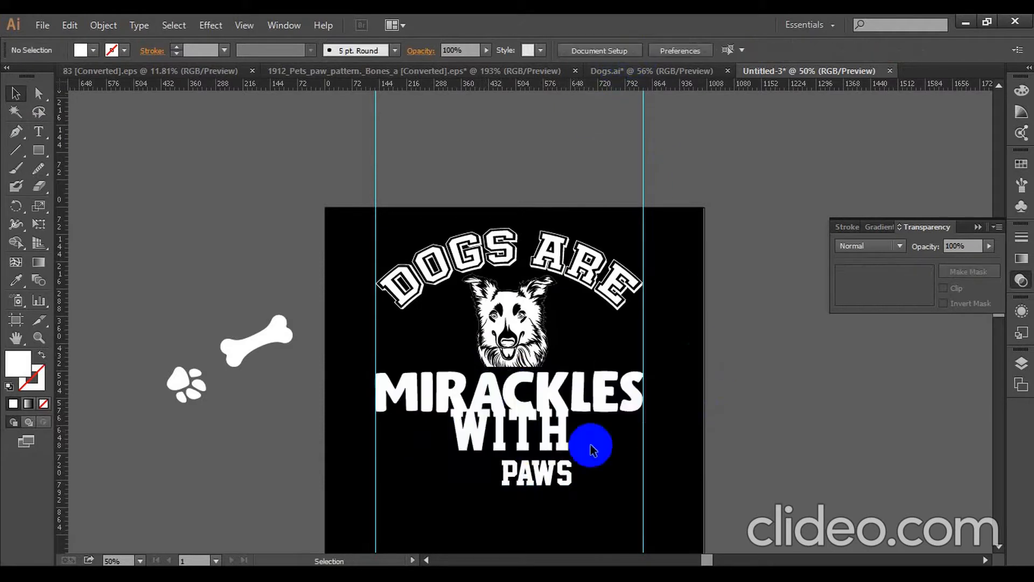
- Move PAWS further down and shift WITH down until it sits just clear of MIRACKLES
scroll(585, 446, "down", 1)
left_click_drag(537, 439, 539, 477)
left_click(526, 399)
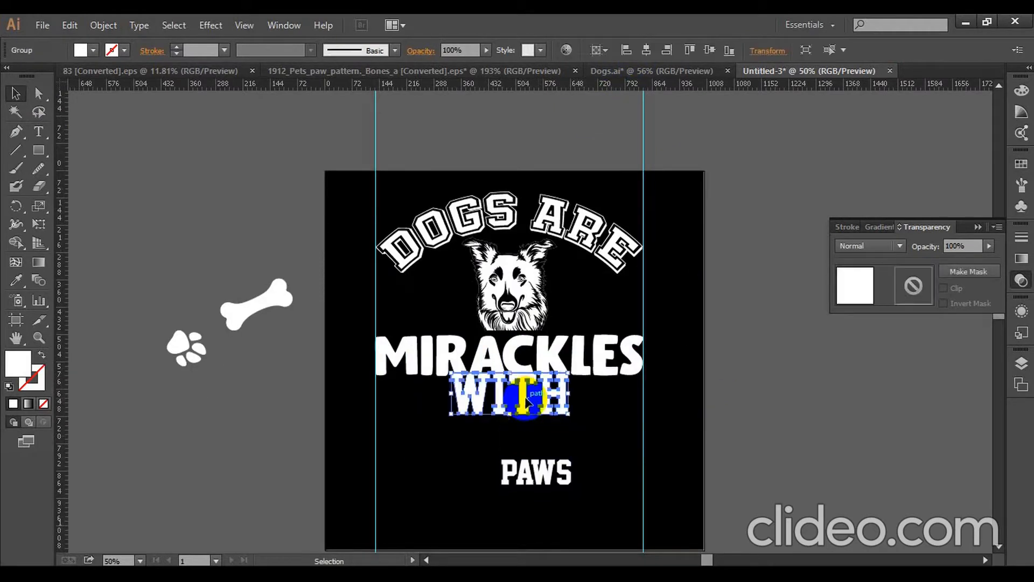
left_click_drag(526, 399, 526, 407)
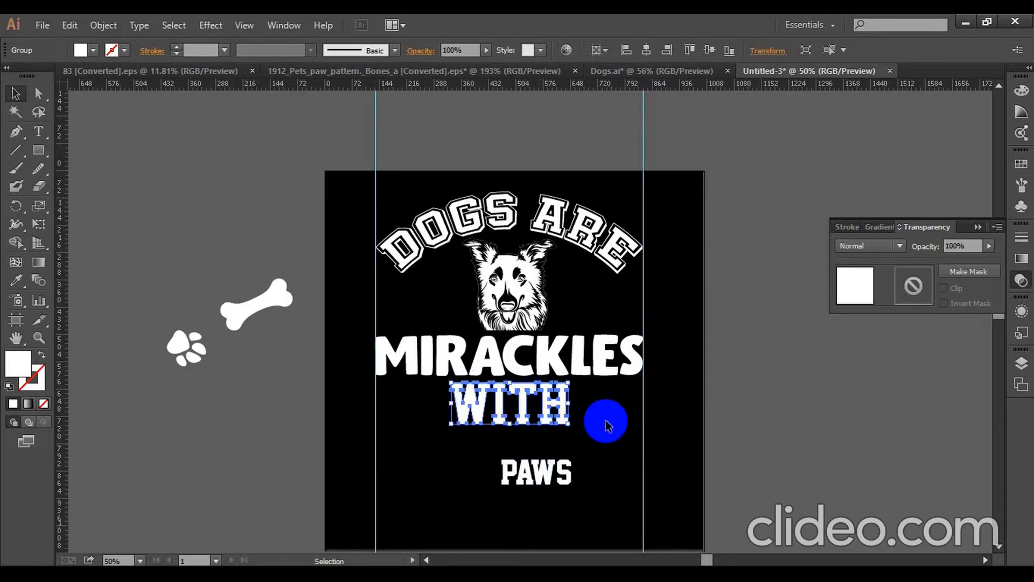
left_click(546, 429)
left_click(520, 416)
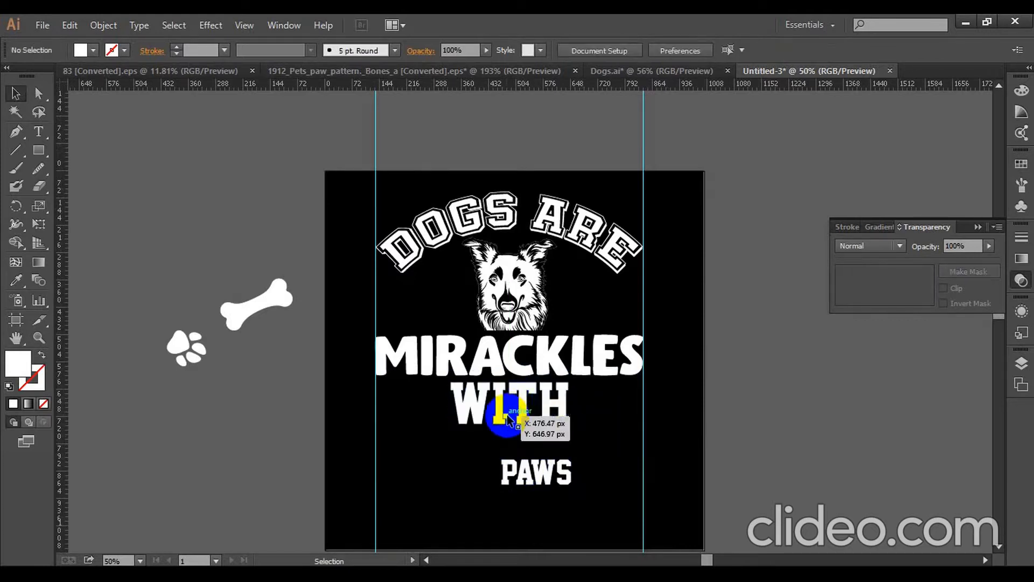
left_click(588, 432)
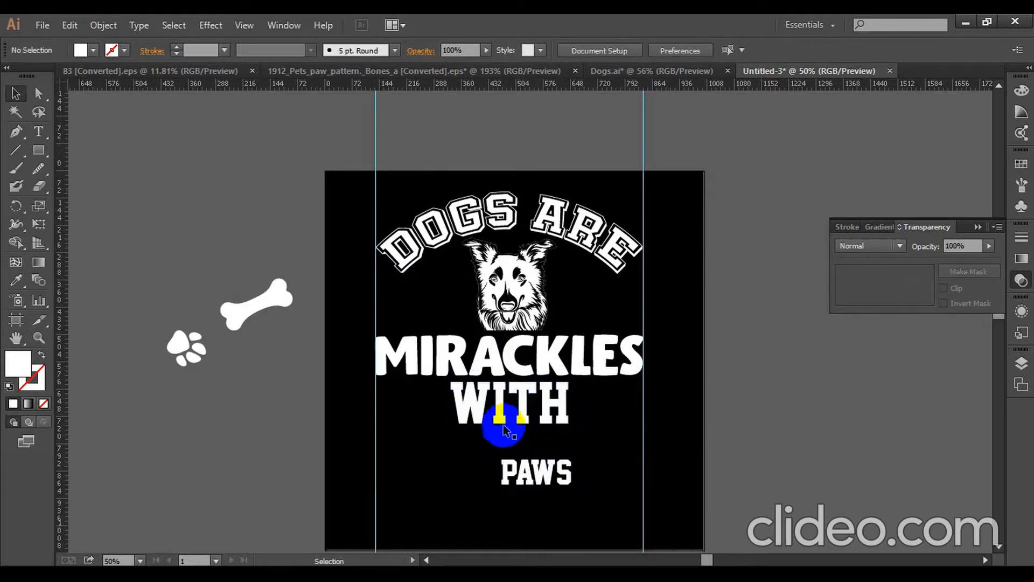
left_click(509, 420)
left_click(572, 446)
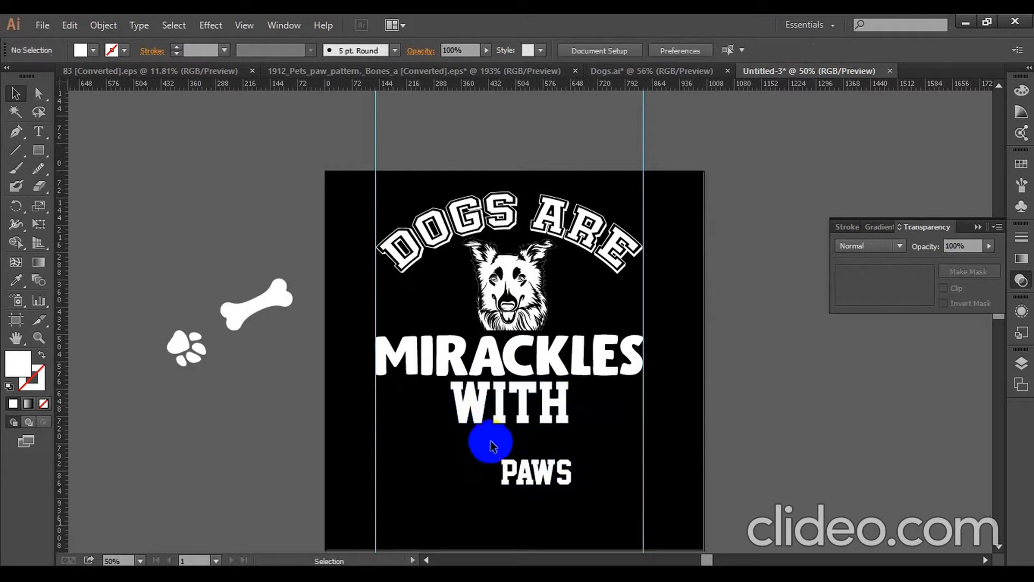
- Draw a horizontal line about 190 px long from the first vertical guide to just before the W of WITH, with a white 5 pt stroke
scroll(470, 414, "up", 2)
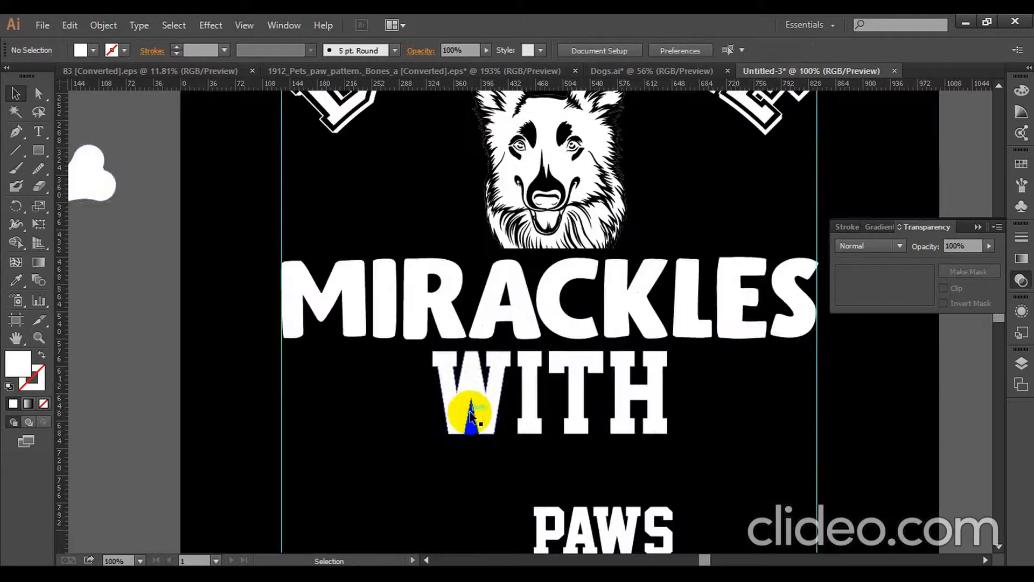
left_click(16, 131)
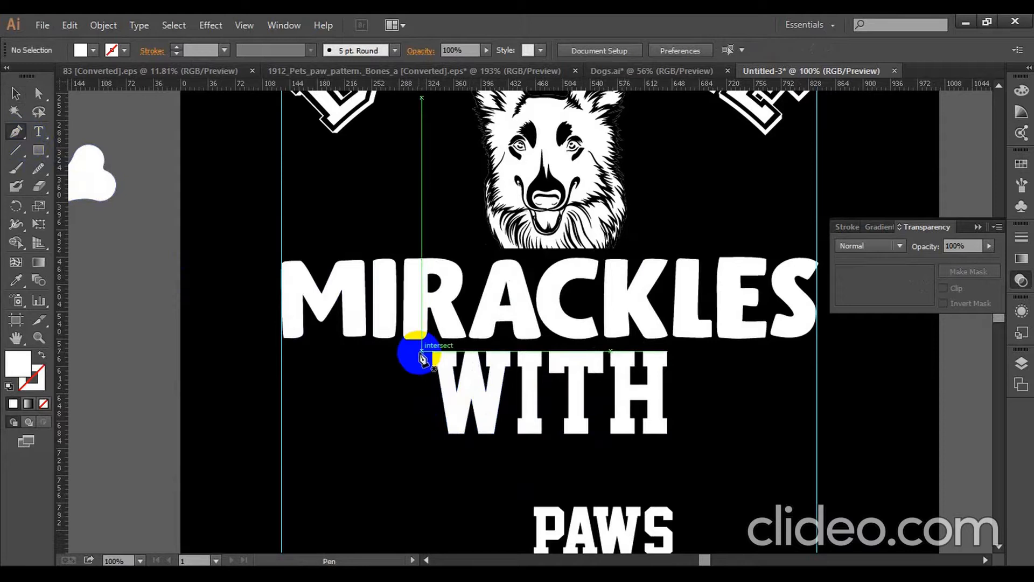
left_click(15, 149)
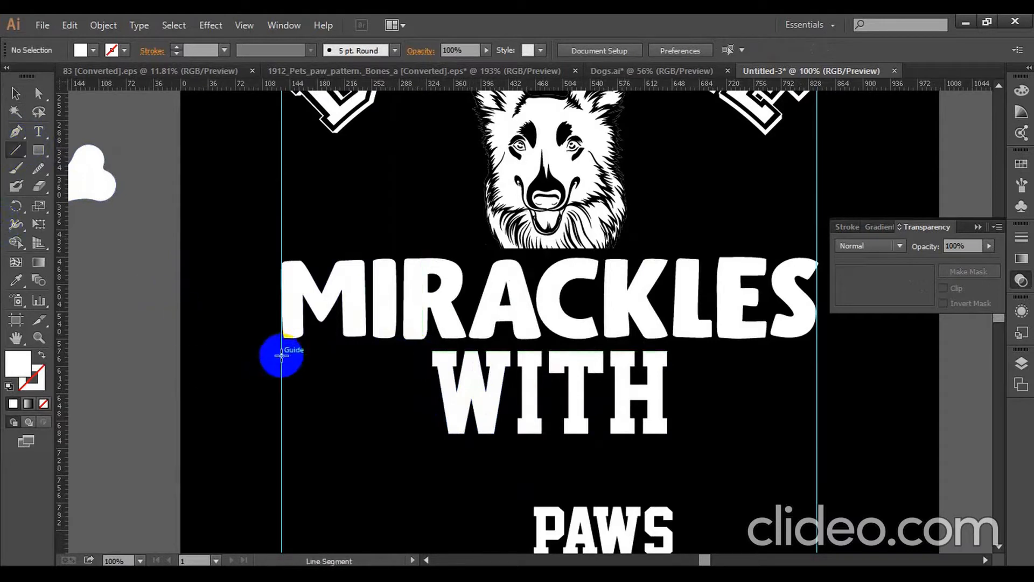
left_click_drag(281, 355, 426, 366)
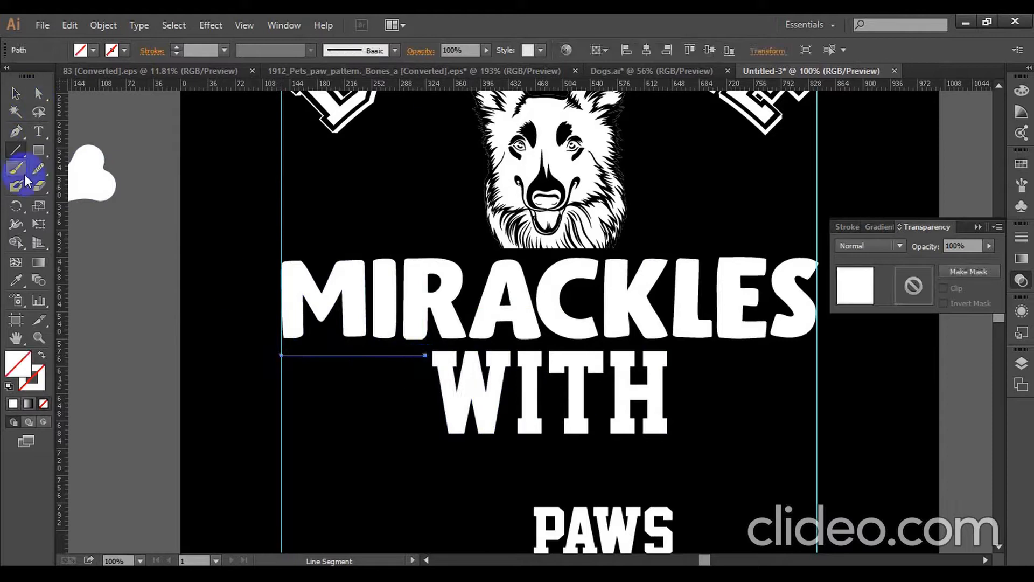
left_click(111, 50)
left_click(30, 78)
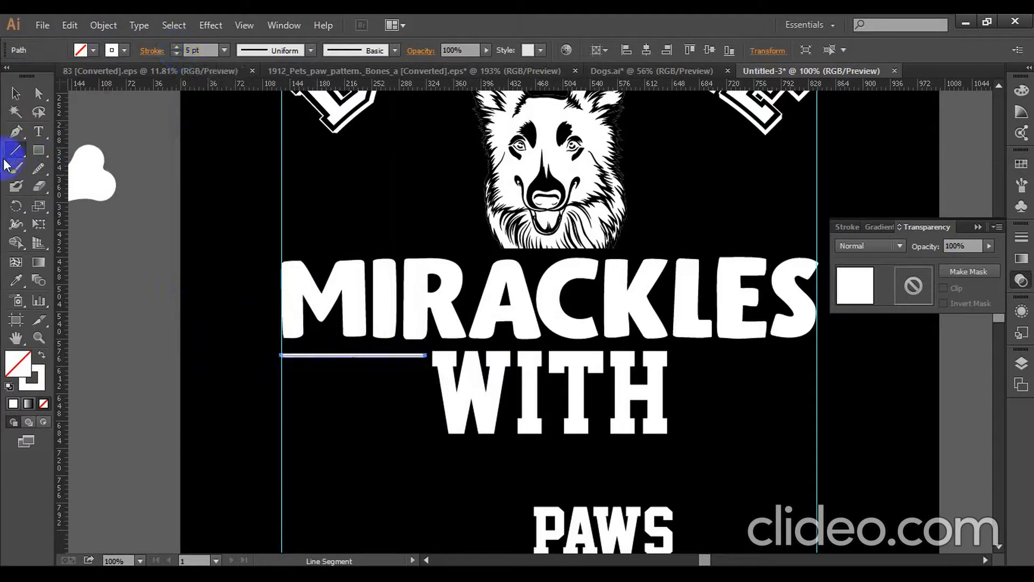
- Taper the line to a point at its guide end with the Width tool
left_click(16, 224)
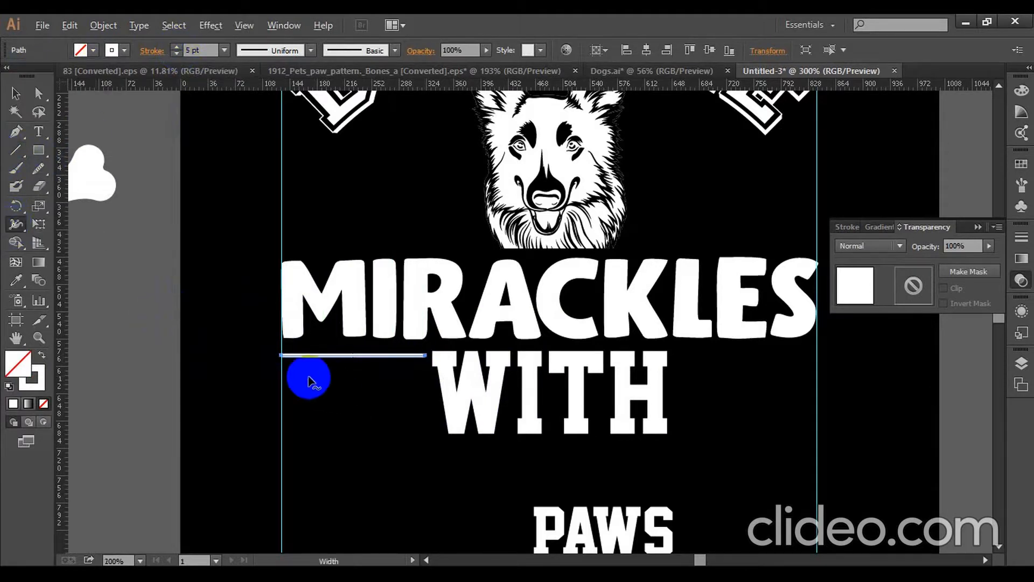
scroll(309, 377, "up", 3)
mouse_move(224, 313)
left_mouse_down()
mouse_move(224, 321)
mouse_move(225, 313)
left_mouse_up()
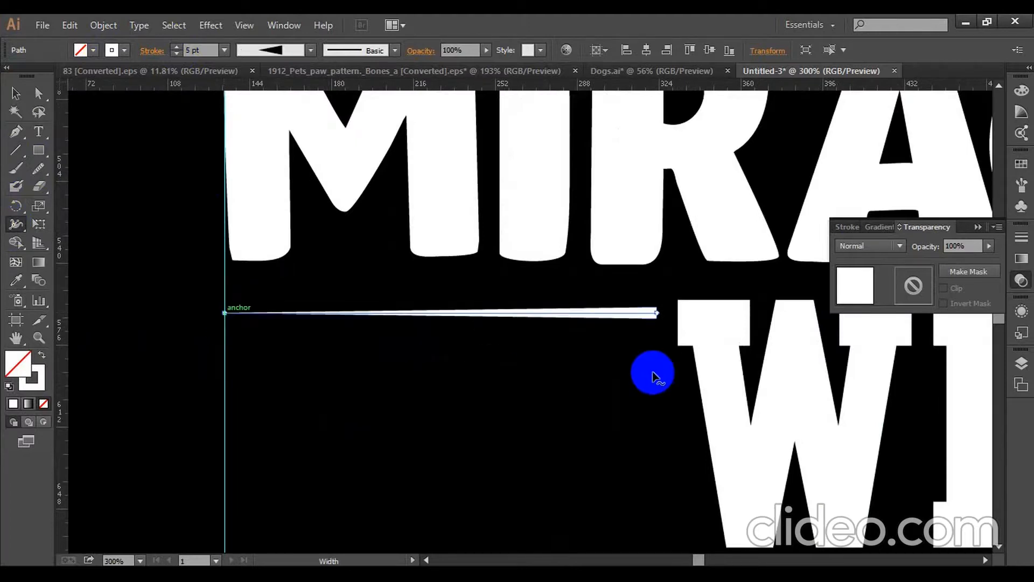
- Duplicate the tapered line straight down at even spacing to build a stack of seven lines beside WITH
left_click(16, 93)
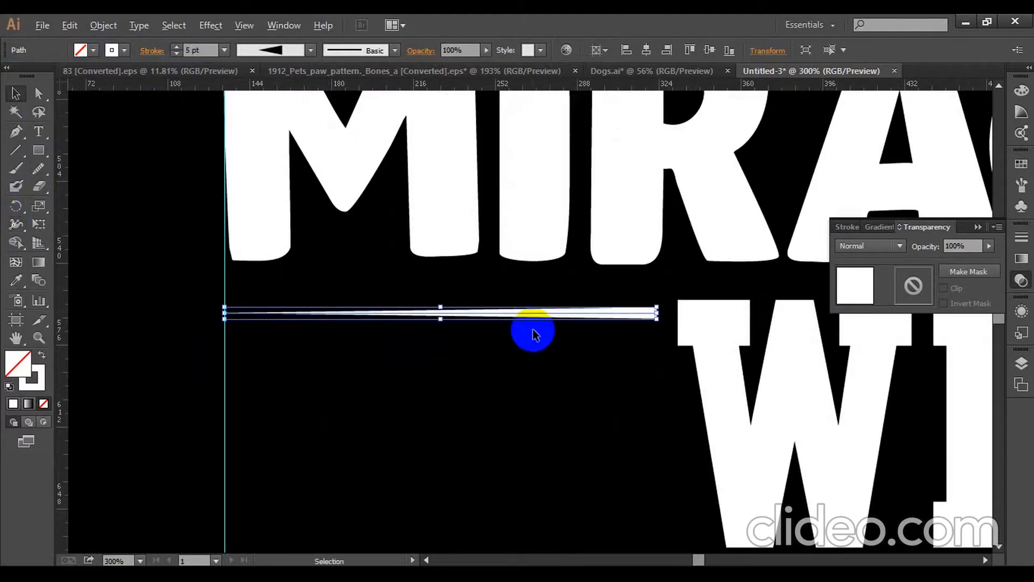
left_click_drag(536, 318, 531, 347, "alt")
key("ctrl+d")
key("ctrl+d")
key("ctrl+d")
key("ctrl+d")
key("ctrl+d")
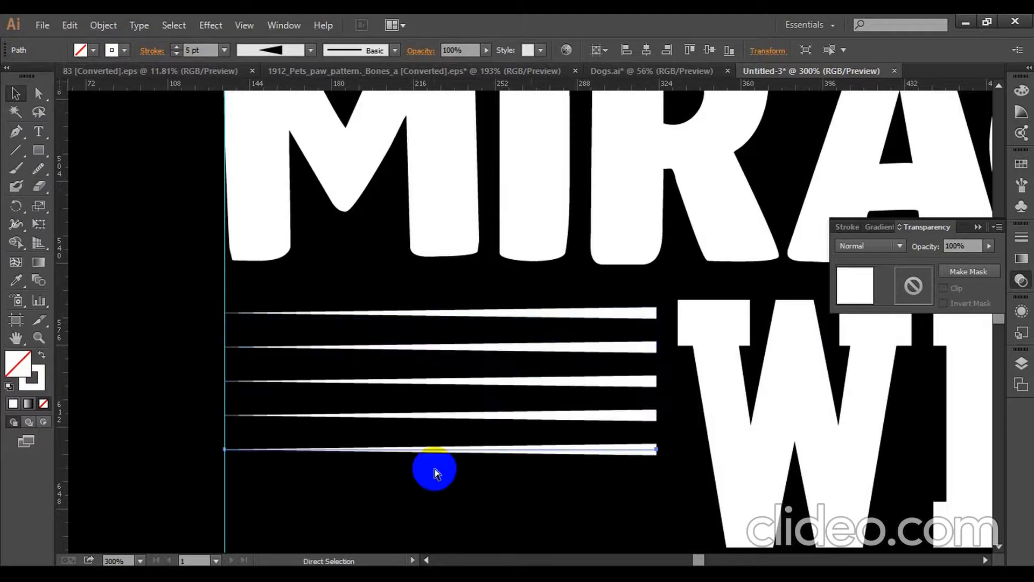
scroll(435, 469, "down", 2)
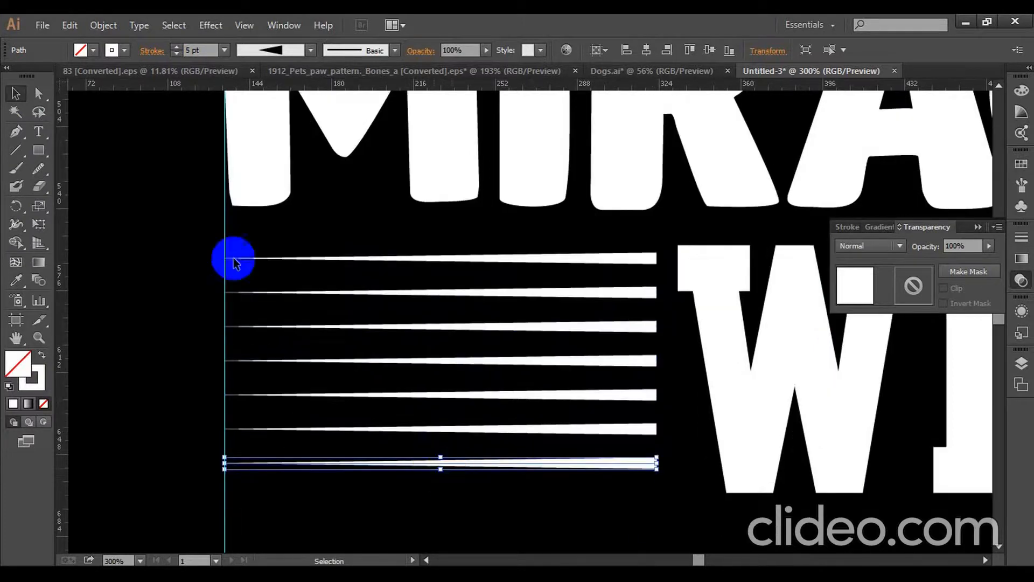
- Expand the appearance of all seven tapered lines and stretch the stack vertically to match the full height of WITH
left_click(35, 135)
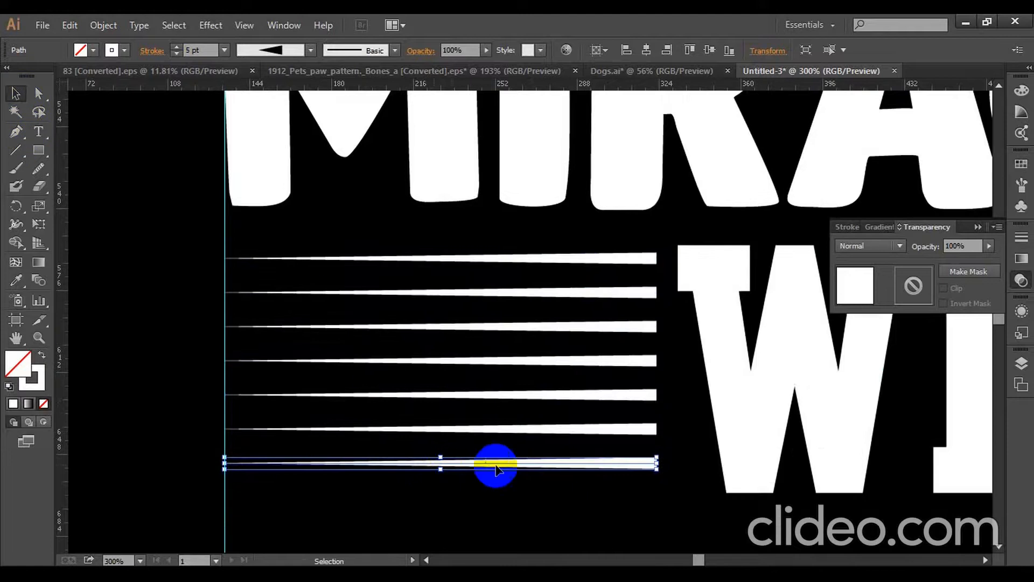
left_click_drag(504, 482, 385, 226)
left_click(103, 25)
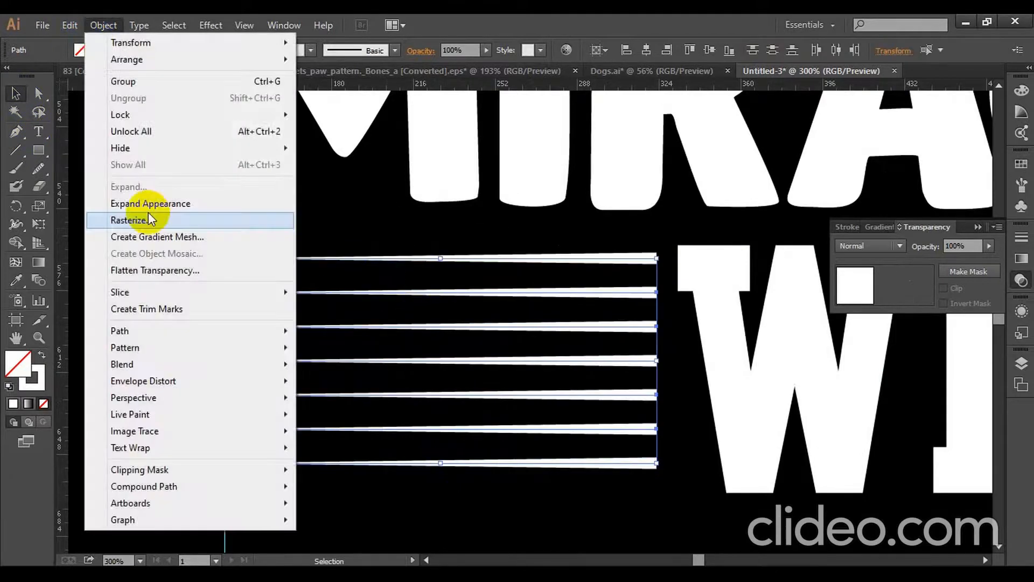
left_click(157, 201)
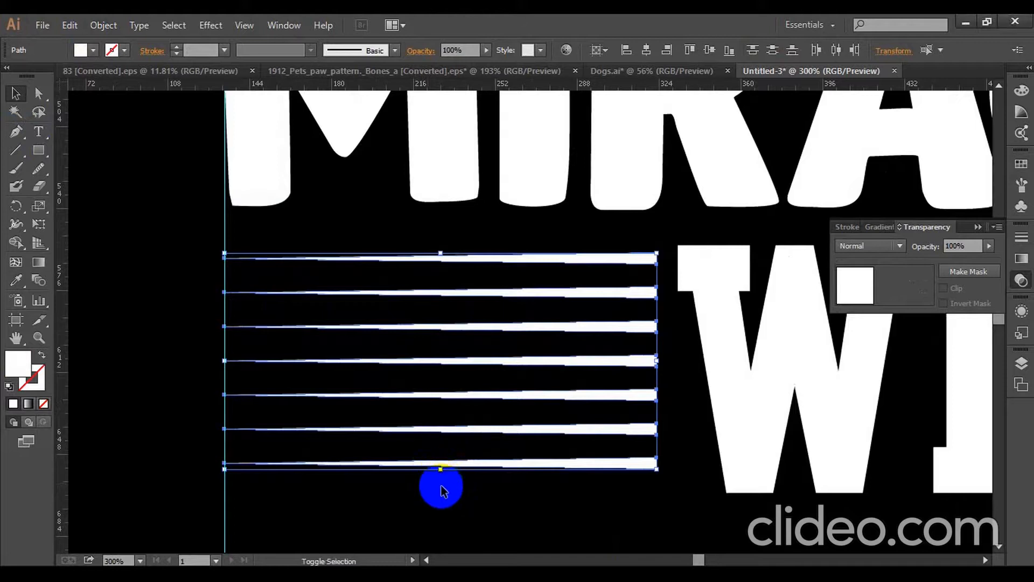
left_click_drag(442, 470, 441, 492)
left_click_drag(439, 255, 438, 245)
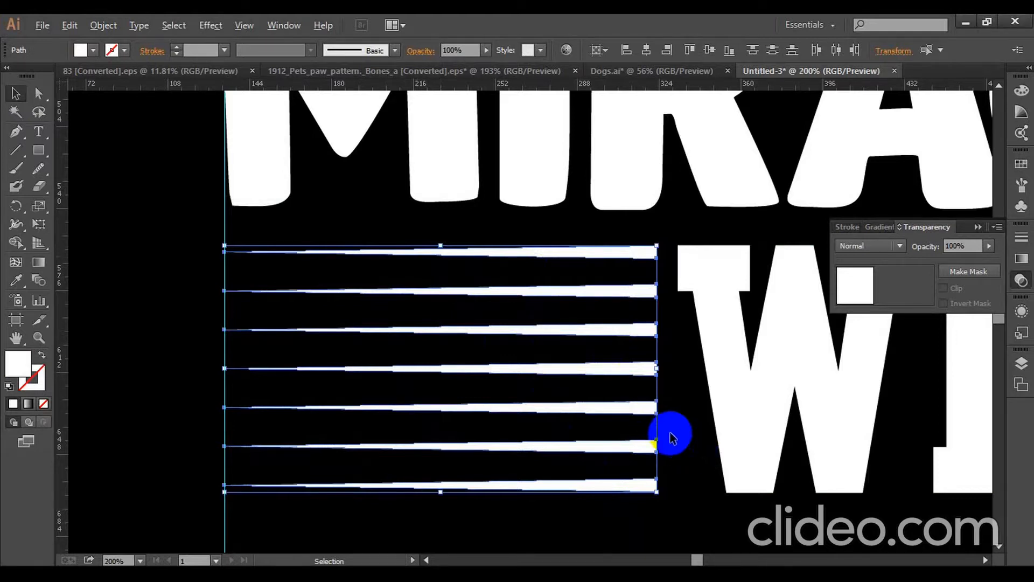
- Reflect a copy of the line stack across a vertical axis and place it between the H of WITH and the second guide
scroll(669, 432, "down", 2)
left_click_drag(803, 453, 299, 388)
key("o")
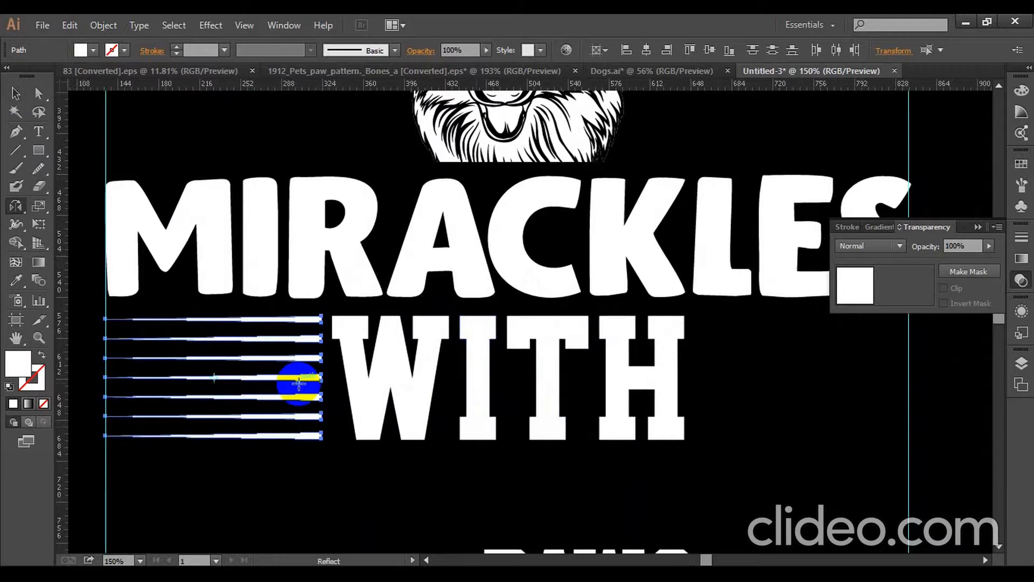
key("Return")
left_click(422, 395)
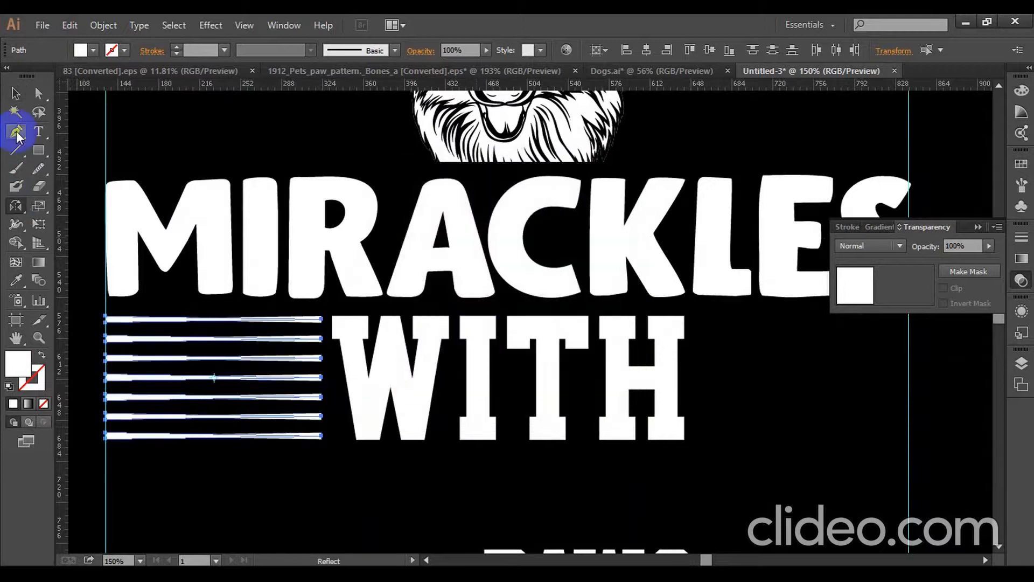
left_click(16, 95)
left_click_drag(169, 339, 757, 343)
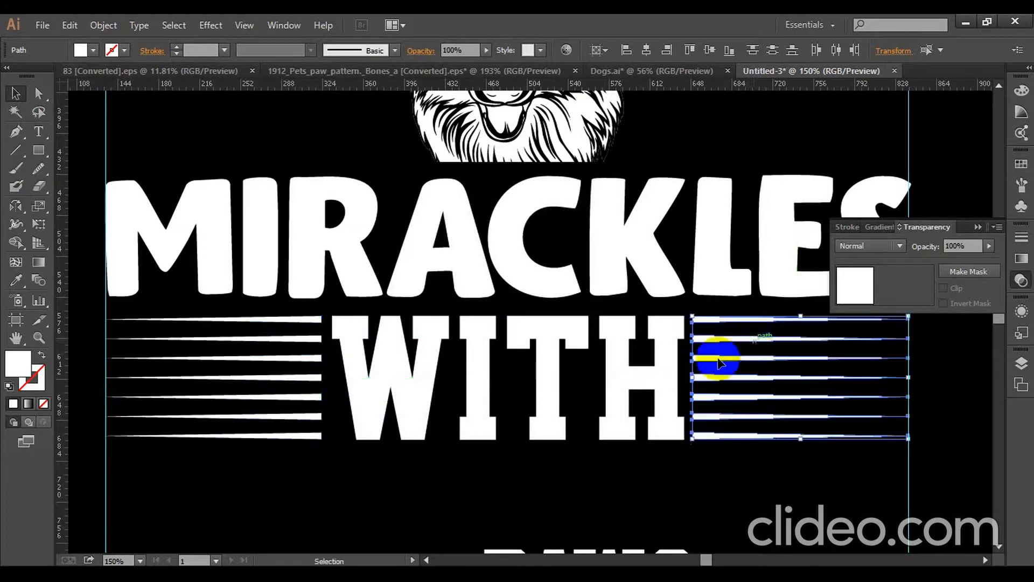
left_click(737, 493)
- Group the tapered lines on each side of WITH into their own separate group
left_click(553, 366)
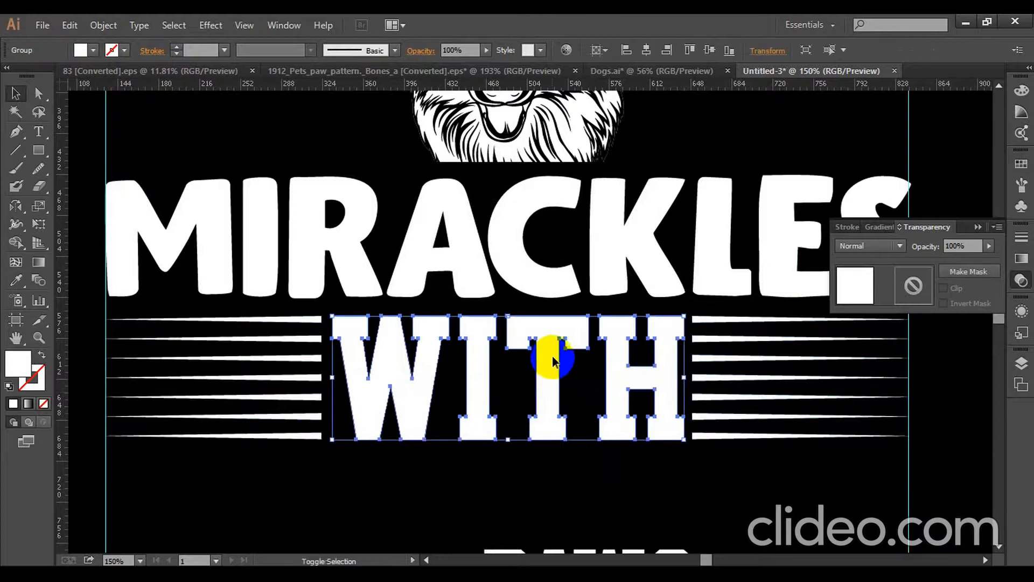
left_click(267, 397)
left_click_drag(269, 470, 222, 318)
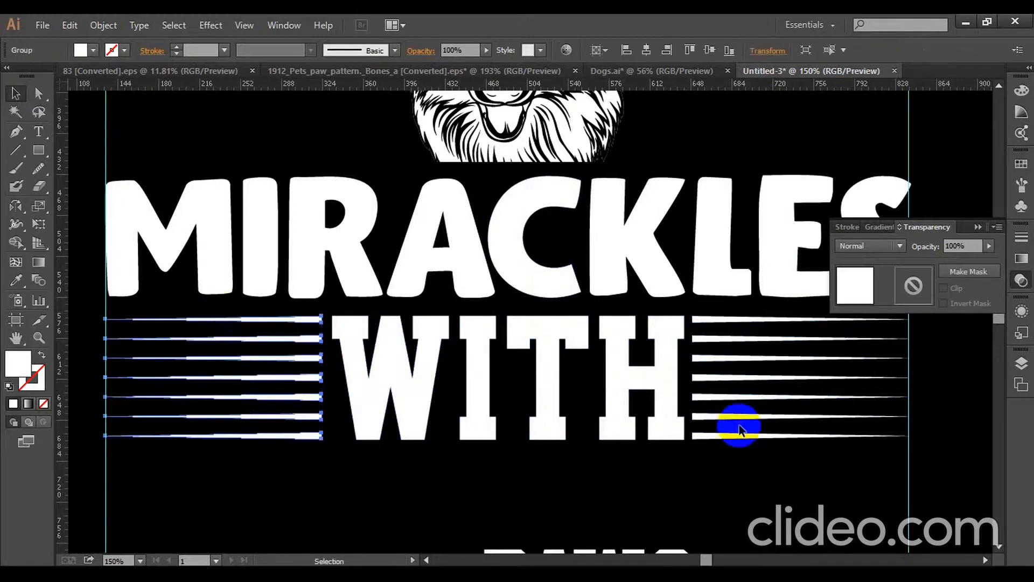
left_click_drag(763, 465, 724, 319)
key("ctrl")
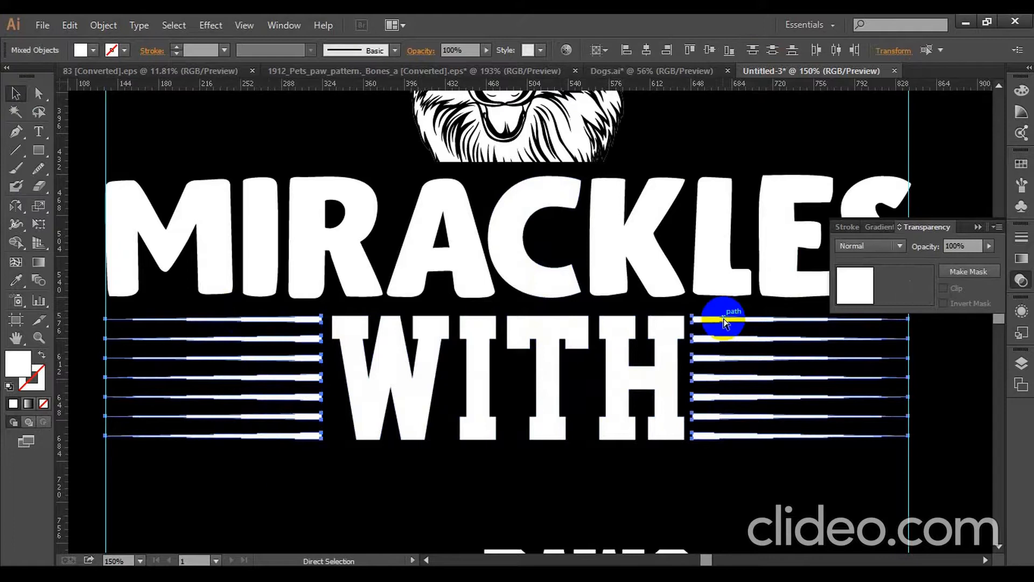
left_click_drag(777, 463, 730, 327)
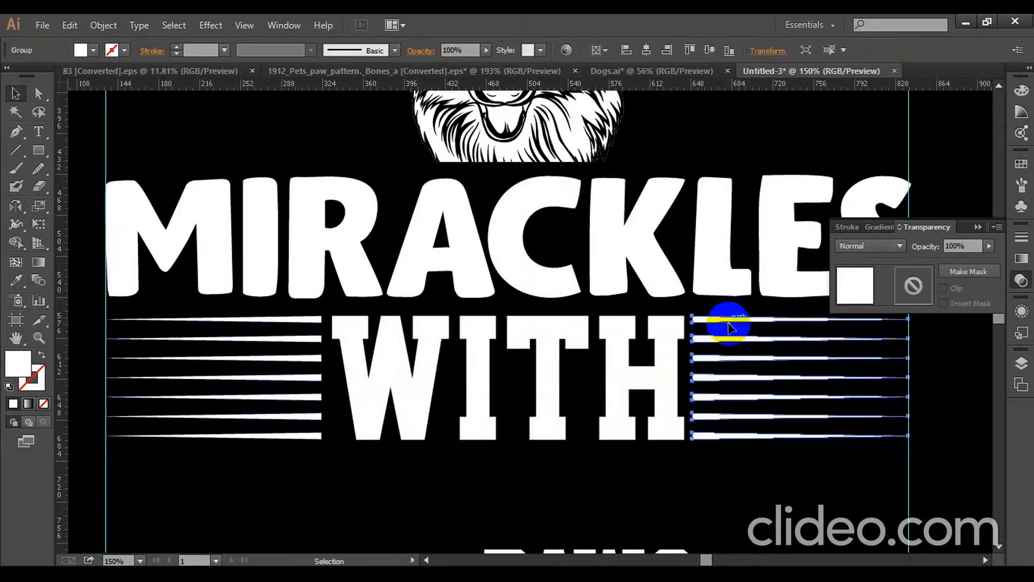
- Distribute the two line groups and WITH evenly in the horizontal direction, using WITH as the key object
left_click(298, 365)
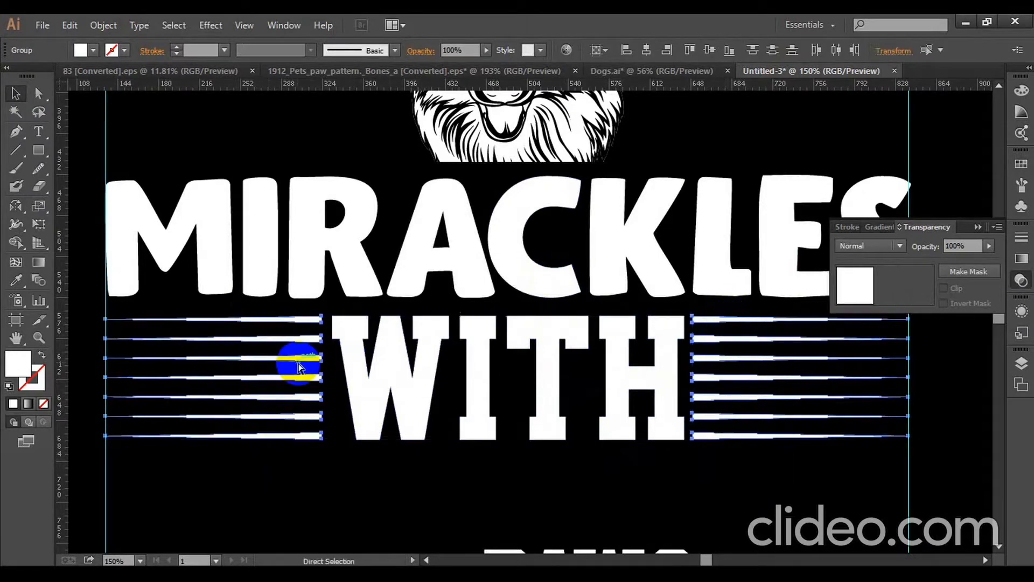
left_click(390, 376)
left_click(395, 356)
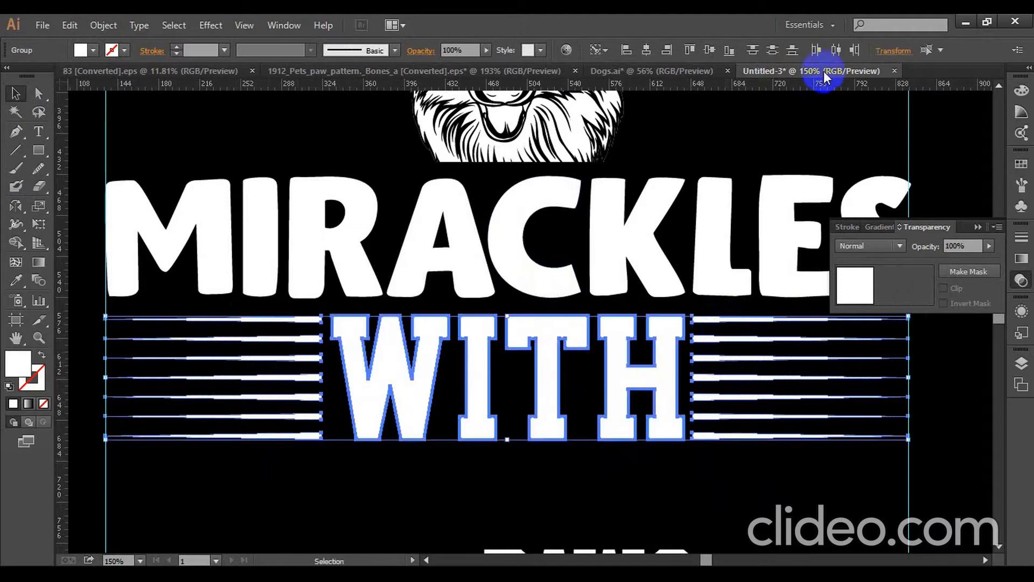
left_click(955, 371)
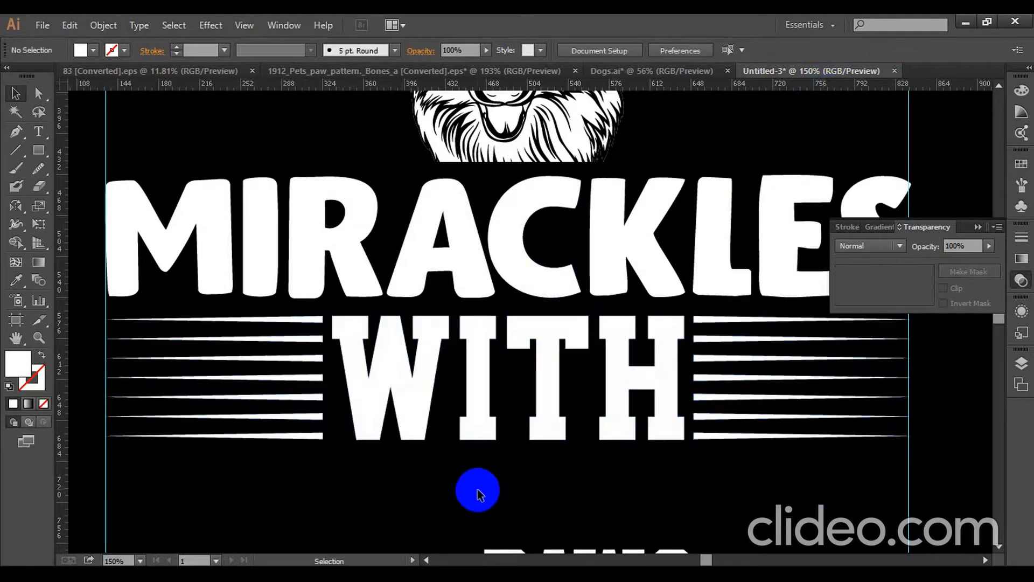
- Move PAWS to the first vertical guide and scale it proportionally to span the full width between both guides
key("ctrl+minus")
left_click_drag(491, 504, 244, 450)
left_click_drag(382, 453, 765, 458)
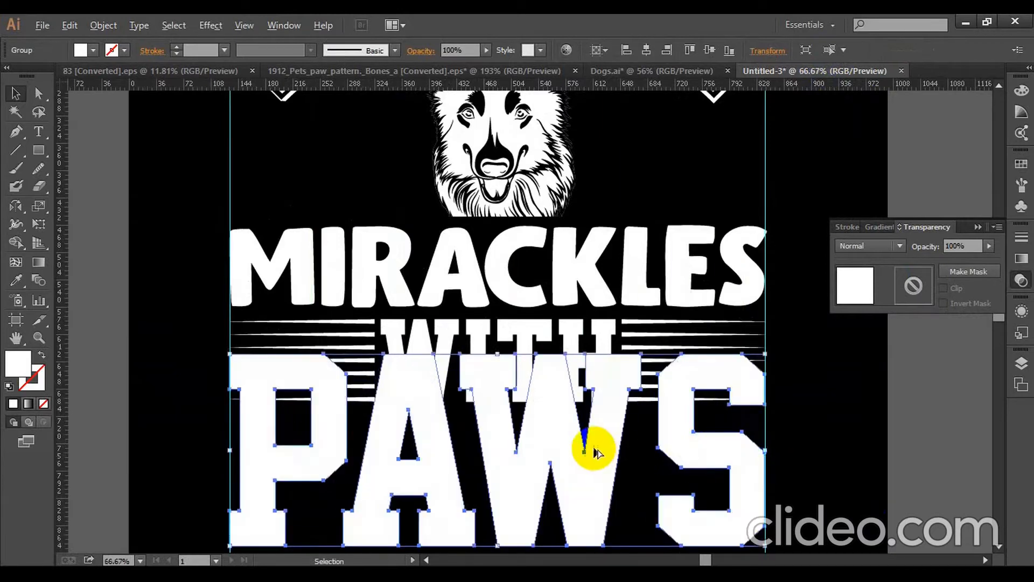
- Move PAWS straight down below WITH and nudge it lower until a small gap separates the two words
key("ctrl+minus")
scroll(593, 447, "down", 3)
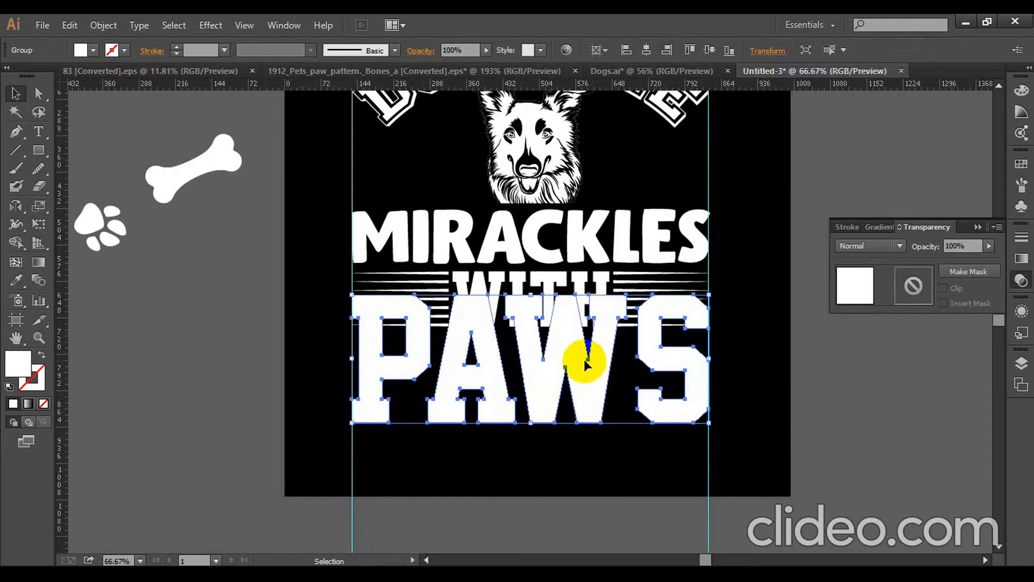
left_click_drag(584, 360, 585, 395)
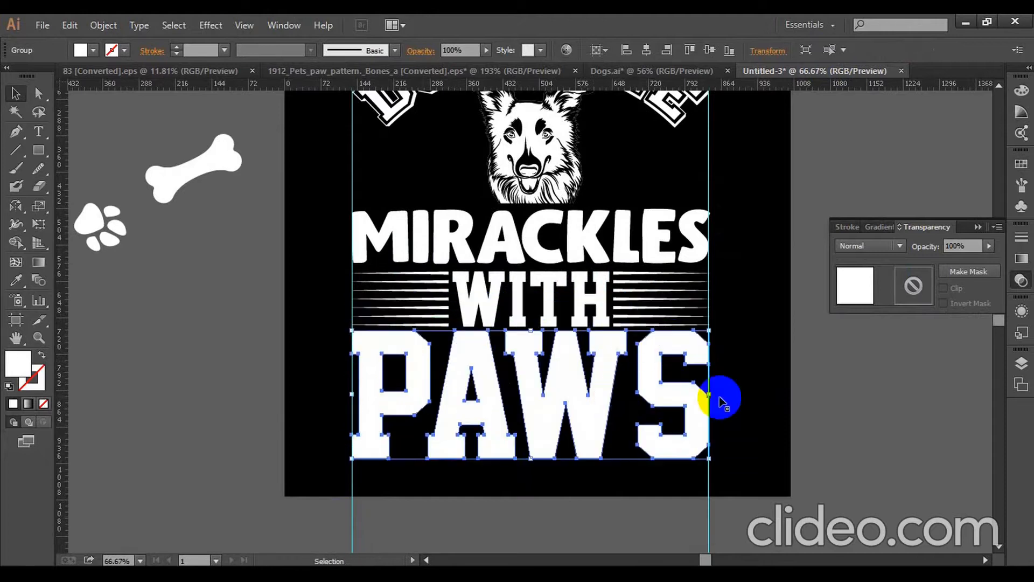
key("Down")
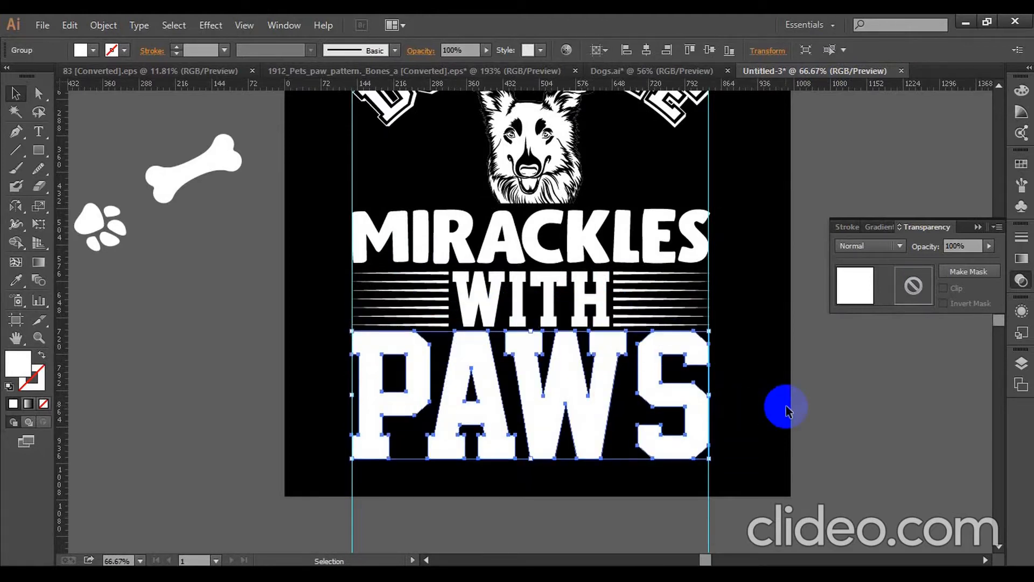
key("Down")
key("Down")
left_click(729, 413)
left_click(539, 424)
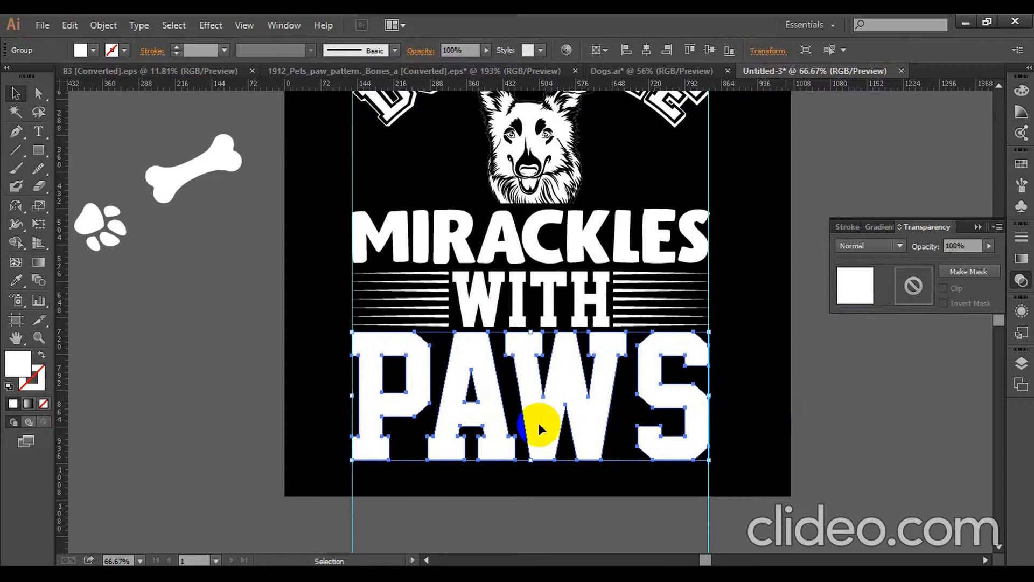
key("Down")
key("Down")
left_click(769, 429)
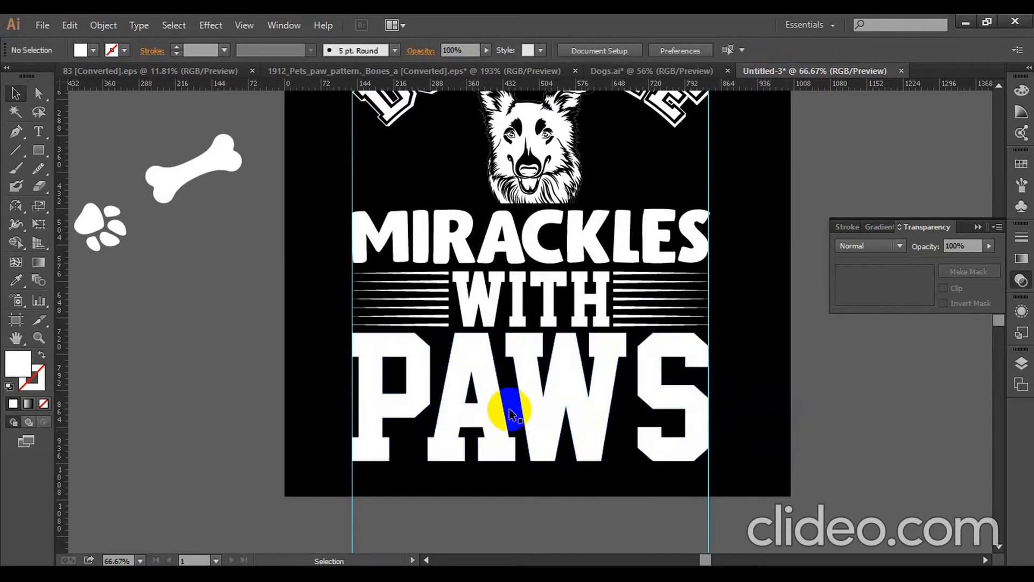
left_click(539, 387)
key("Down")
key("Down")
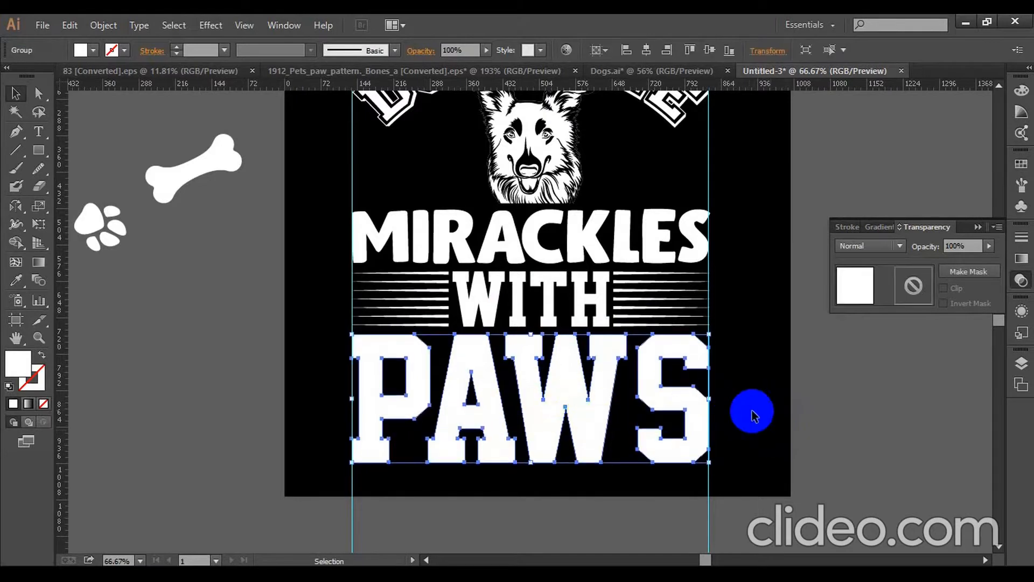
left_click(739, 414)
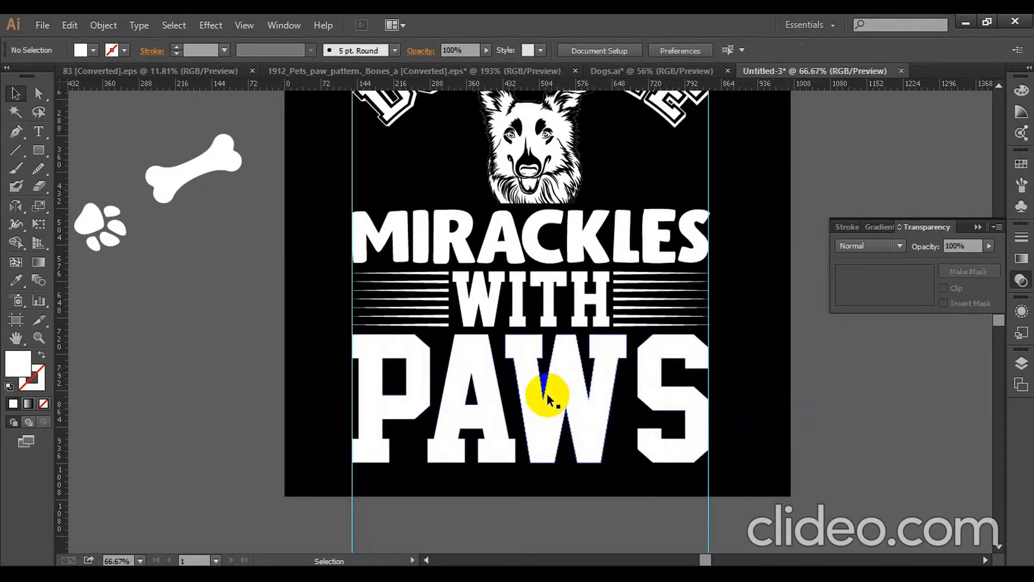
- Rotate the paw upright and place it on the artboard between the start of DOGS ARE and the dog head
scroll(547, 392, "up", 3)
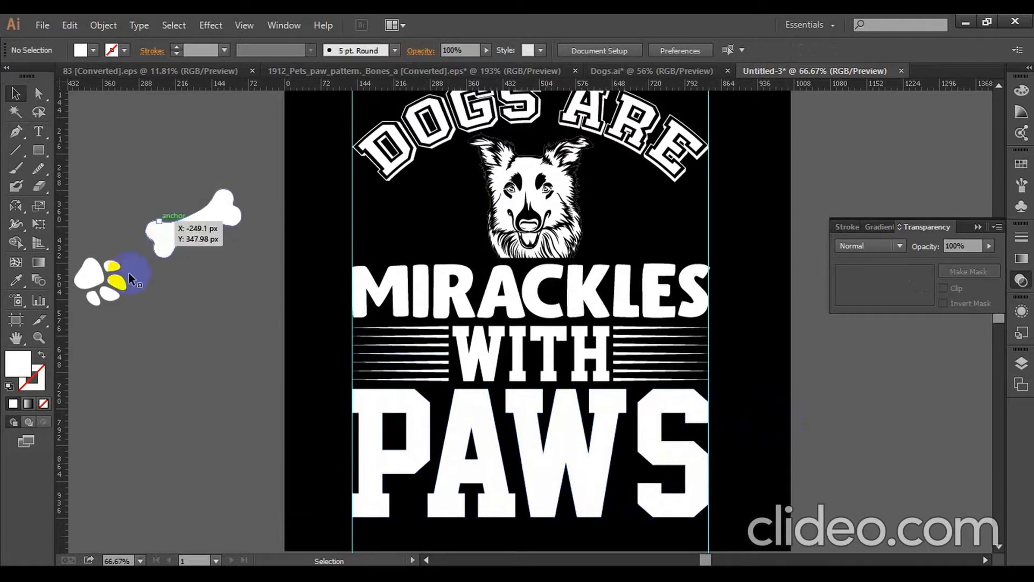
left_click(129, 273)
left_click_drag(135, 286, 85, 230)
left_click_drag(113, 299, 450, 238)
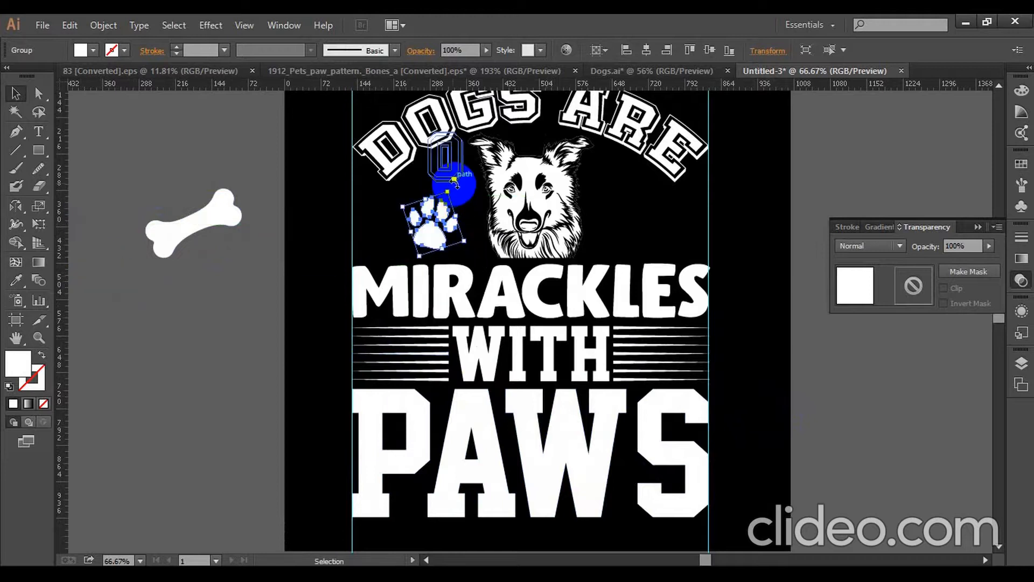
left_click_drag(454, 184, 446, 181)
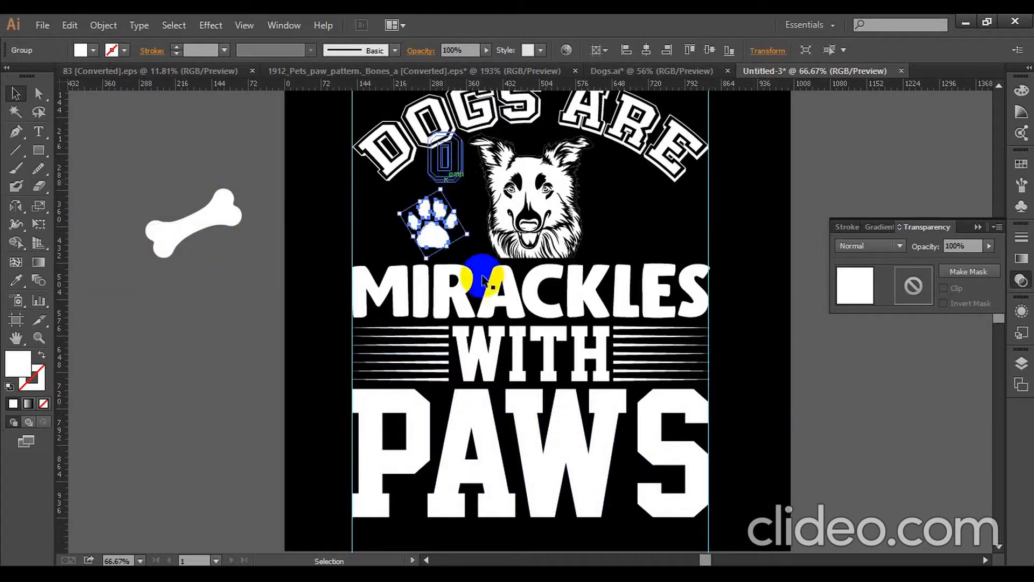
left_click(389, 249)
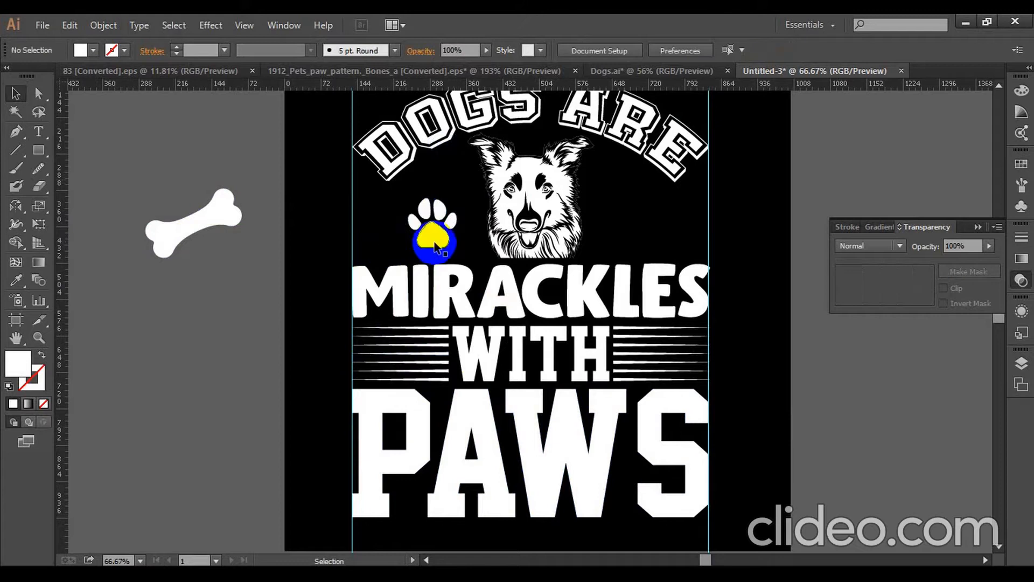
left_click_drag(436, 237, 441, 232)
- Expand the appearance of the arched DOGS ARE text
left_click(442, 139)
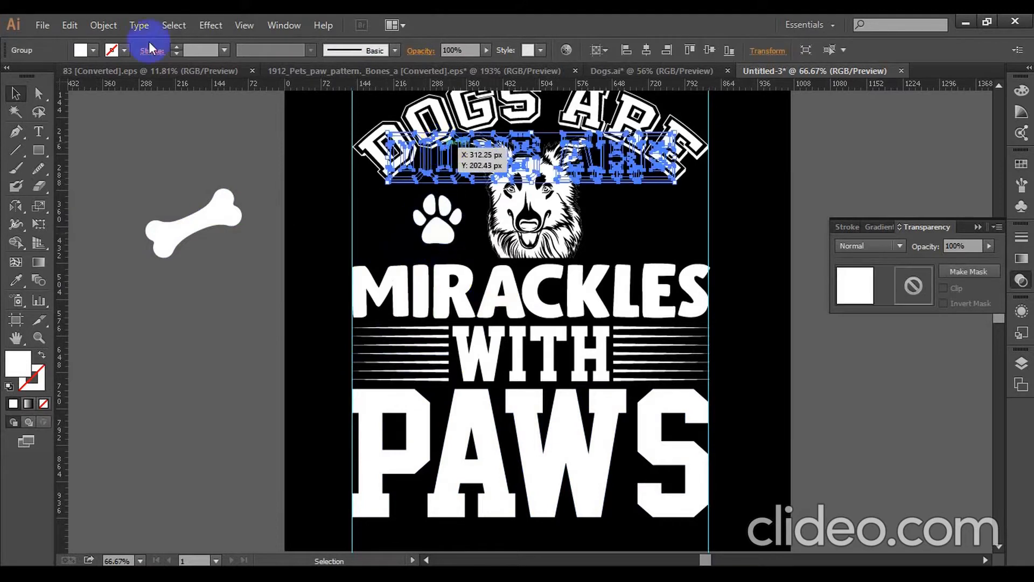
left_click(121, 25)
left_click(171, 202)
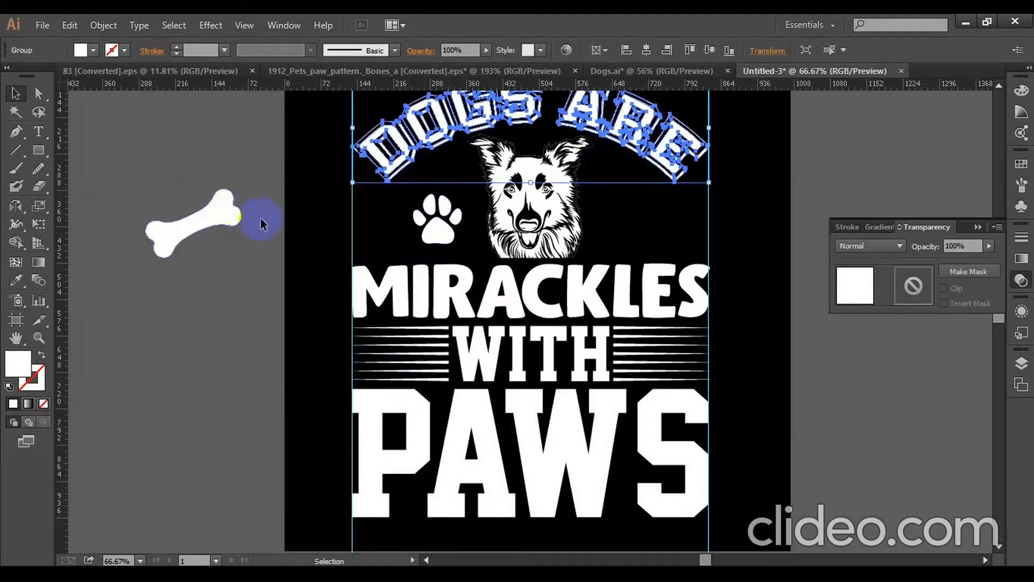
- Enlarge the paw proportionally and reposition it in the space beside the dog head under the arched text
left_click(415, 237)
left_click_drag(416, 238, 447, 187)
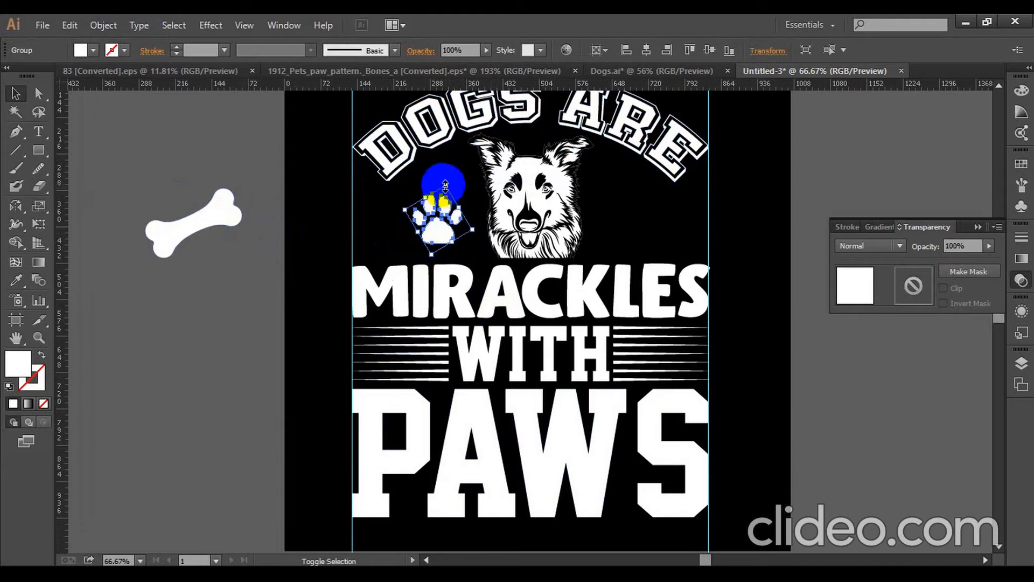
left_click_drag(445, 186, 452, 156)
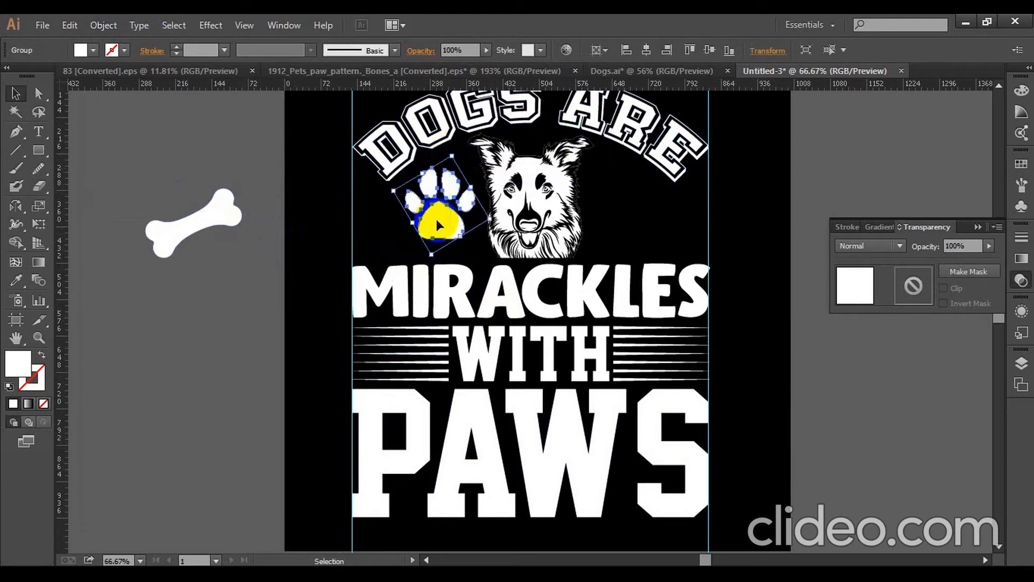
left_click_drag(436, 219, 433, 224)
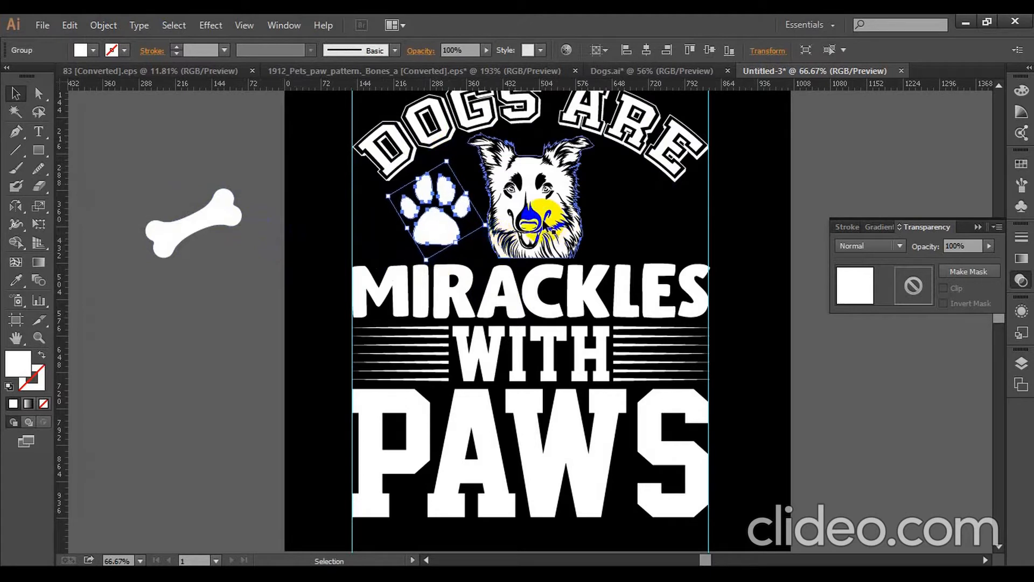
- Align the paw's vertical centre with the dog head and shift the paw slightly down
left_click(536, 215, "shift")
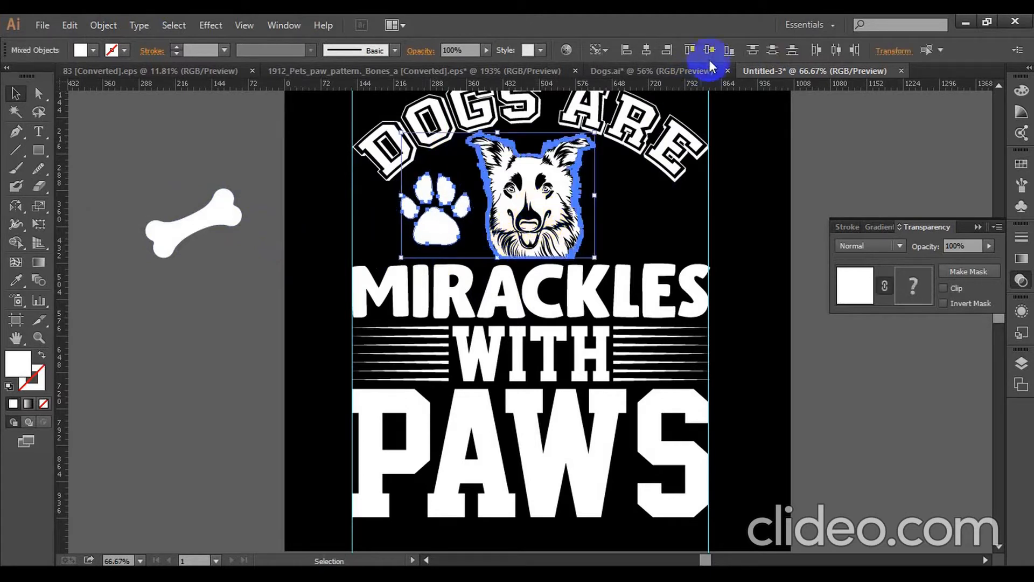
left_click(748, 216)
left_click(453, 213)
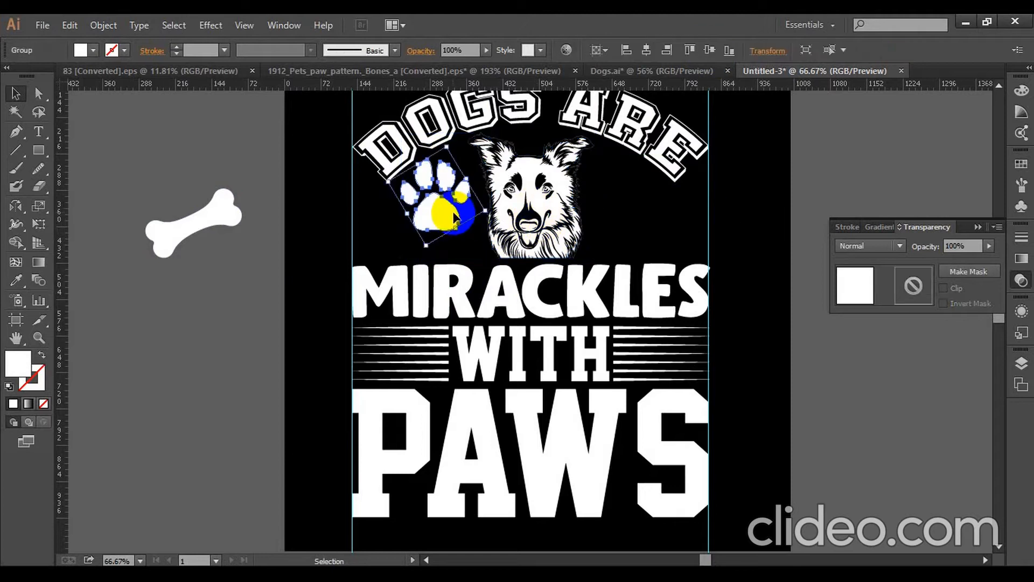
key("Down")
key("Down")
key("Down")
key("Down")
key("Down")
key("Down")
key("Down")
key("Down")
key("Down")
key("Down")
key("Down")
key("Down")
key("Down")
key("Down")
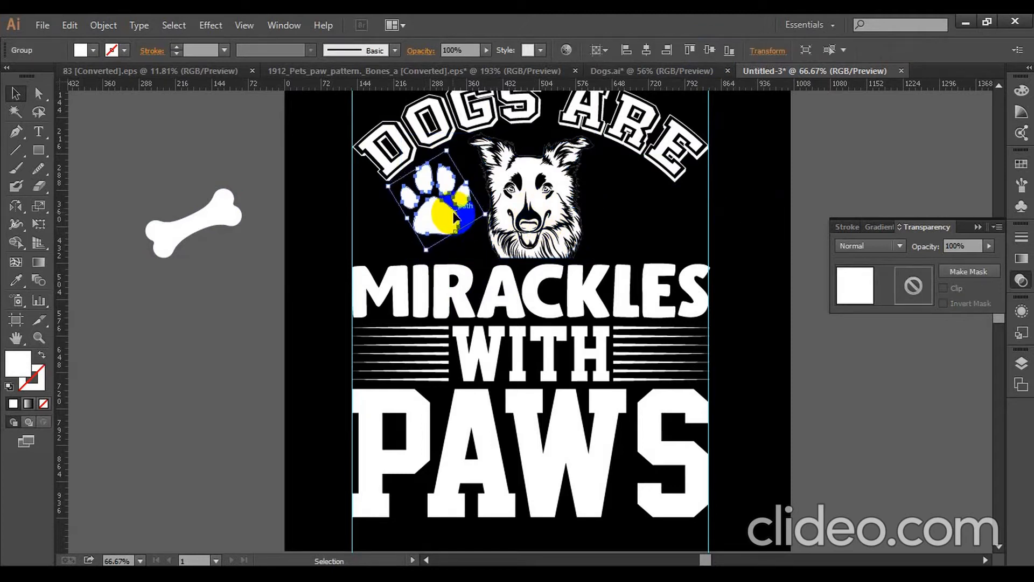
left_click_drag(454, 215, 456, 218)
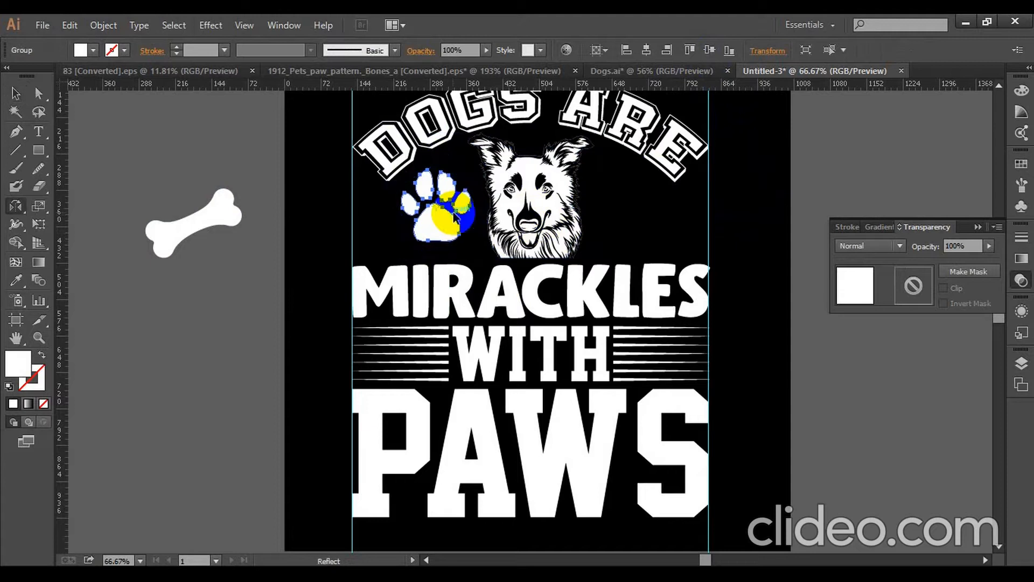
- Reflect a copy of the paw across the vertical axis and place it on the opposite side of the dog head
left_click(445, 312, "alt")
left_click(441, 399)
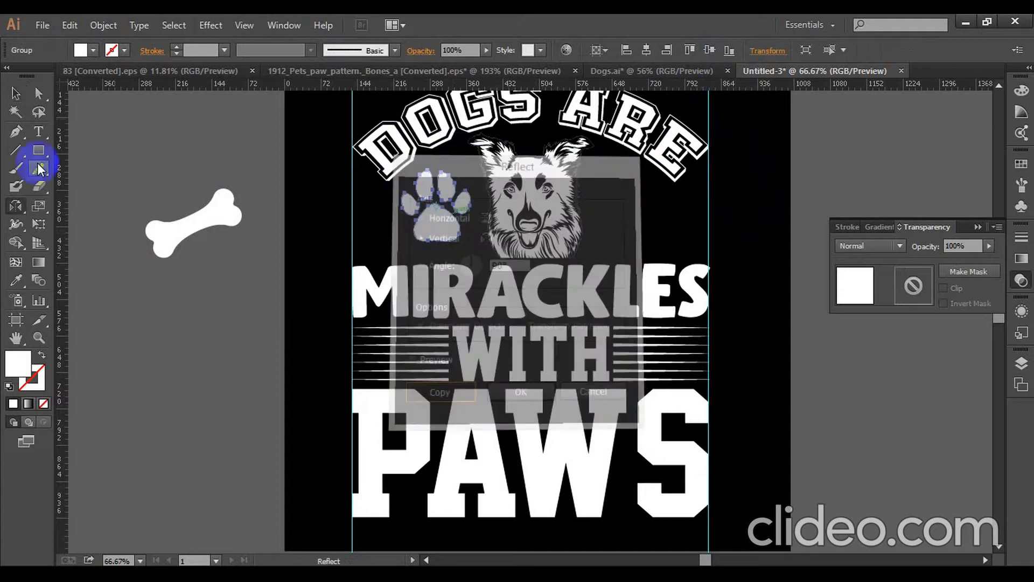
left_click(16, 94)
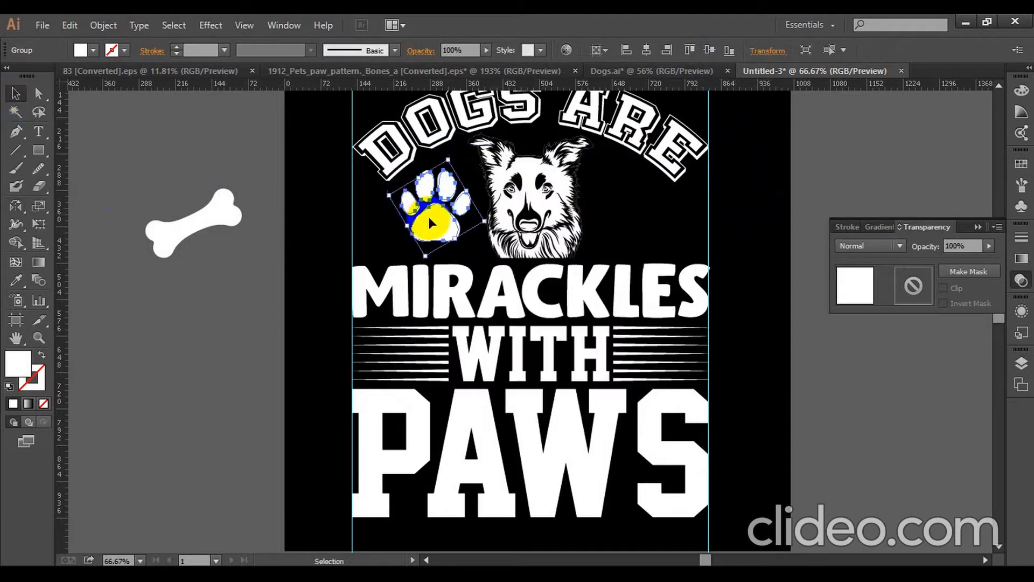
left_click_drag(429, 223, 631, 223)
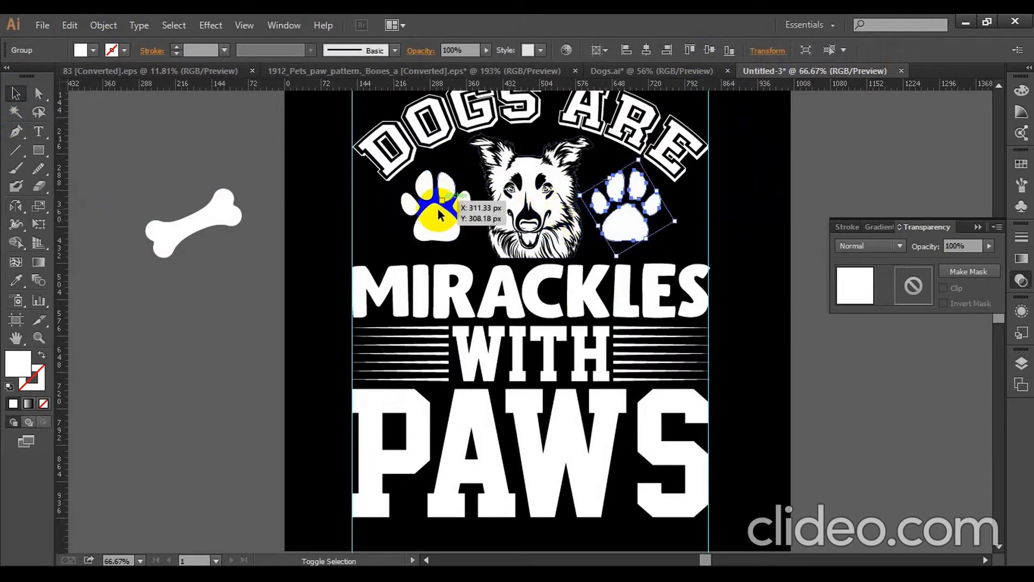
- Distribute the two paws and the dog head evenly by their horizontal centres
left_click(454, 211, "shift")
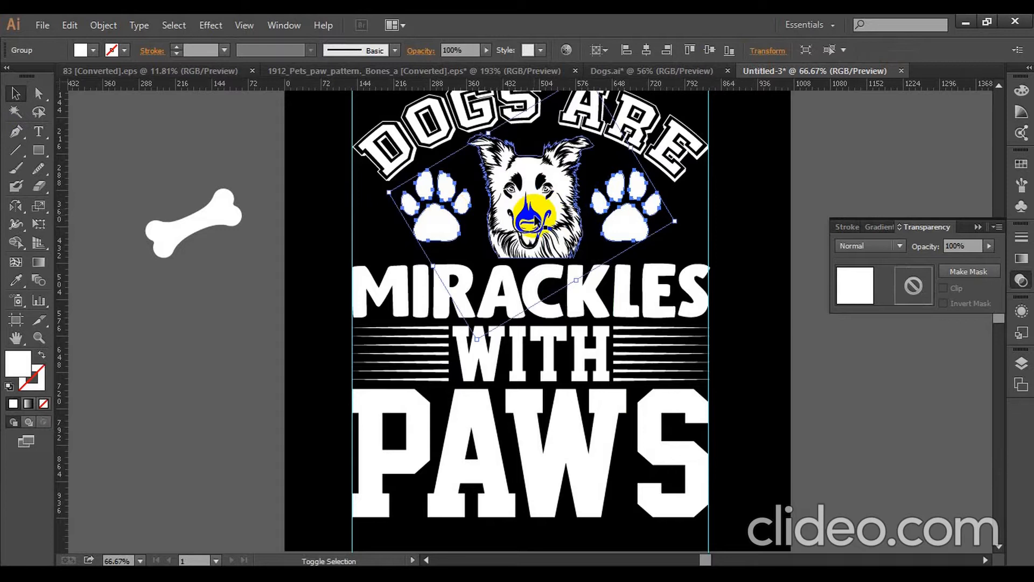
left_click(536, 222, "shift")
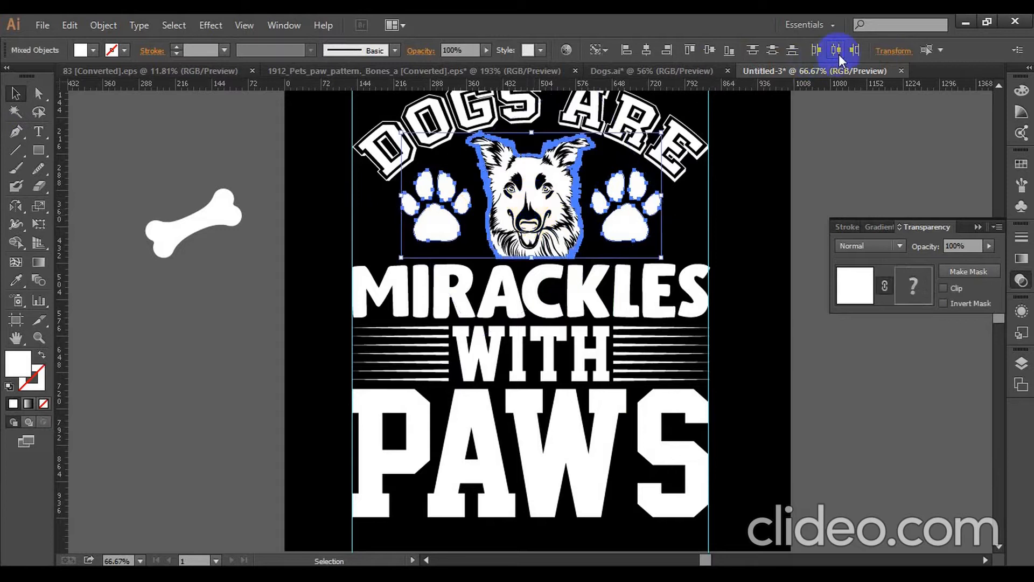
left_click(654, 224)
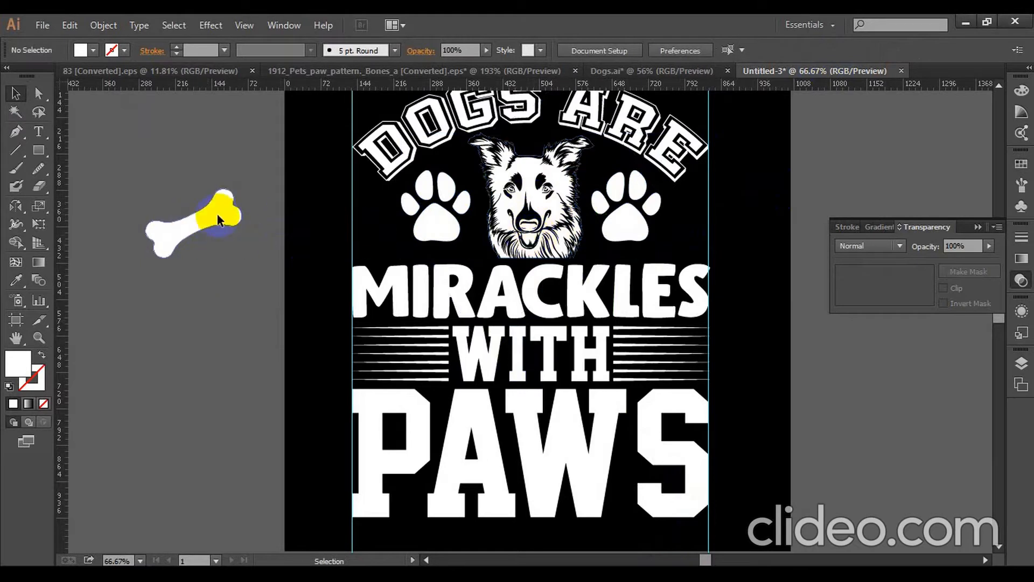
- Move the bone onto the dog's mouth and rotate it until it lies level
left_click_drag(218, 215, 540, 231)
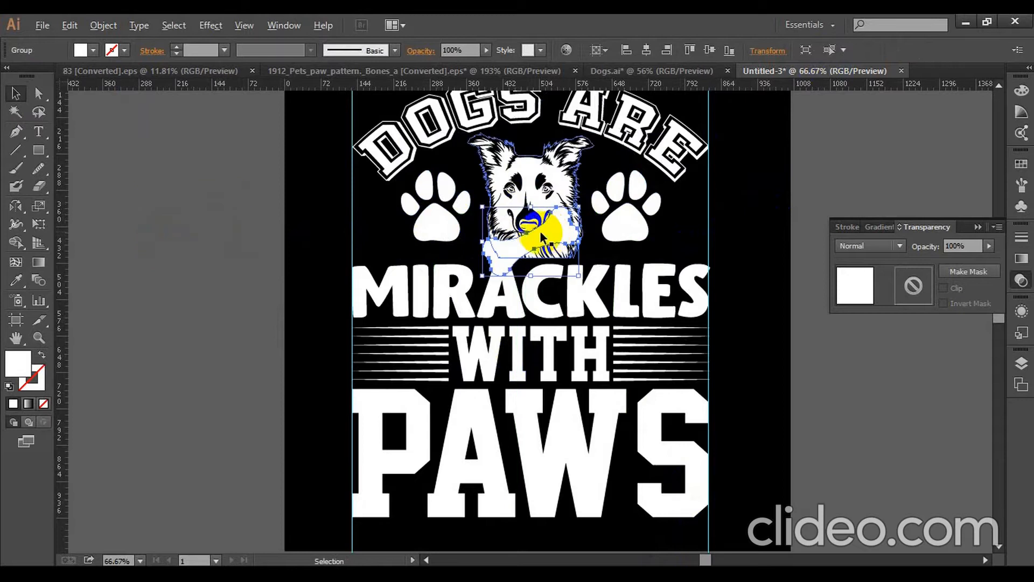
key("ctrl+plus")
key("ctrl+plus")
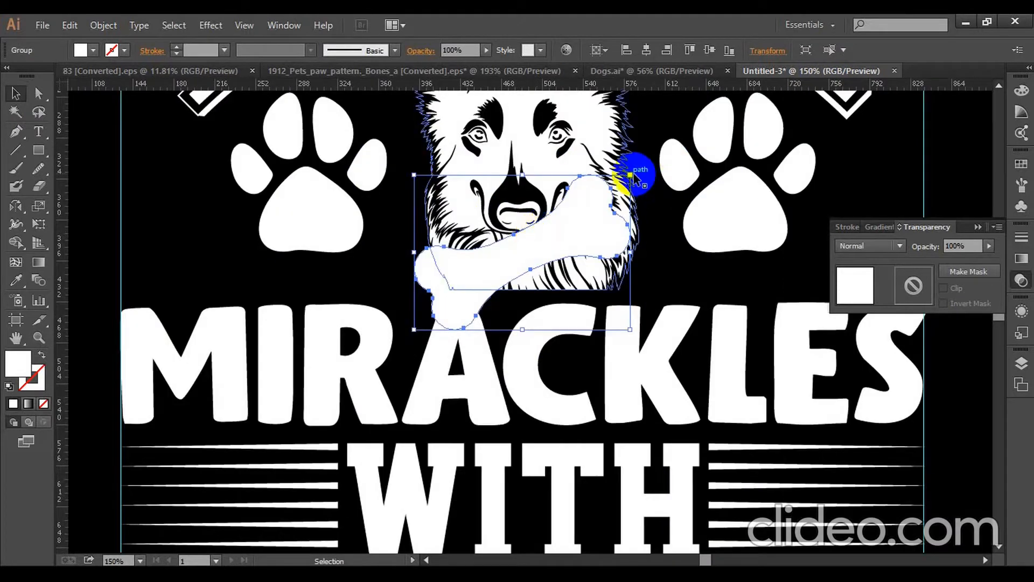
left_click_drag(638, 172, 673, 220)
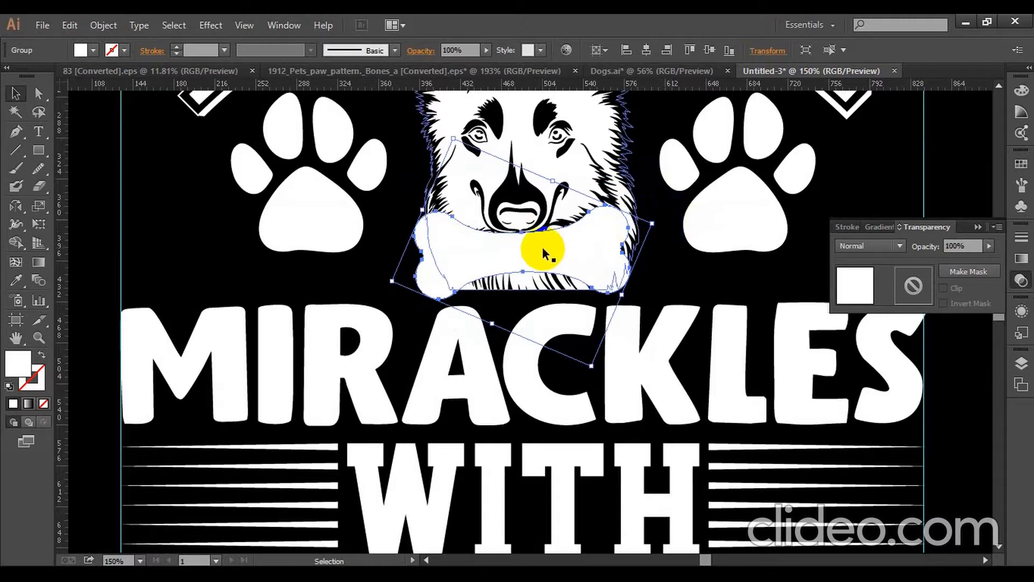
- Nudge the bone slightly up and to the right so it sits centred under the dog's nose
key("Right")
key("Up")
key("Up")
key("Up")
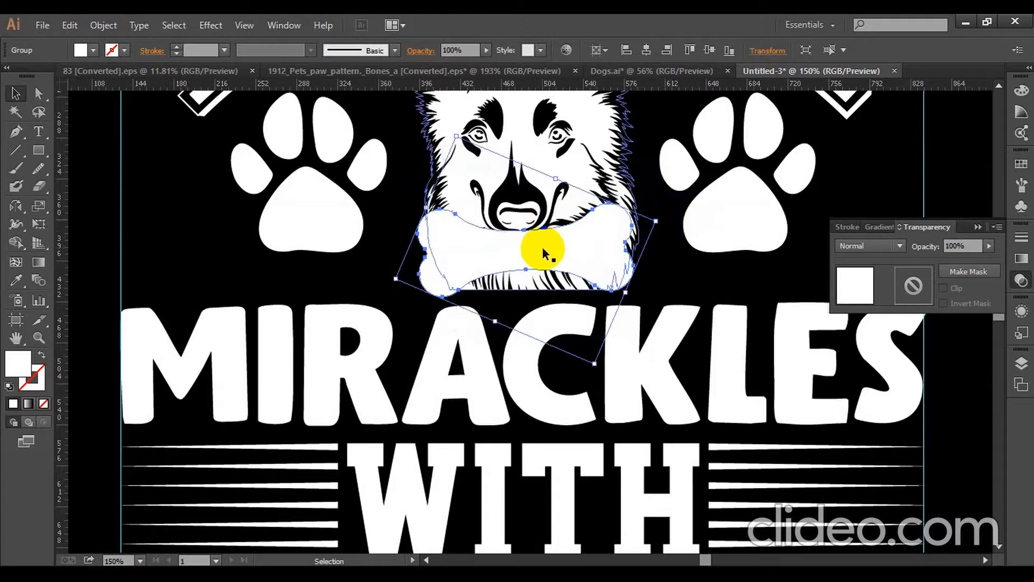
key("Left")
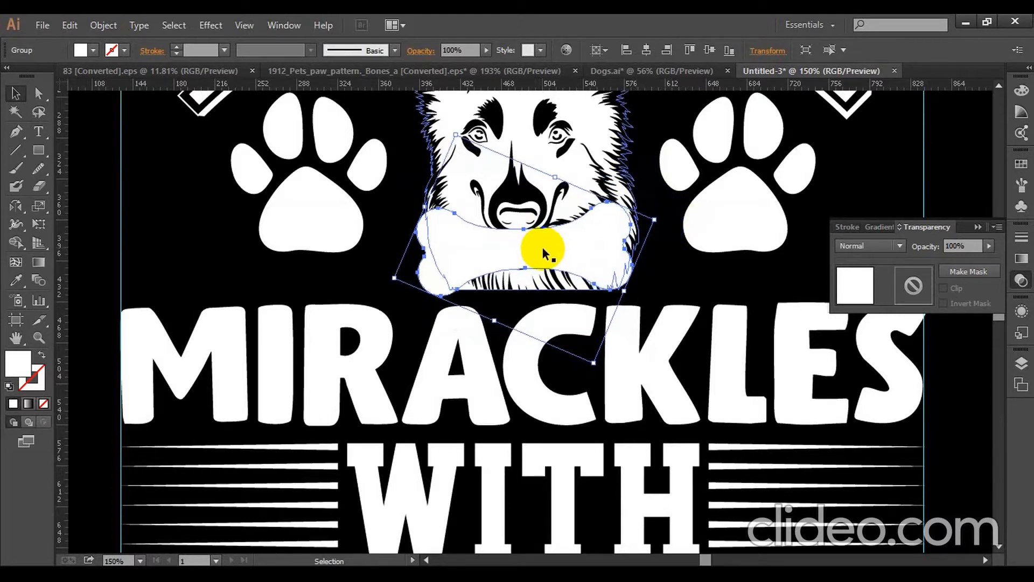
key("Up")
key("Right")
key("Right")
key("Right")
key("Right")
key("Right")
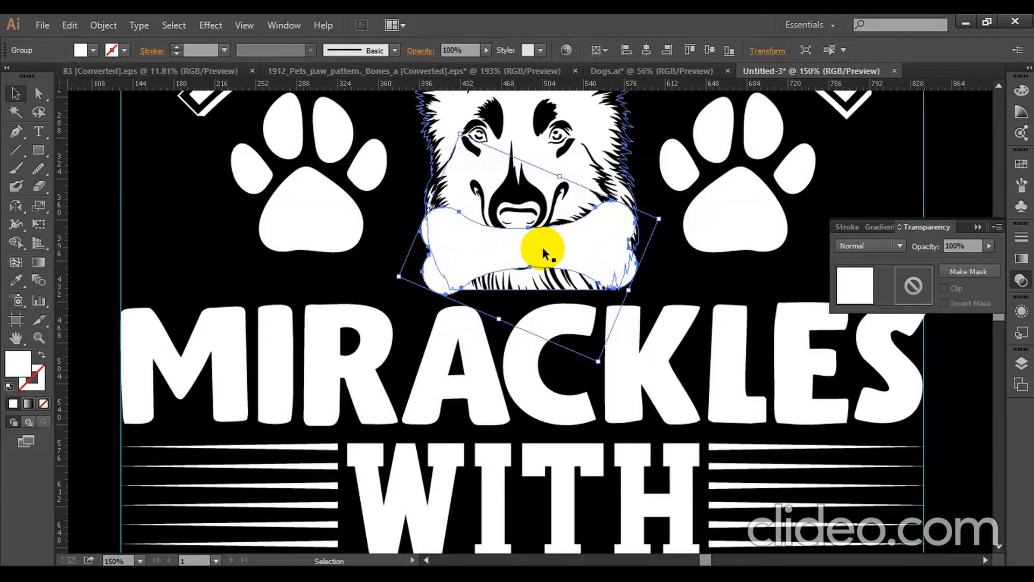
left_click(642, 53)
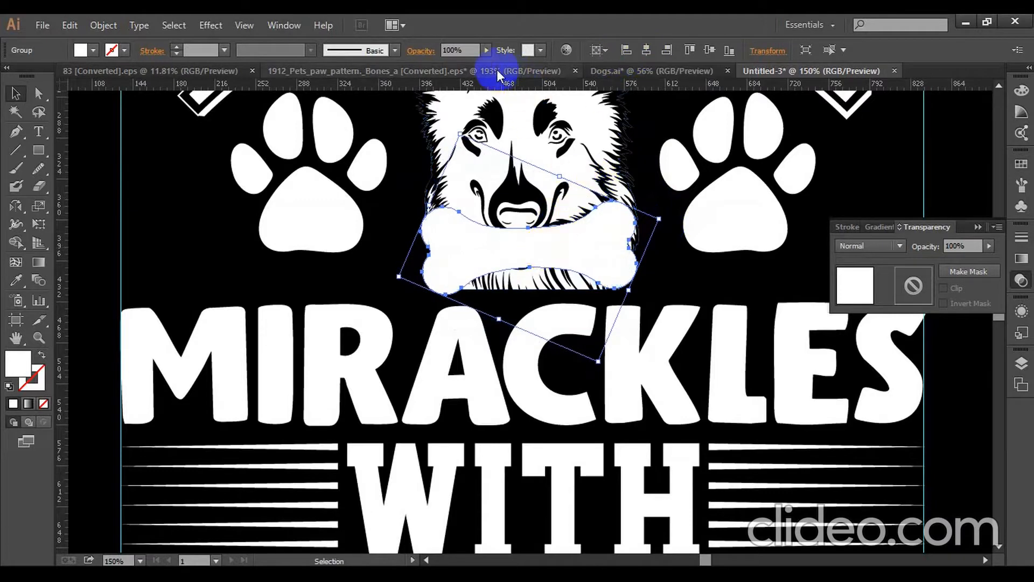
- Lower the bone's opacity to 58% and erase its upper edge along the dog's nose and mouth line
left_click_drag(474, 62, 460, 63)
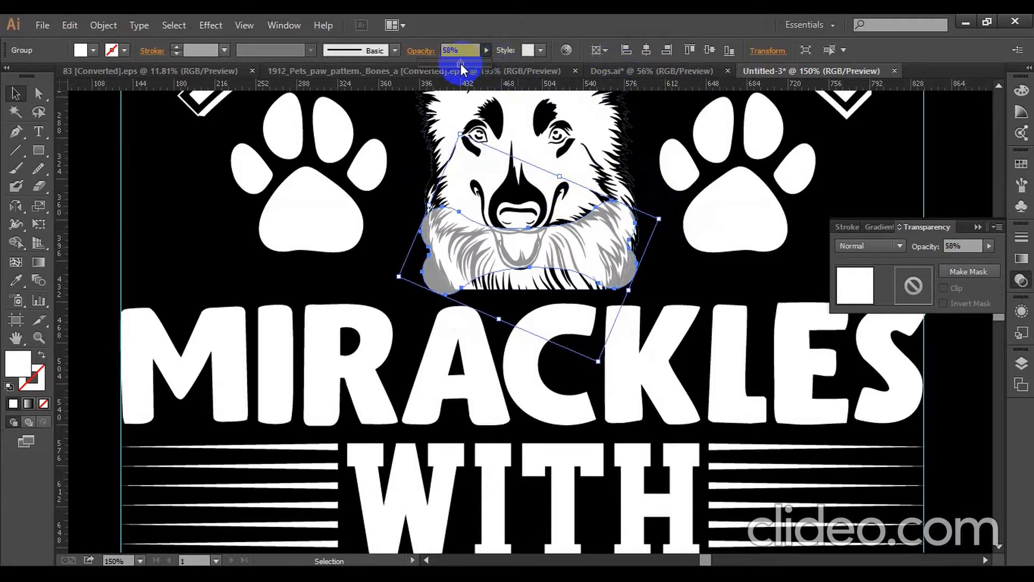
scroll(527, 198, "up", 1, "alt")
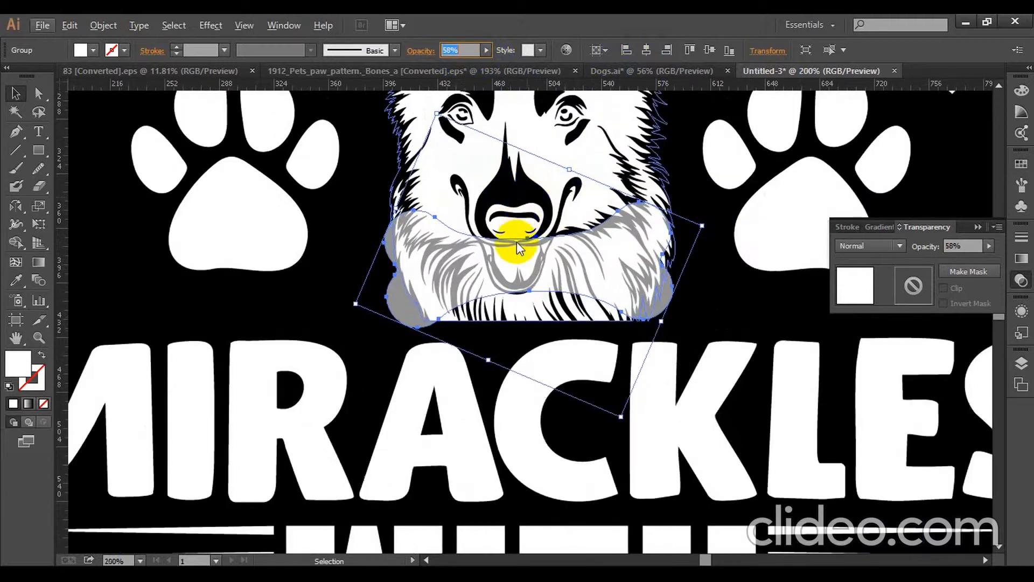
scroll(516, 241, "up", 1, "alt")
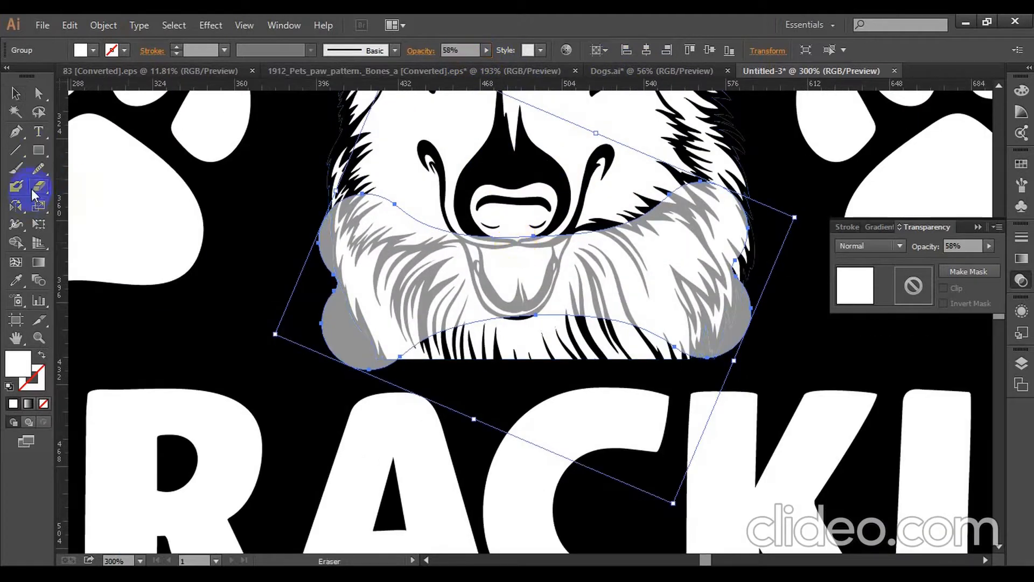
scroll(470, 221, "up", 1, "alt")
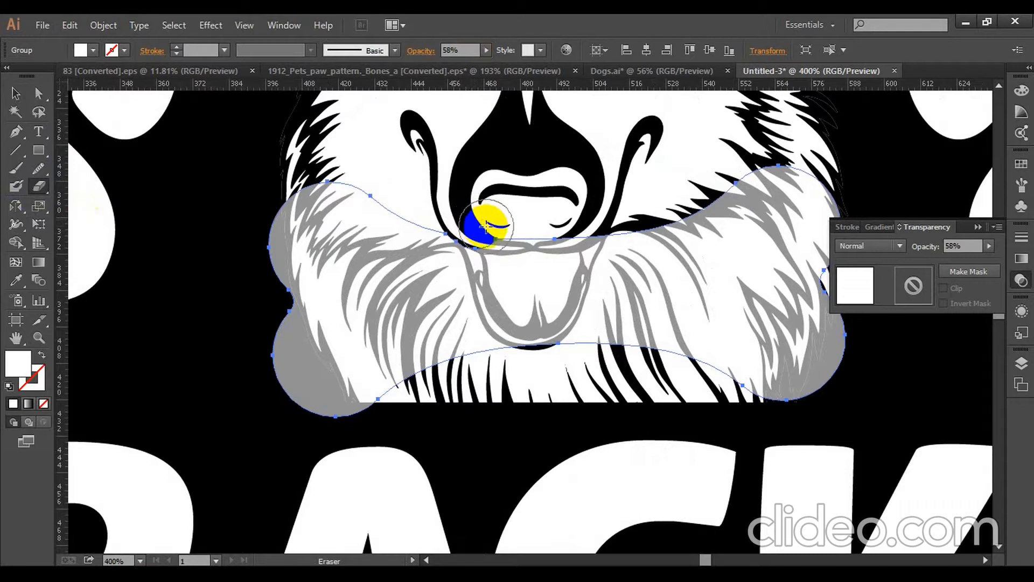
left_click_drag(486, 225, 501, 226)
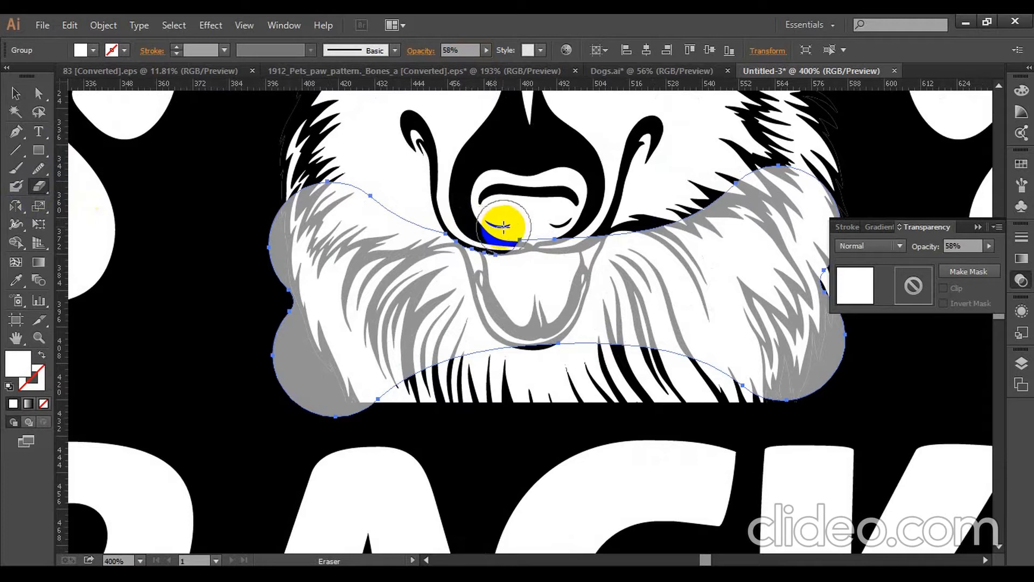
mouse_move(499, 226)
left_mouse_down()
mouse_move(589, 218)
mouse_move(491, 207)
mouse_move(469, 215)
mouse_move(492, 203)
mouse_move(519, 208)
left_mouse_up()
left_click(23, 95)
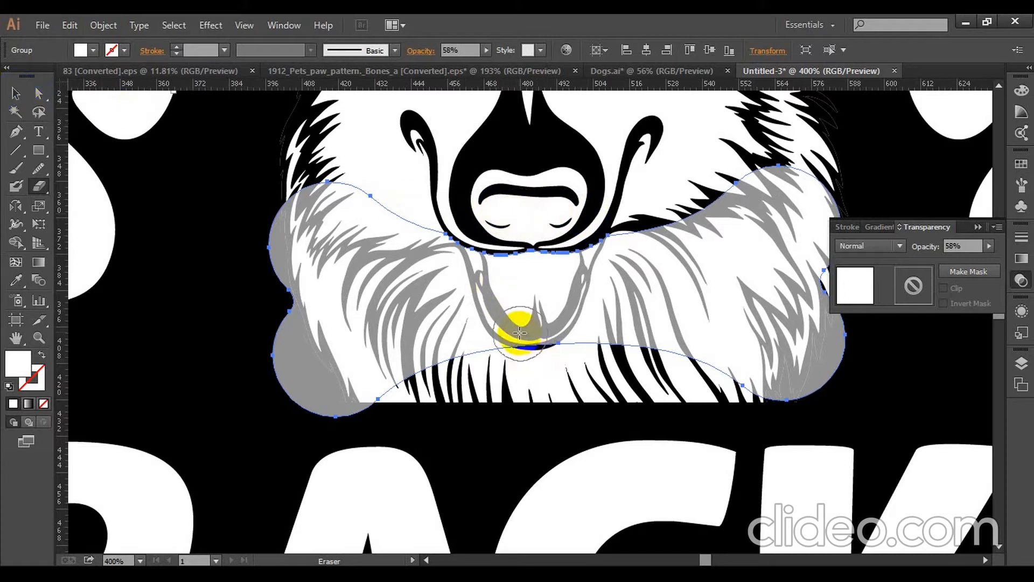
- Restore the bone's opacity to 100% and clear the selection
left_click(16, 93)
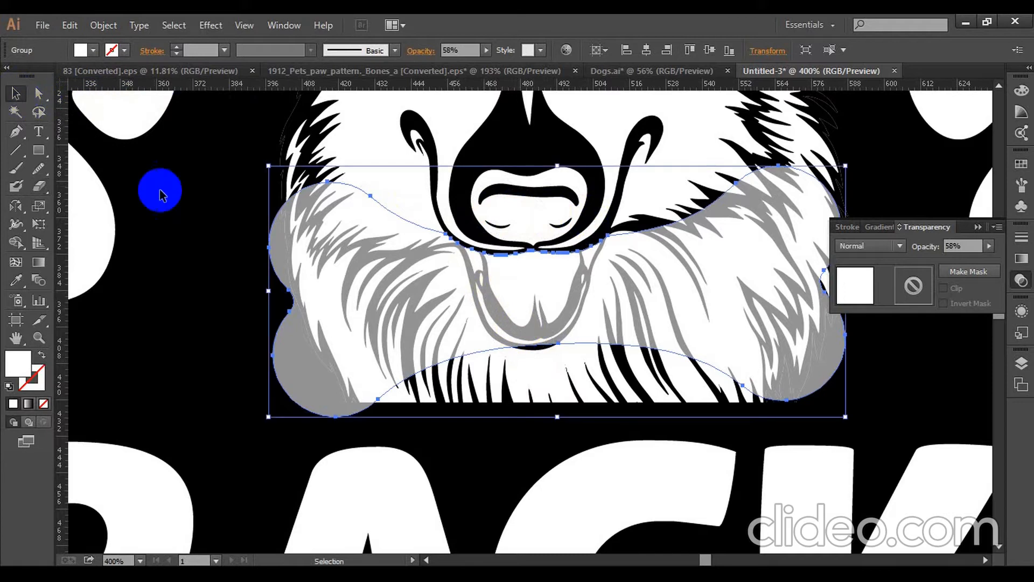
left_click(204, 219)
left_click(292, 273)
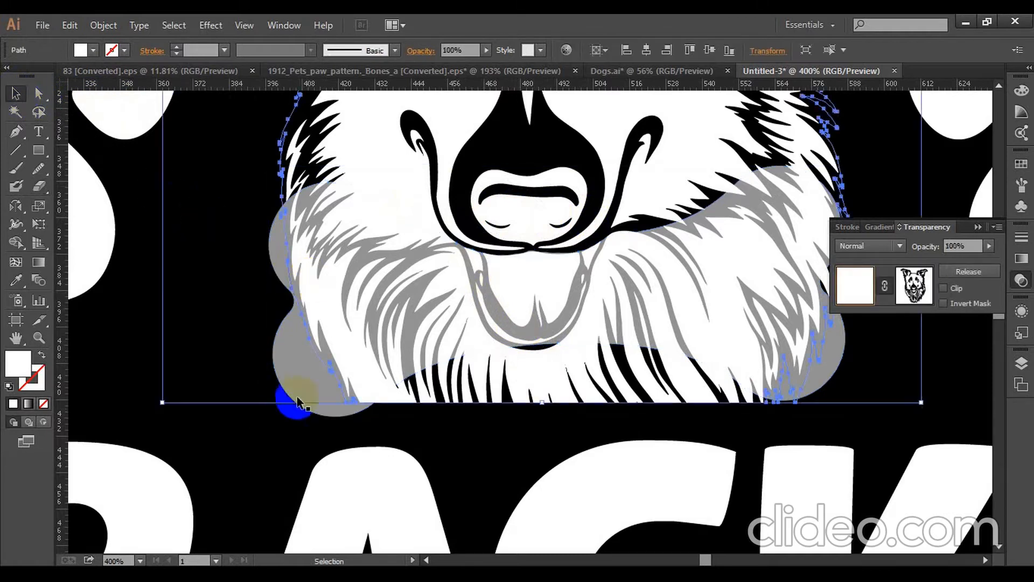
left_click_drag(479, 48, 509, 70)
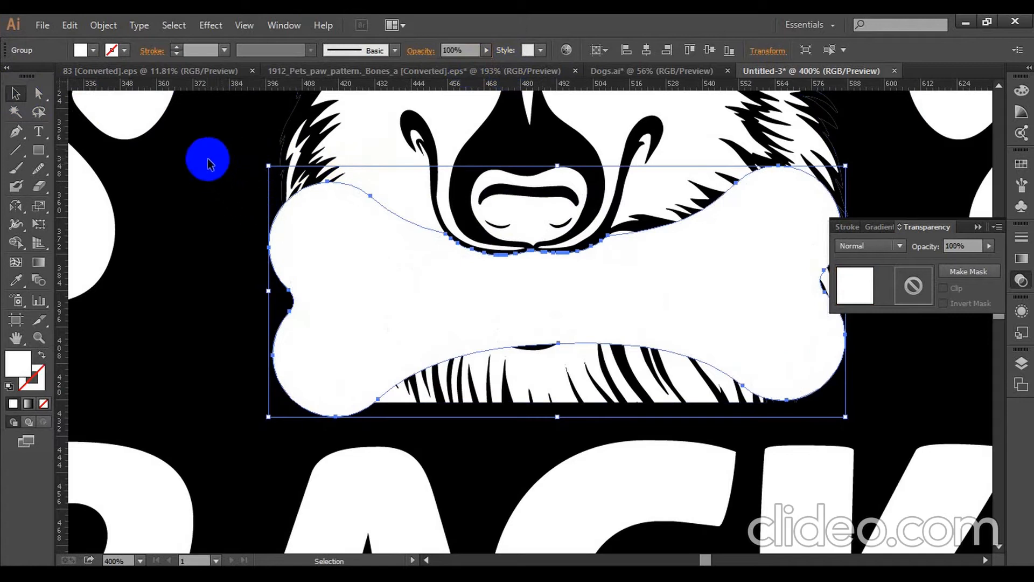
left_click(208, 156)
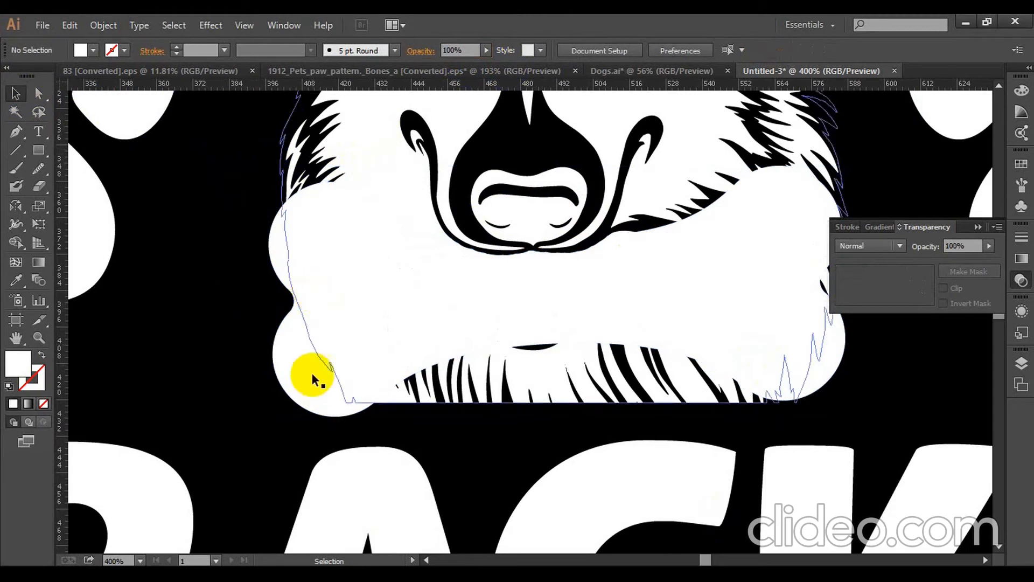
- Create an offset path around the bone with a 2 px offset and miter joins
left_click(301, 401)
left_click(103, 25)
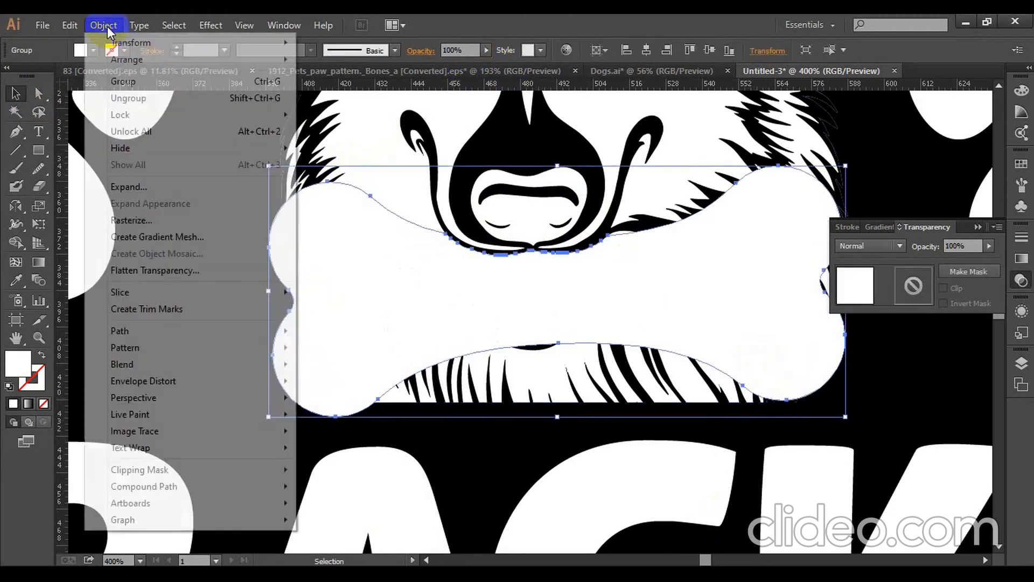
mouse_move(208, 333)
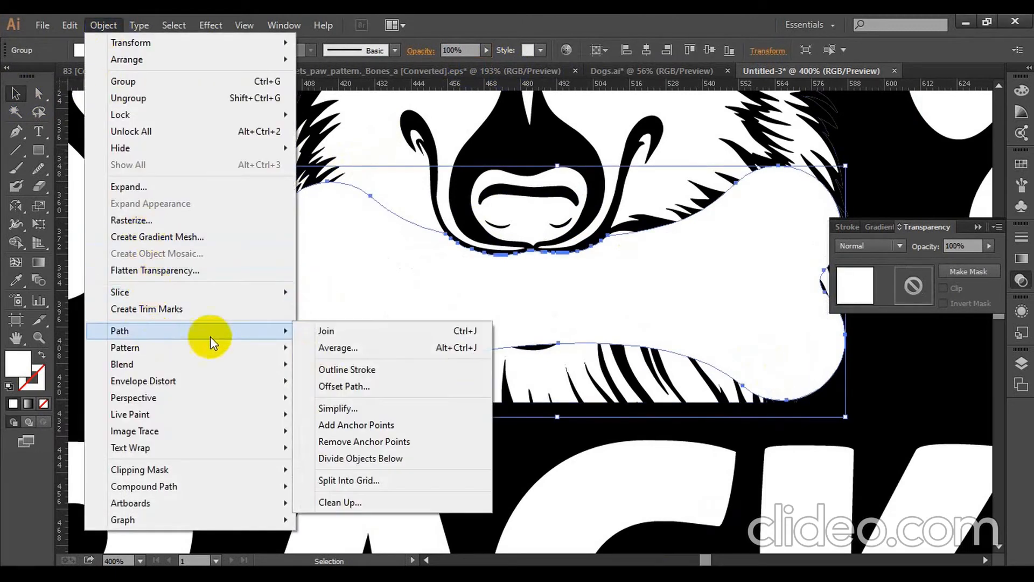
left_click(342, 385)
left_click(720, 334)
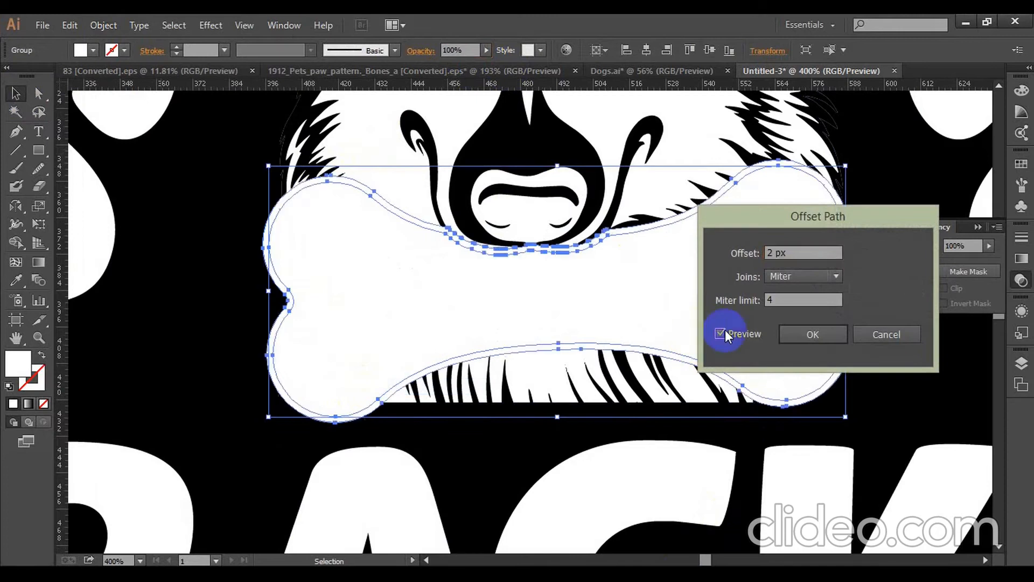
left_click(796, 333)
key("a")
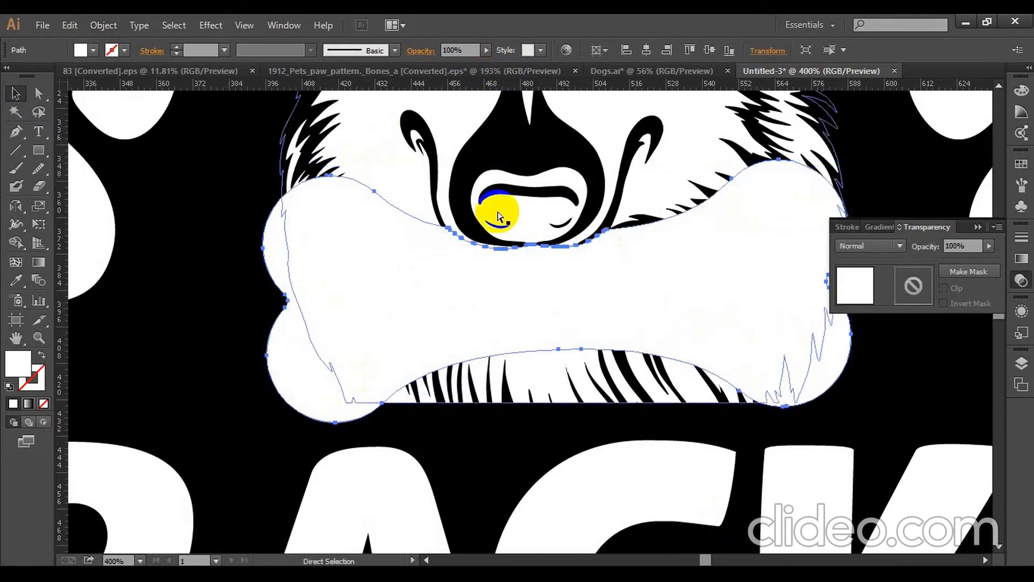
- Move the bone's offset outline in place into the dog head's opacity mask and fill it black
key("ctrl+x")
left_click(383, 150)
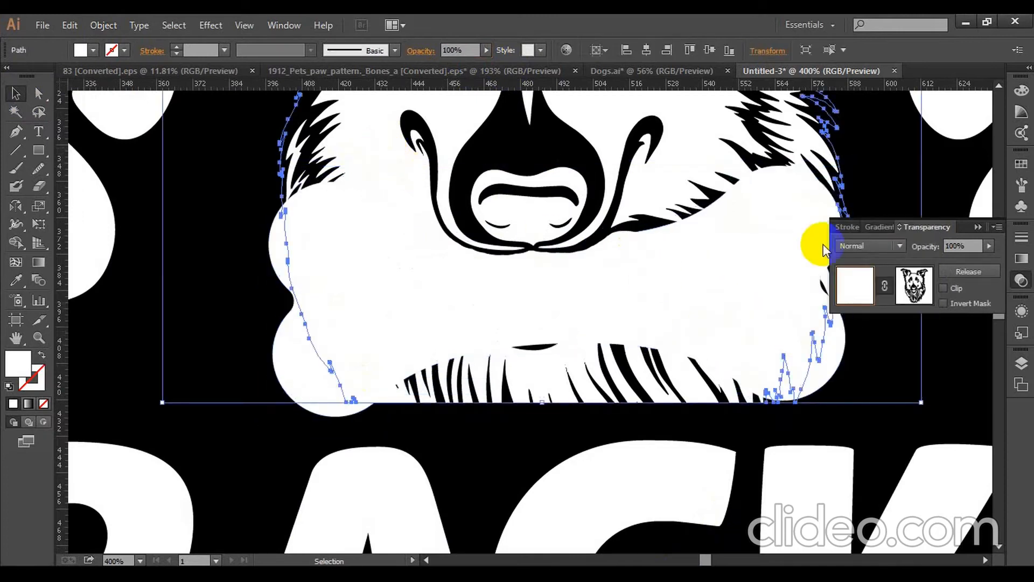
left_click(927, 291)
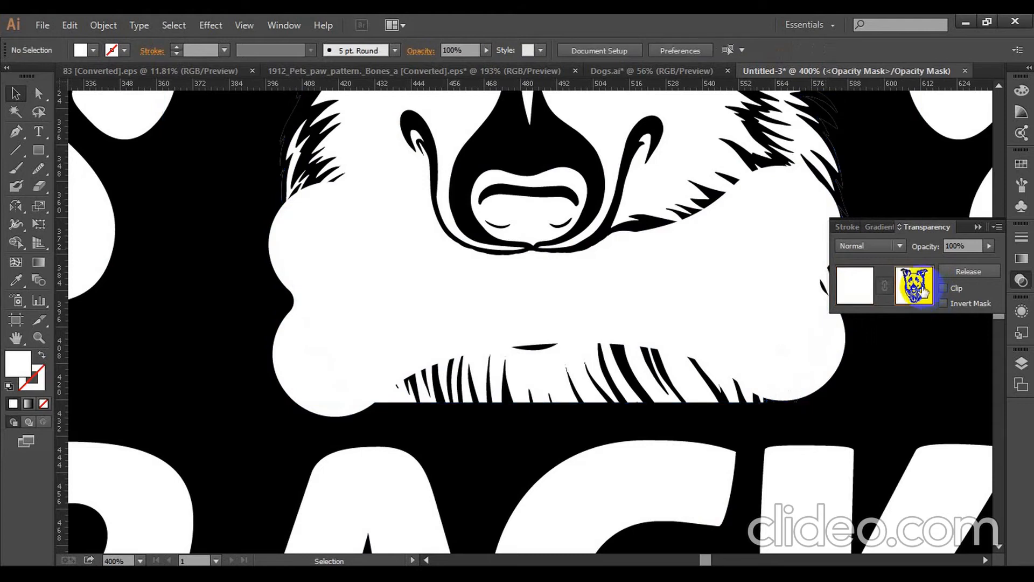
key("ctrl+f")
left_click(16, 280)
left_click(153, 290)
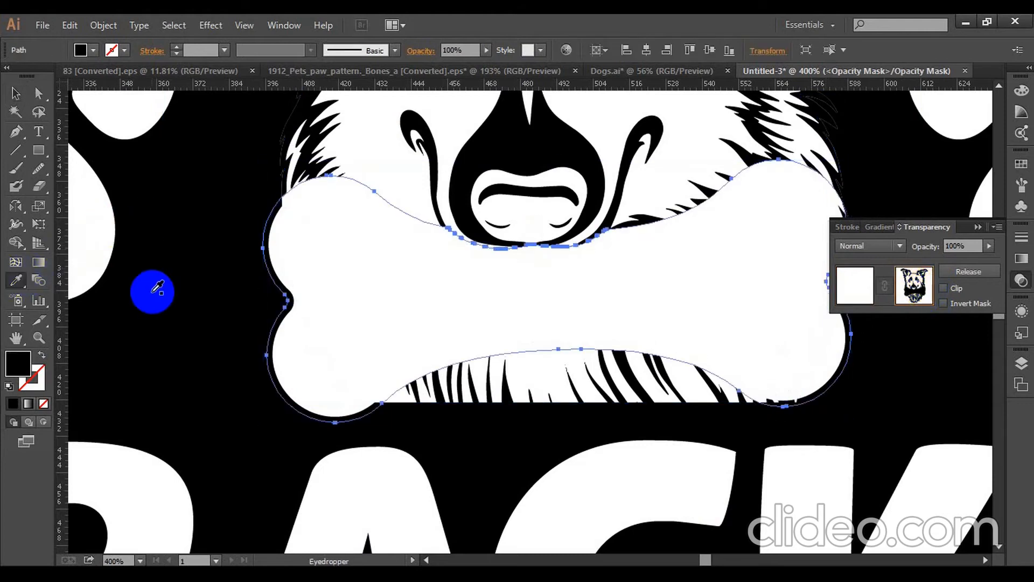
- Leave opacity mask editing for the dog head, collapse the transparency settings and deselect everything
left_click(16, 93)
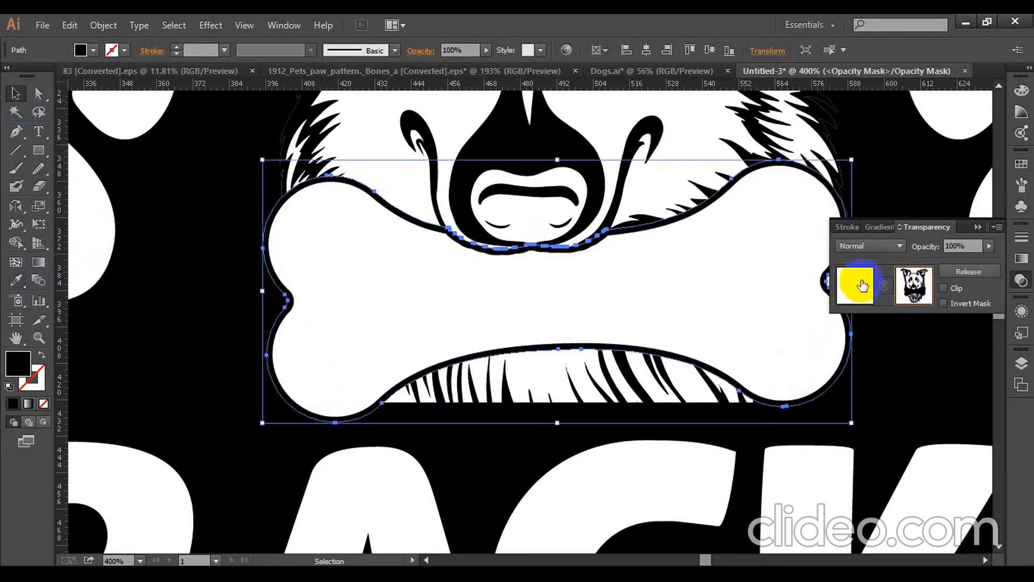
left_click(861, 285)
left_click(978, 227)
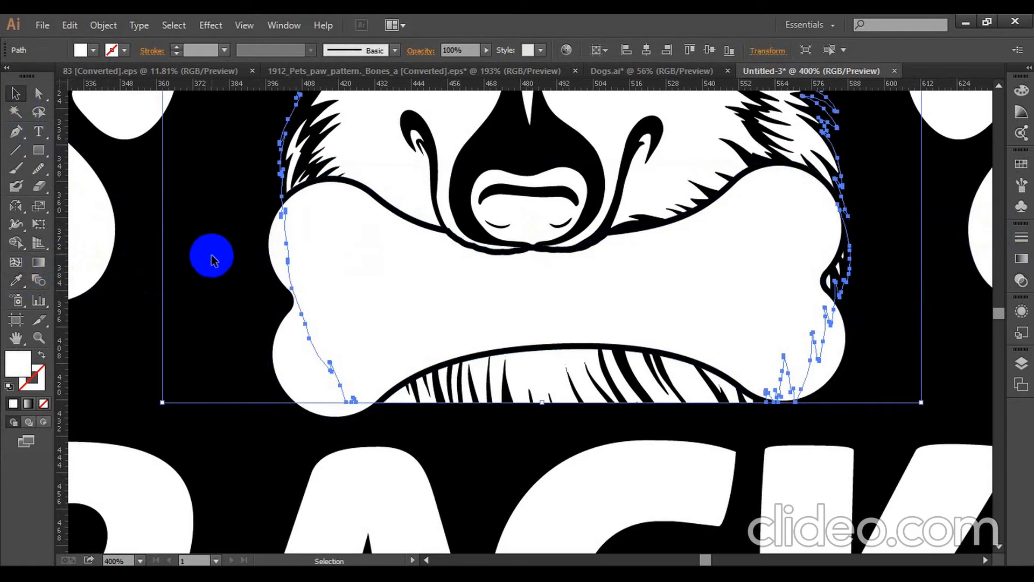
key("ctrl+shift+a")
- Fill the arched DOGS ARE text with orange (FF8000)
key("ctrl+minus")
key("ctrl+minus")
key("ctrl+minus")
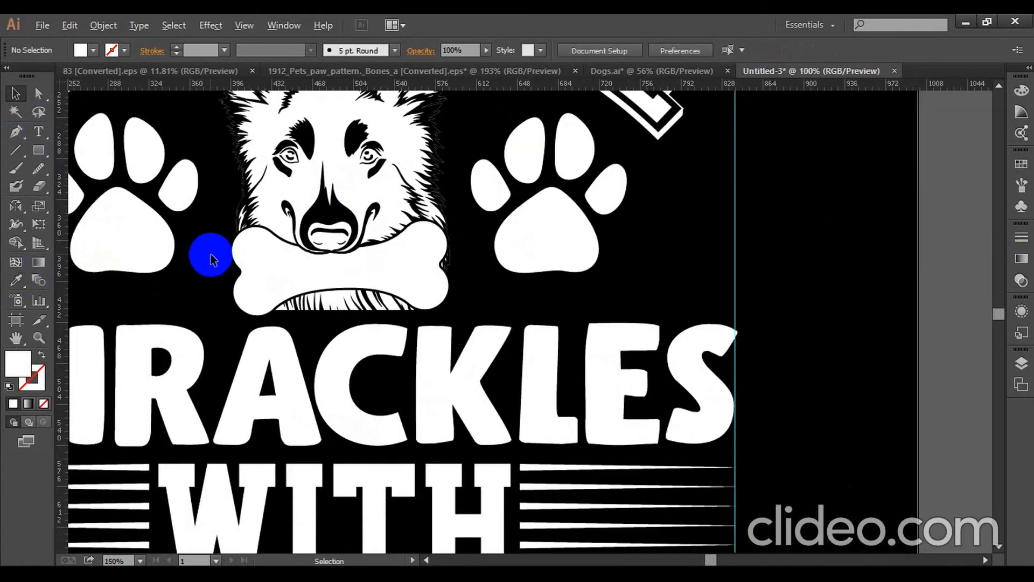
scroll(210, 255, "down", 2)
left_click_drag(352, 271, 635, 309)
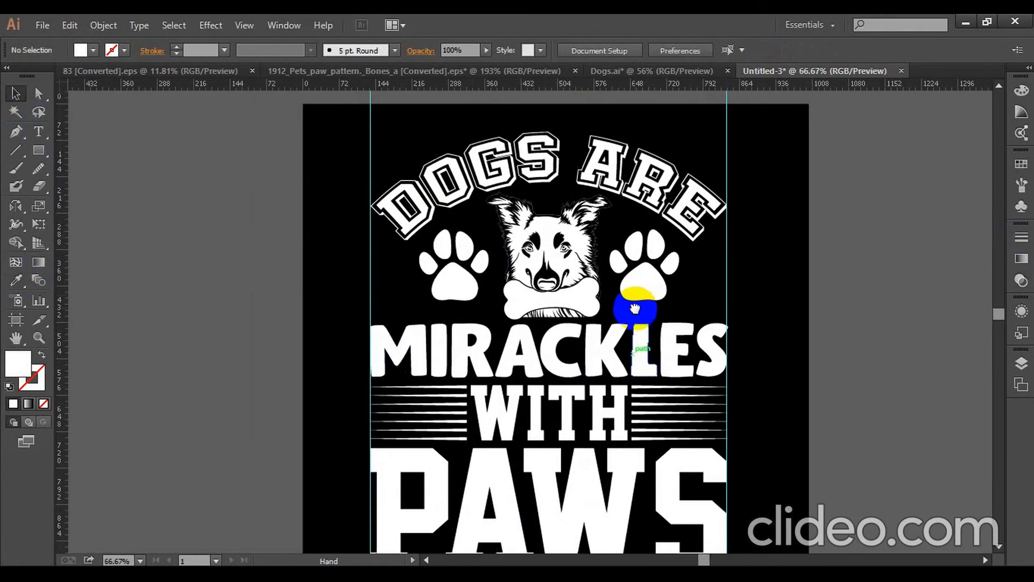
left_click(596, 161)
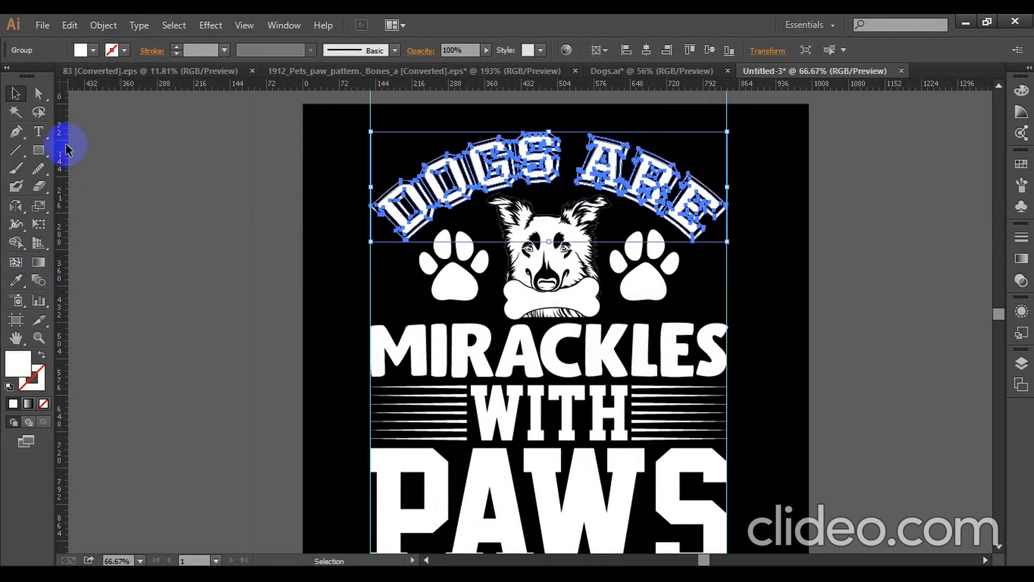
left_click(81, 51)
left_click(149, 76)
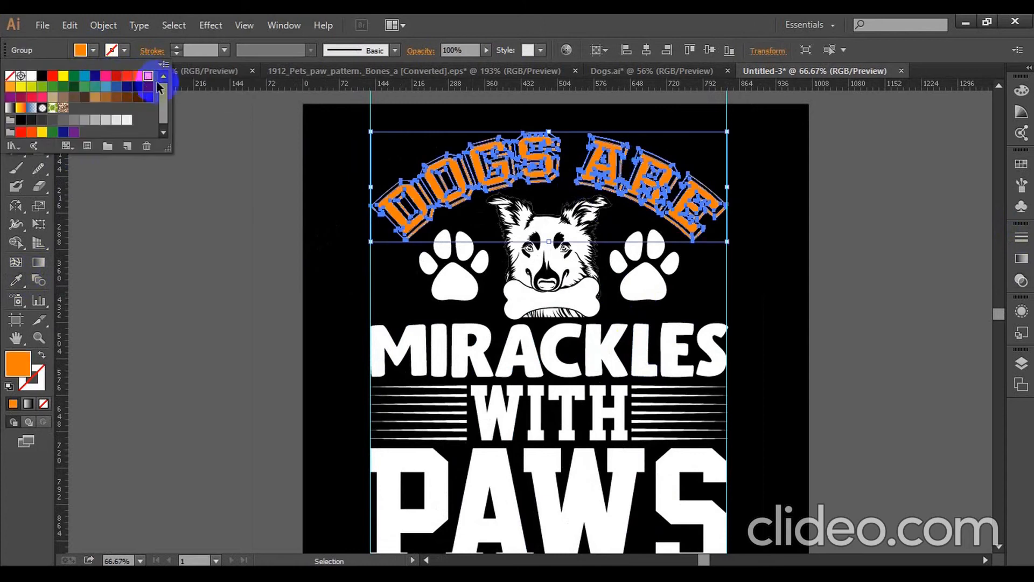
- Soften the orange of the DOGS ARE text by setting its HSB saturation to 78.82%, and clear the selection
left_click(1020, 91)
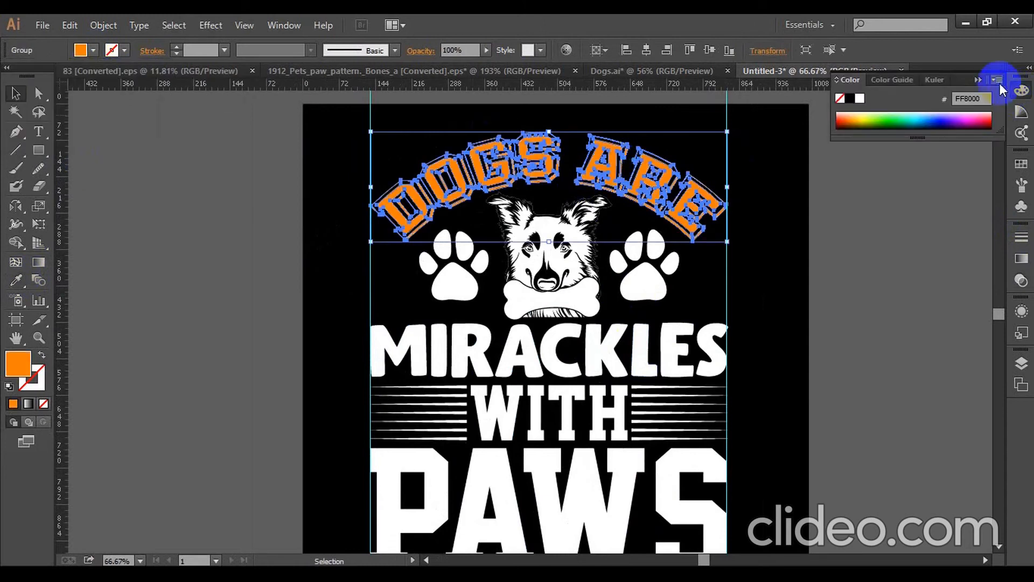
left_click(997, 80)
left_click(924, 137)
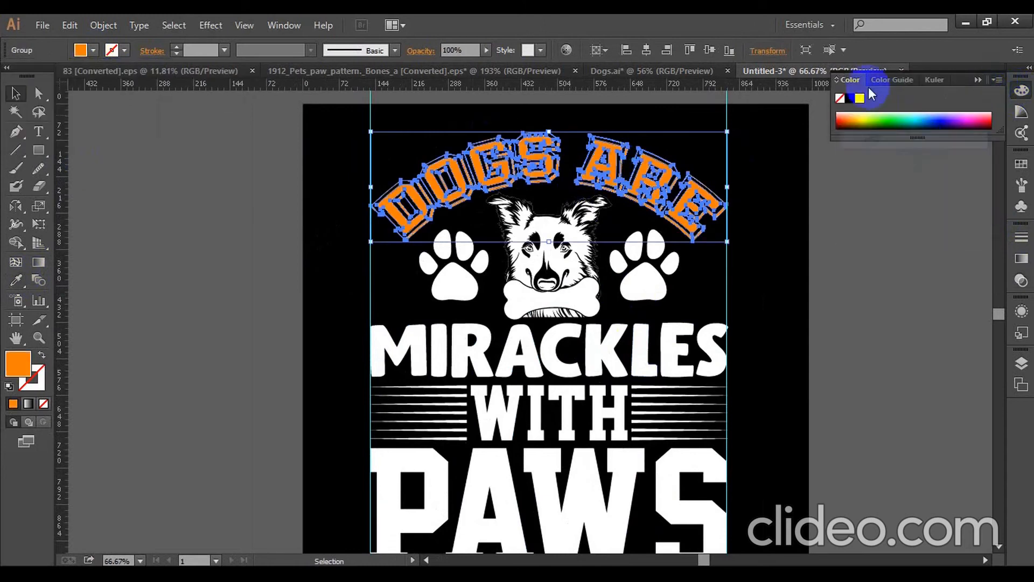
left_click(837, 81)
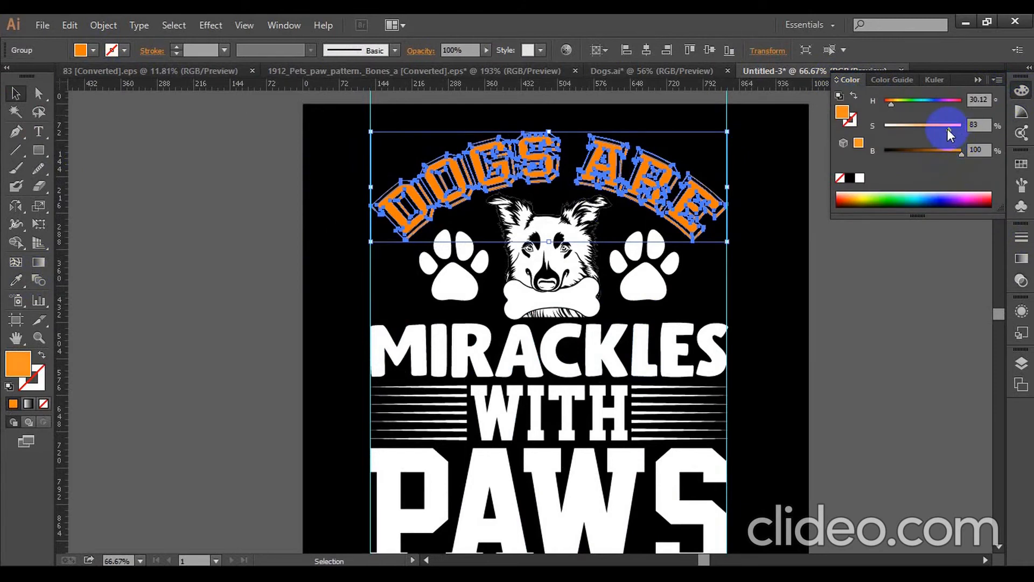
left_click_drag(948, 128, 944, 128)
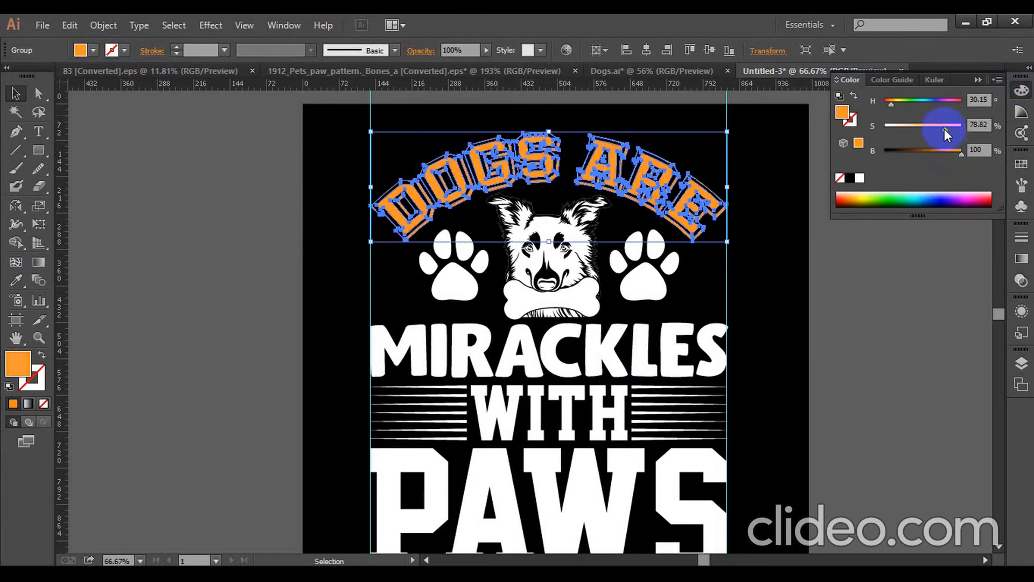
left_click(851, 234)
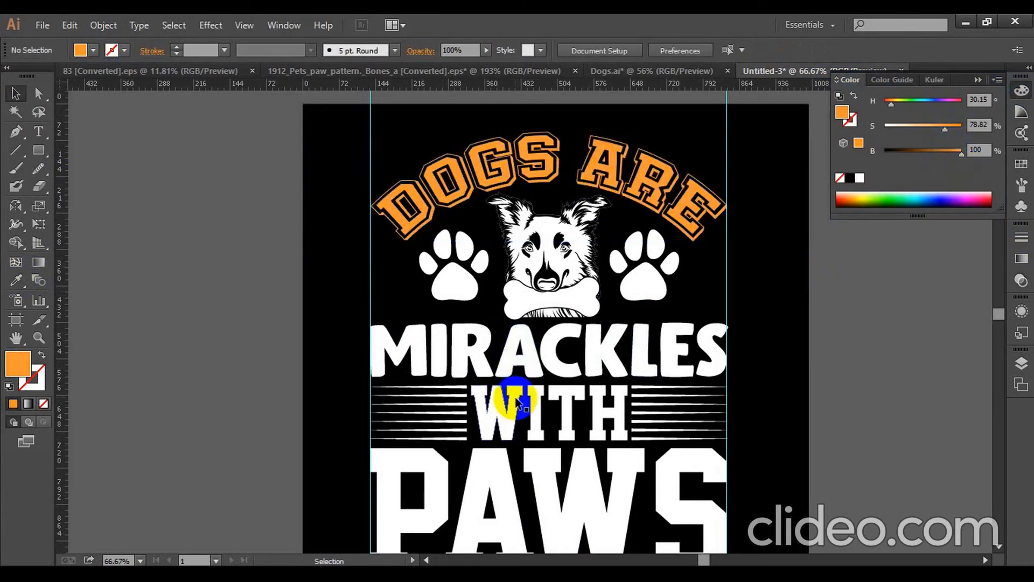
- Apply the orange of the DOGS ARE text to the word PAWS with the Eyedropper and deselect it
scroll(528, 377, "down", 1)
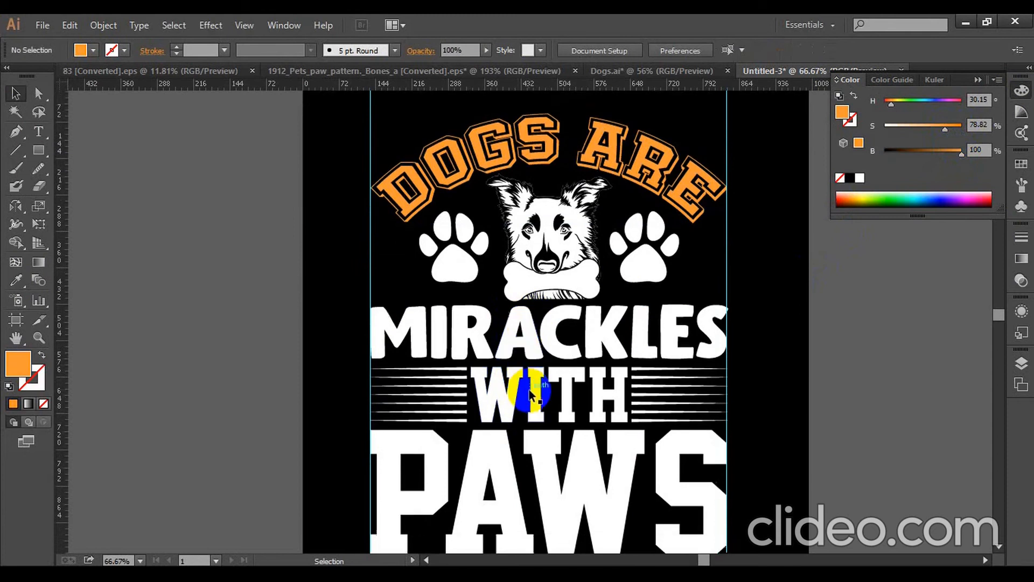
left_click(535, 460)
left_click(16, 280)
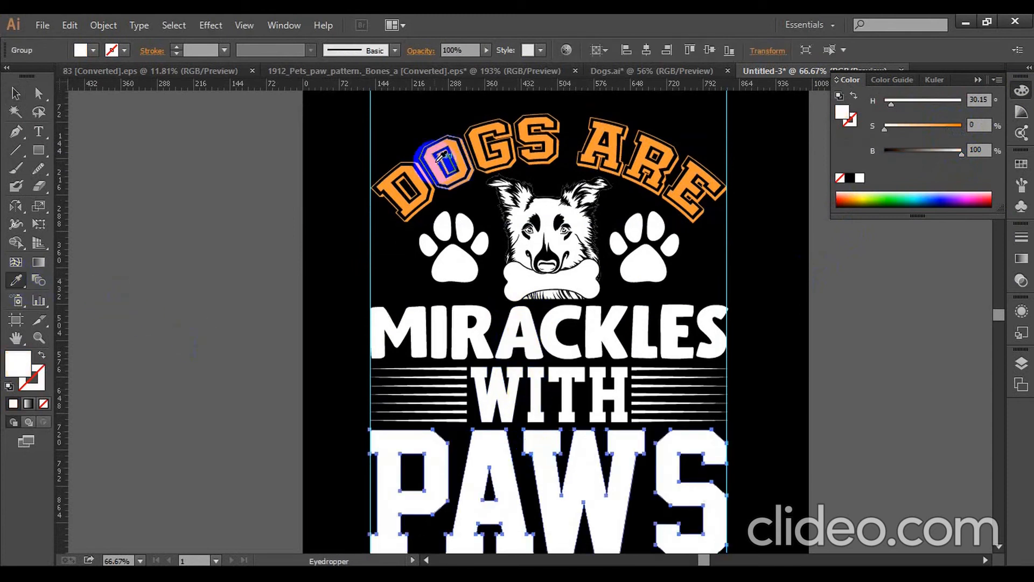
left_click(443, 156)
left_click(16, 92)
left_click(467, 276)
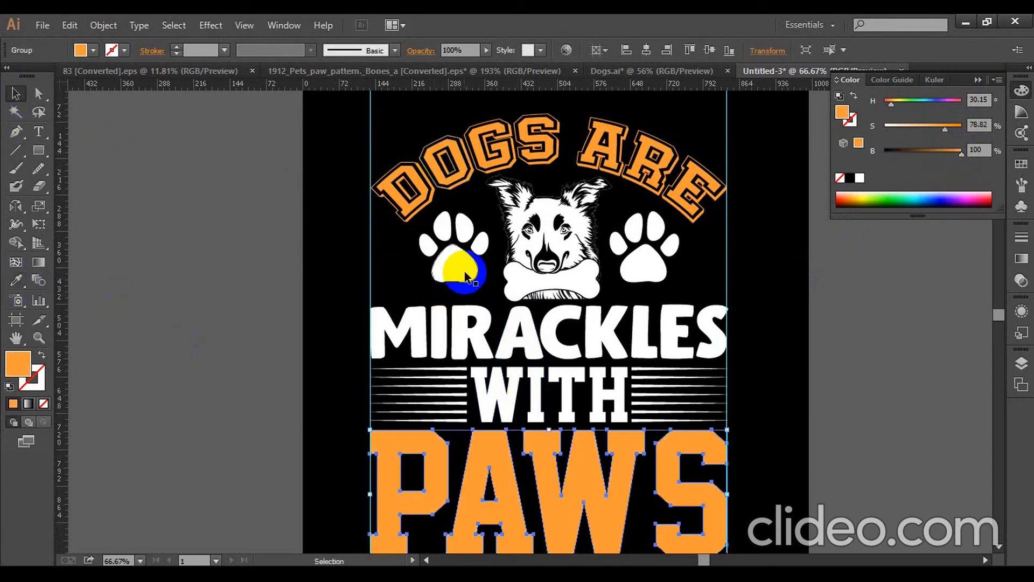
left_click(426, 274)
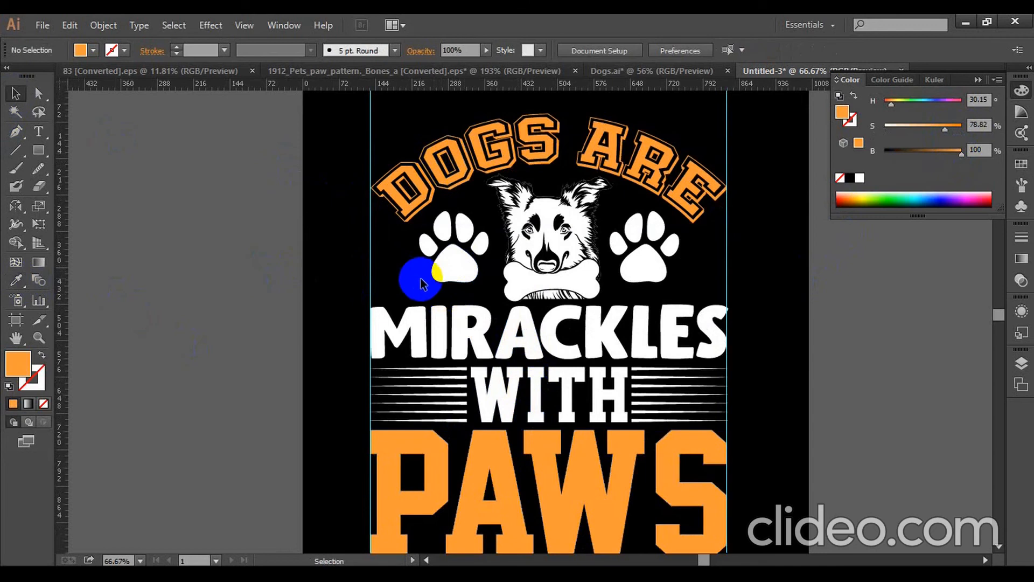
- Remove the two vertical guides at the sides of the design and leave nothing selected
scroll(420, 285, "down", 2)
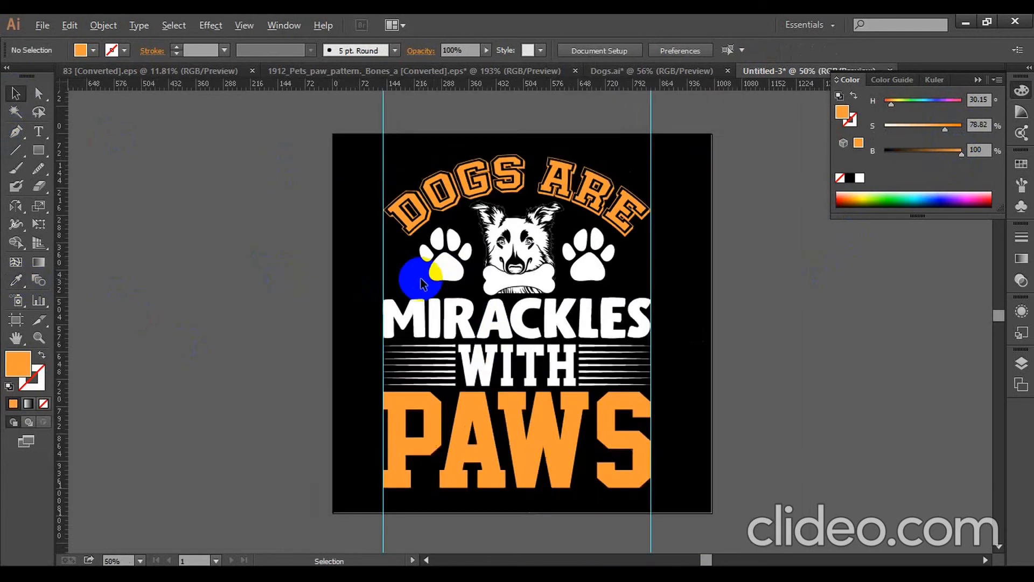
left_click(623, 480)
left_click(433, 519)
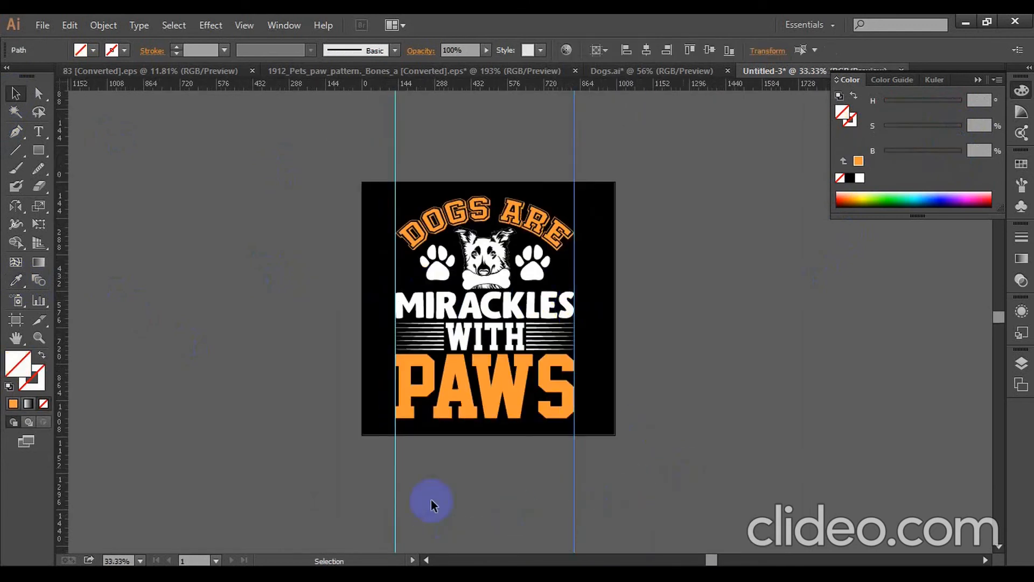
left_click(286, 513)
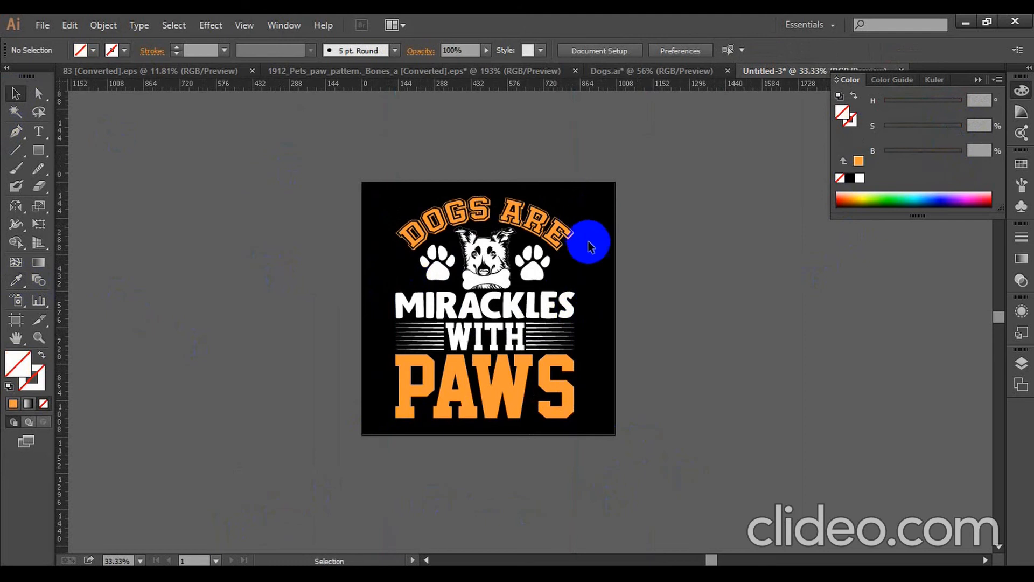
key("ctrl+plus")
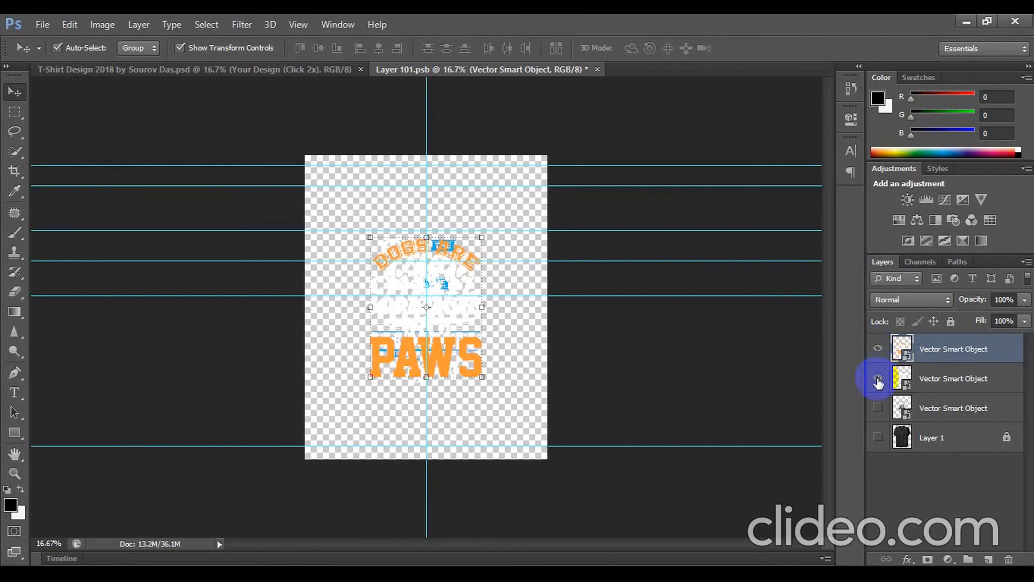
- In Photoshop, hide the older design layer directly beneath the new dog artwork and save the smart object
left_click(878, 378)
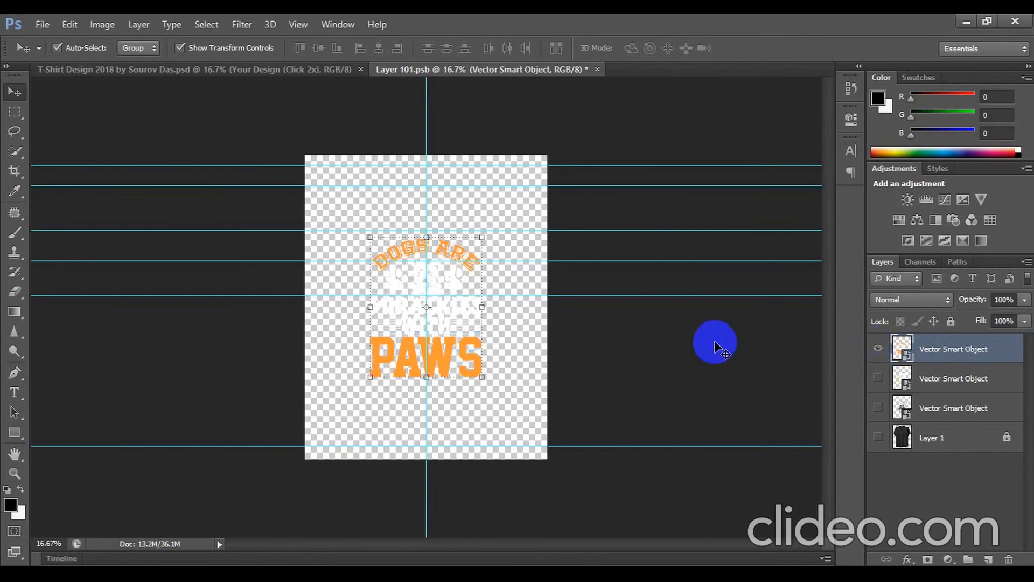
key("ctrl+s")
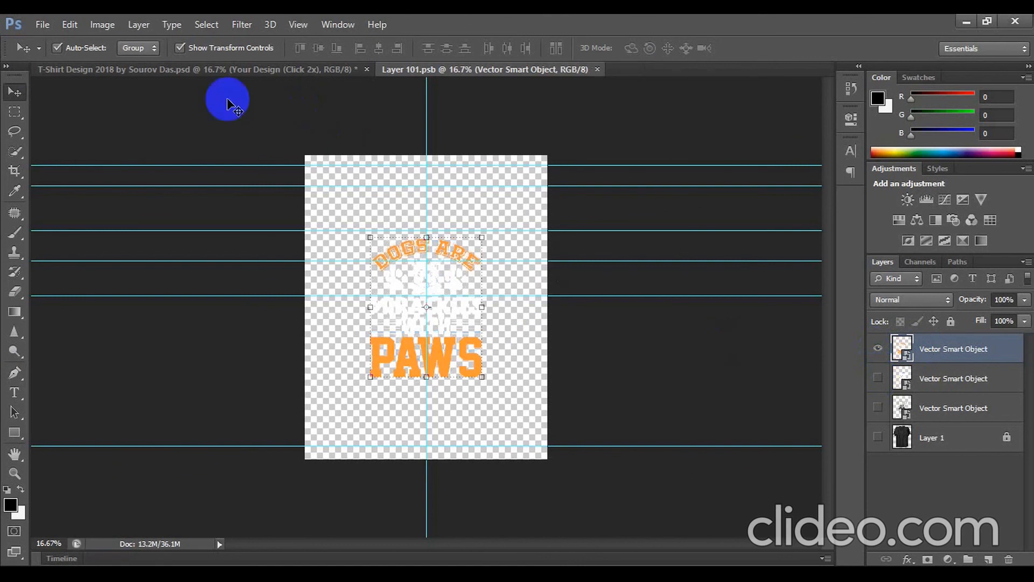
- Return to the T-shirt mockup document, clear the layer selection and examine the dog design on the shirt up close
left_click(157, 71)
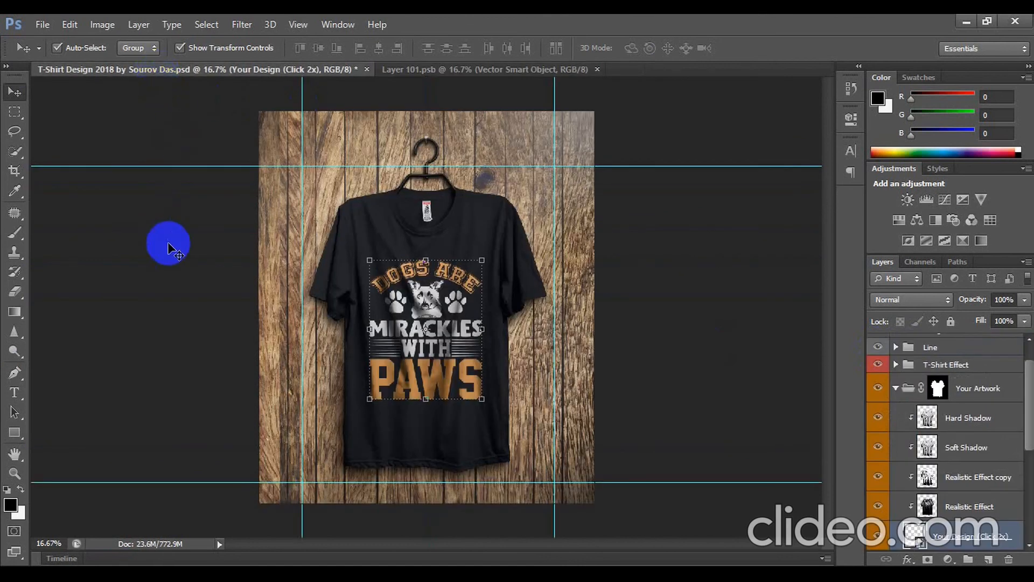
left_click(168, 245)
scroll(416, 308, "up", 4)
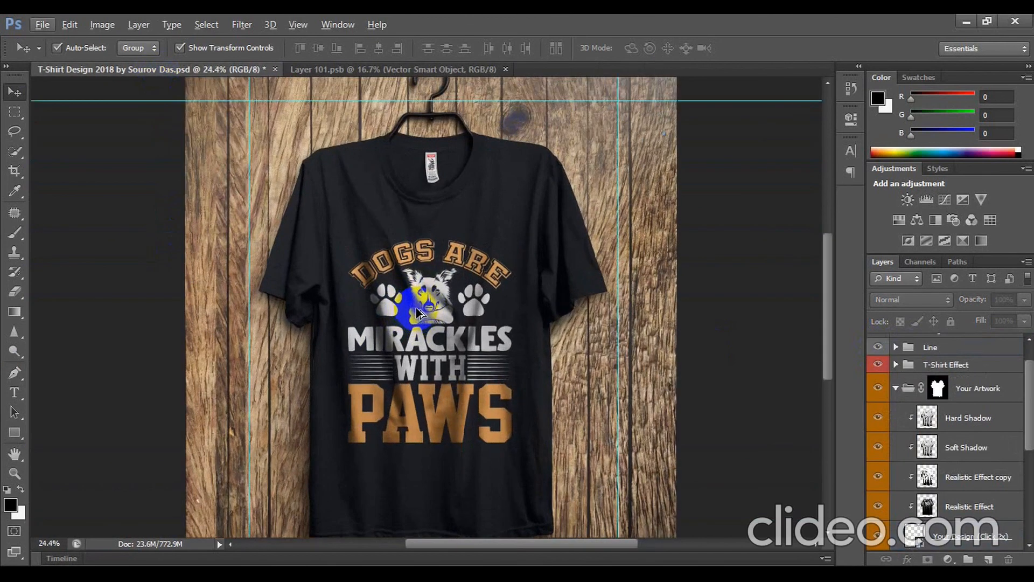
scroll(410, 331, "up", 1)
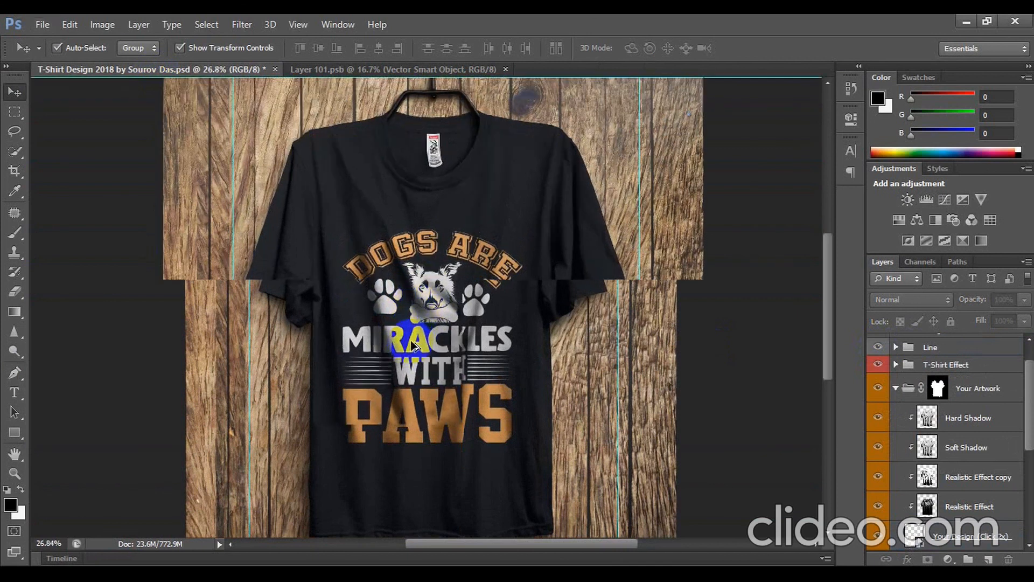